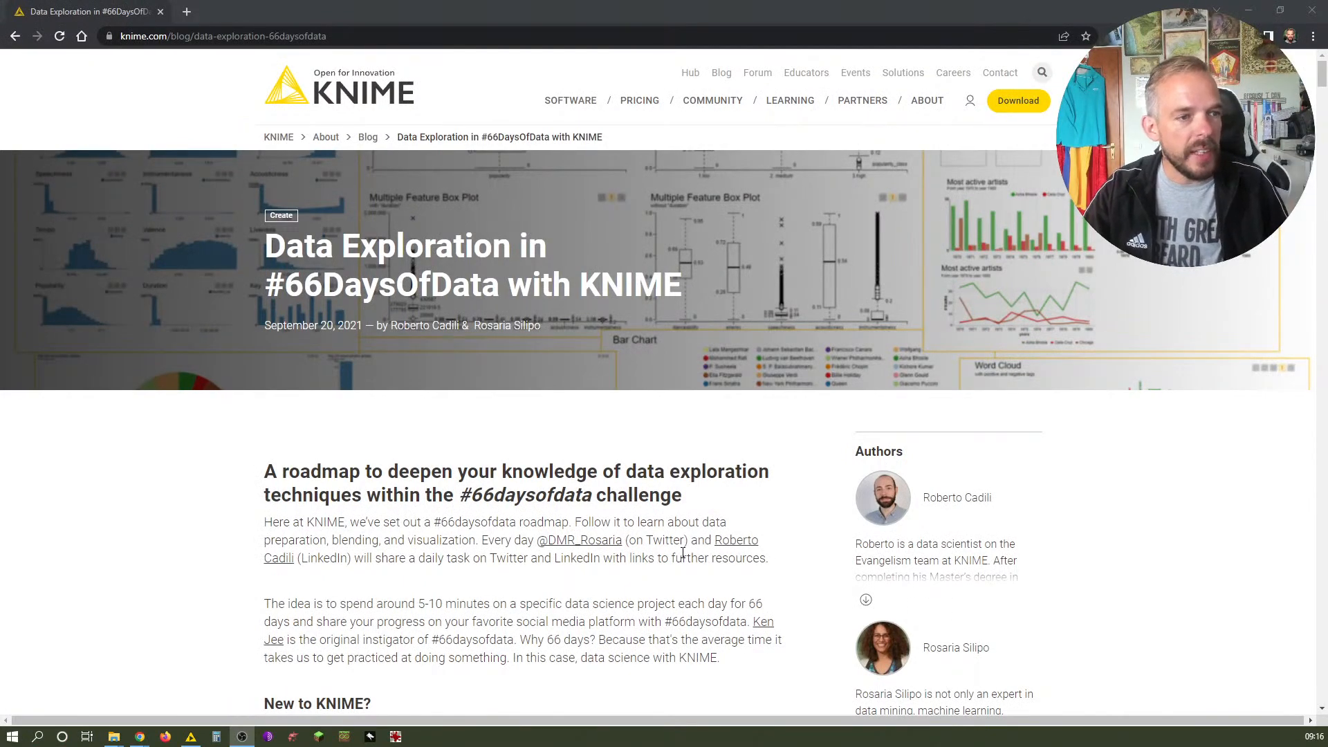
Scroll through the #66DaysOfData blog post to read the Day 5 instructions for reading tracks.csv
scroll(682, 554, "down", 15)
scroll(679, 559, "down", 20)
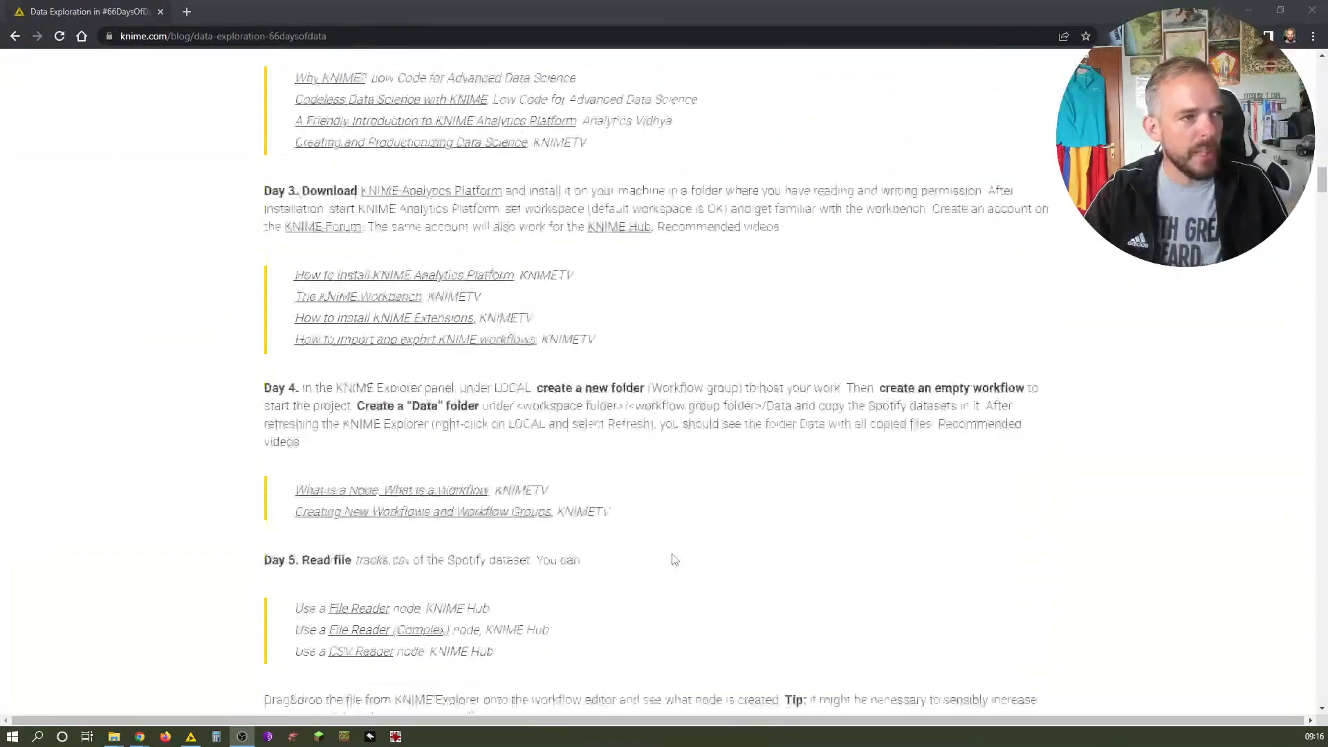
scroll(675, 558, "down", 4)
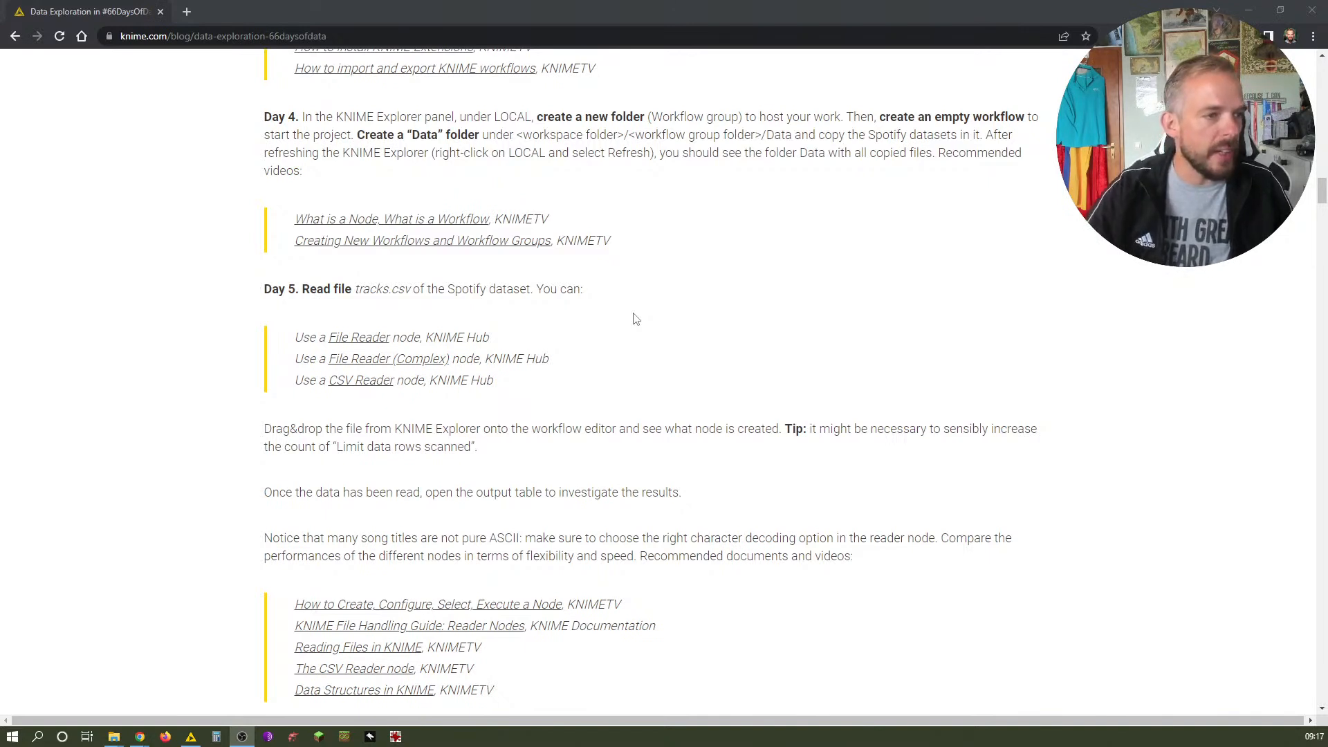
scroll(595, 325, "up", 1)
scroll(255, 519, "down", 2)
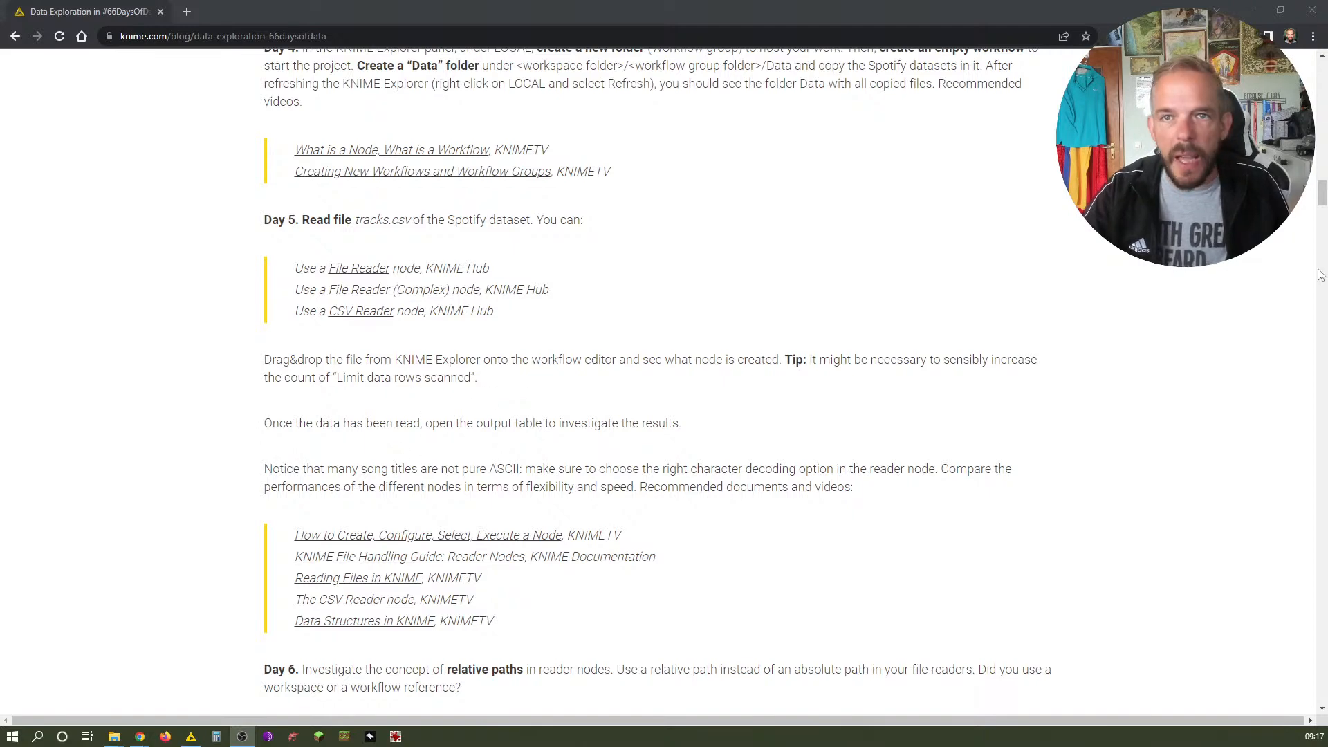
Enable grid lines and disable curved connections in the day4 workflow editor settings, then save the workflow
key("alt+Tab")
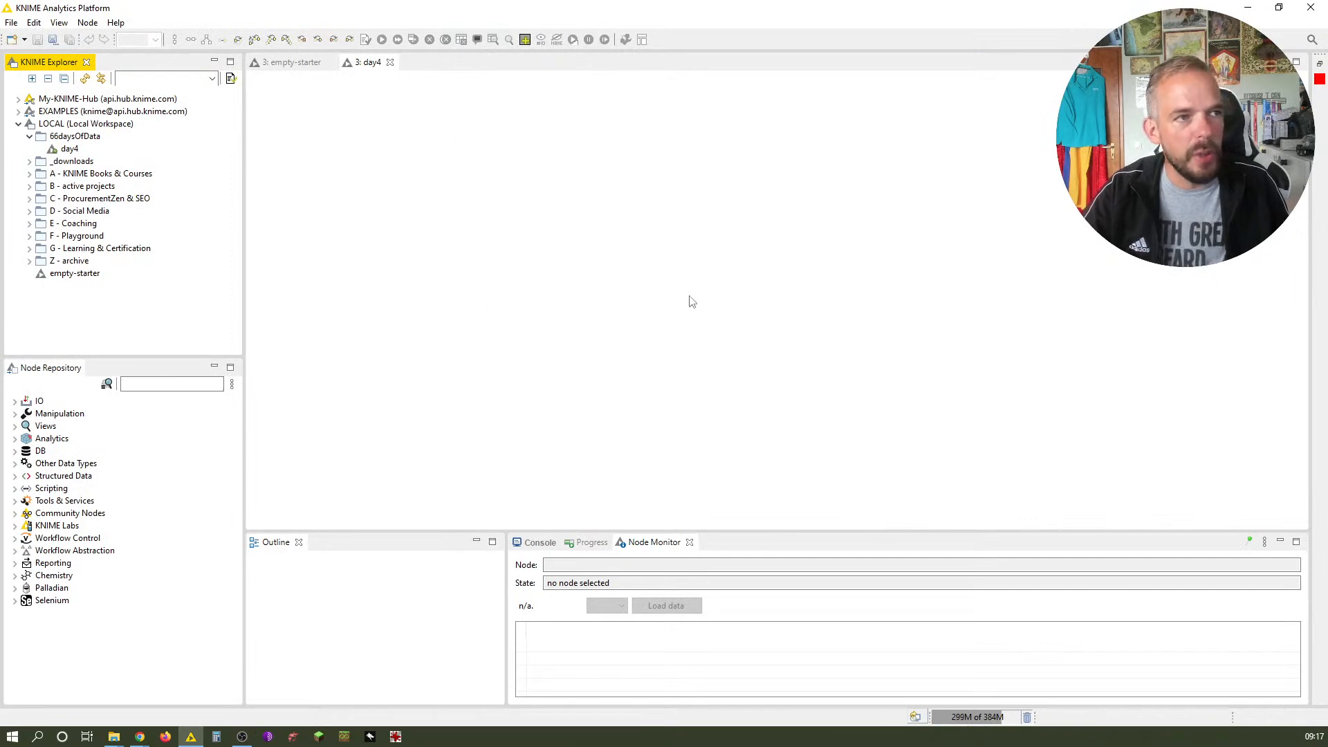
left_click(690, 245)
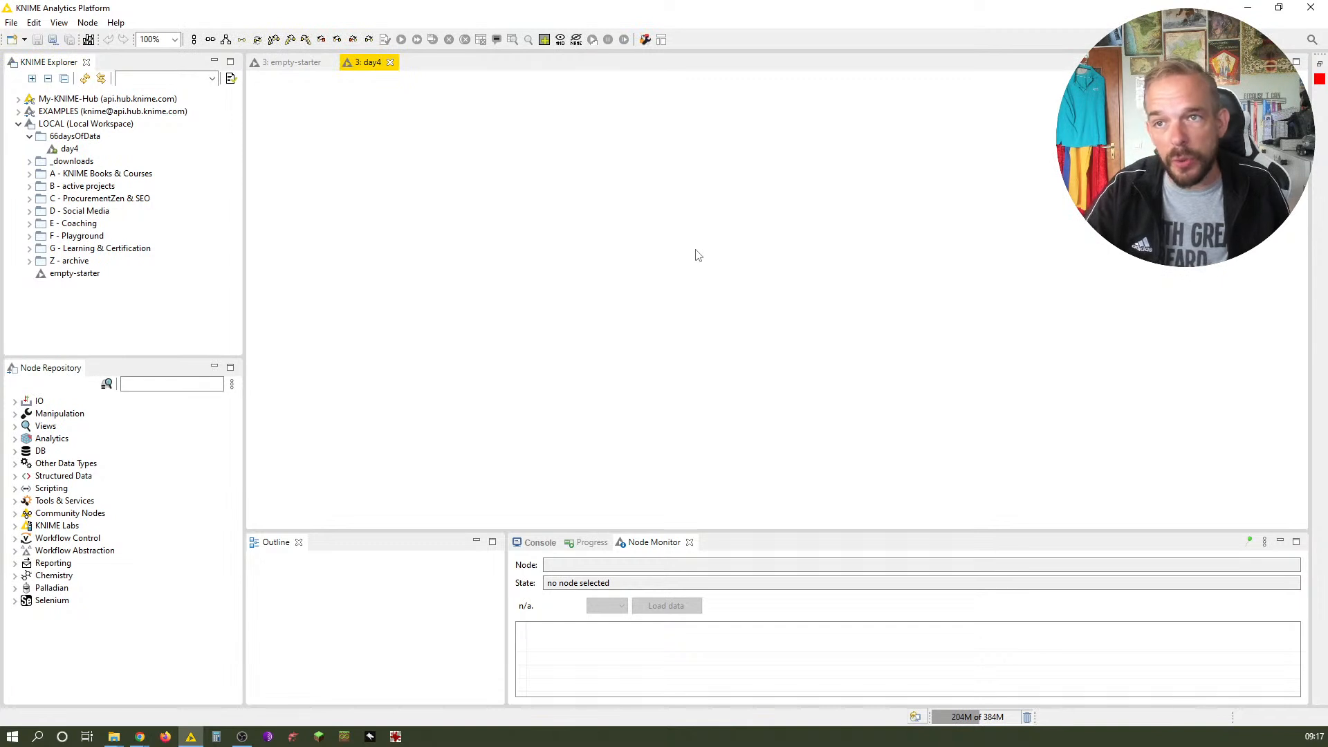
left_click(645, 40)
left_click(490, 321)
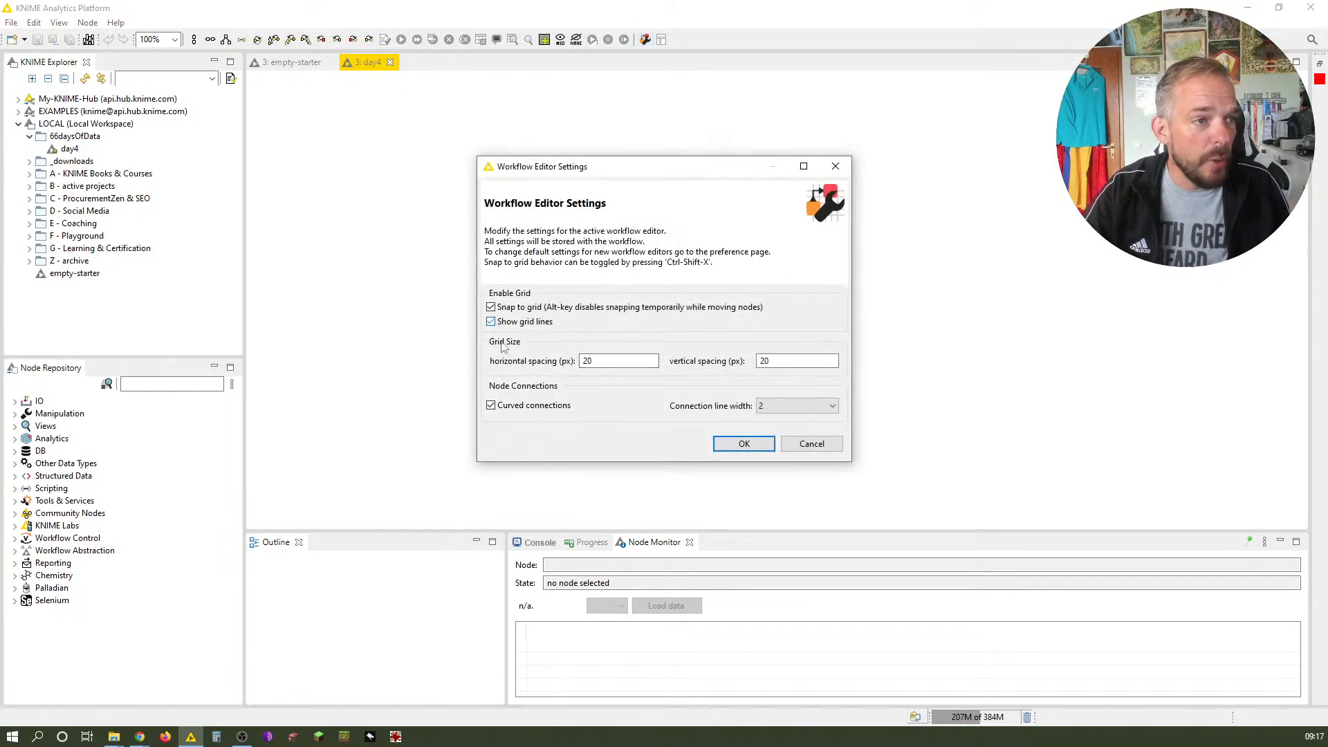
left_click(490, 405)
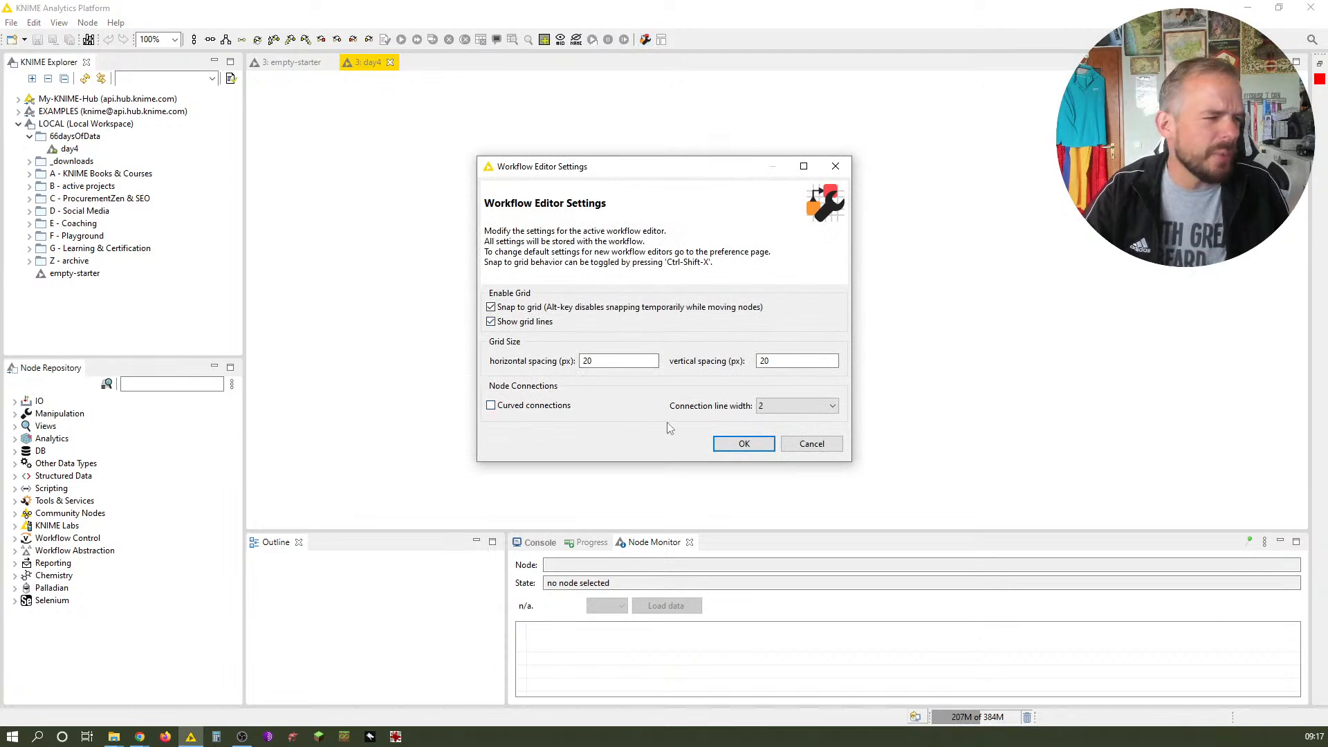
left_click(760, 443)
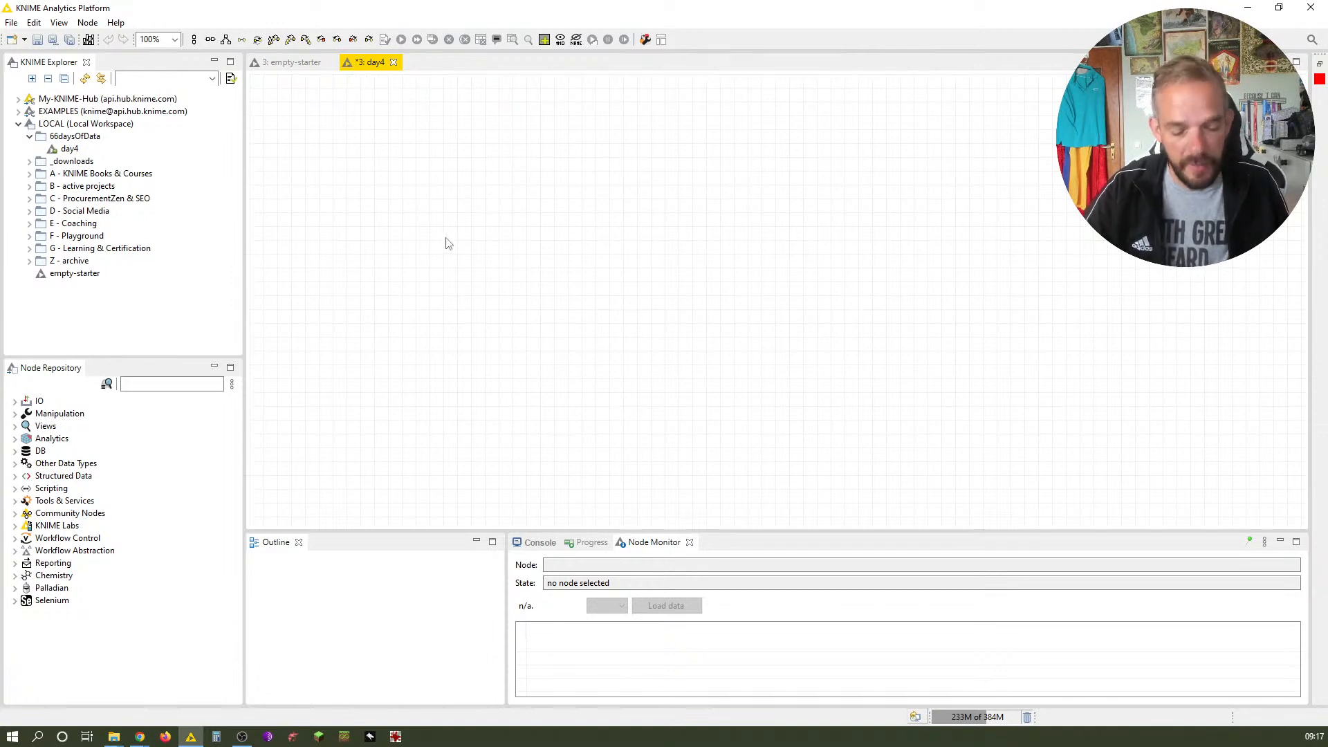
key("ctrl+s")
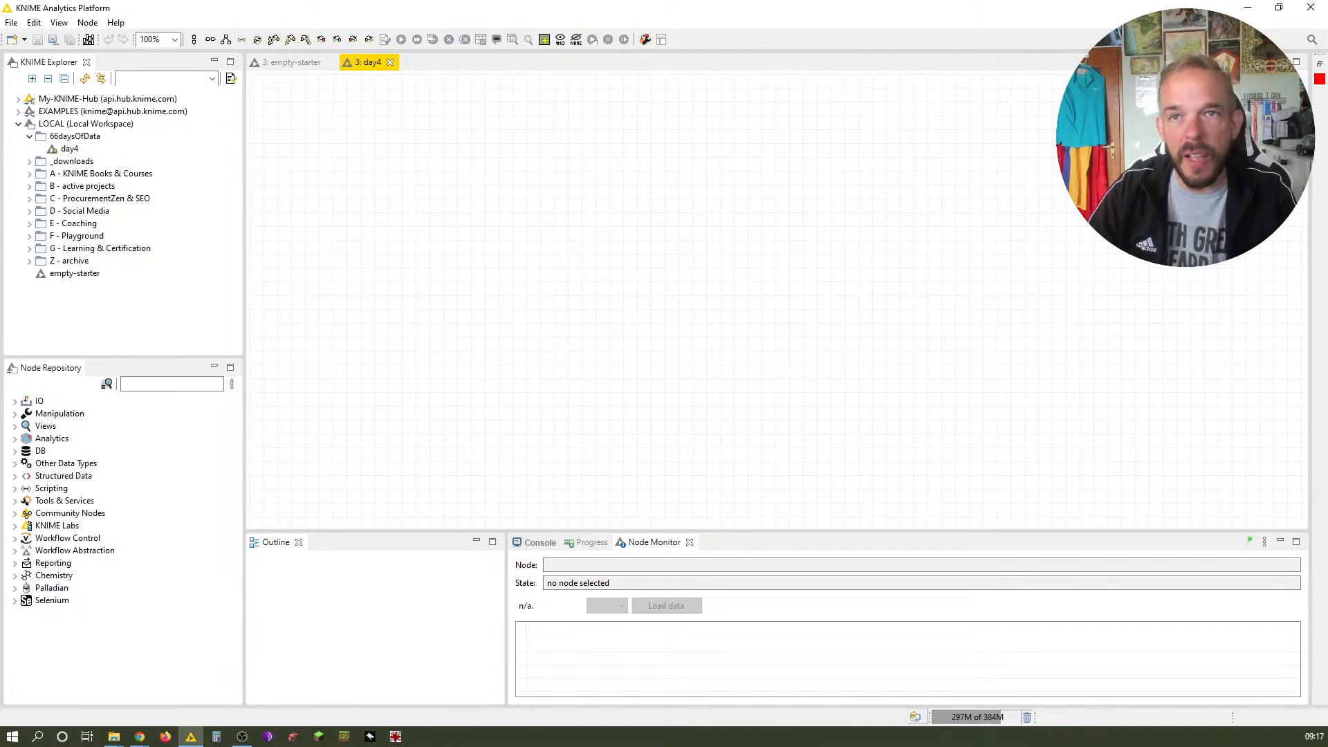
Drag tracks.csv from the day4 data folder onto the workflow editor to create a CSV Reader node
key("alt+Tab")
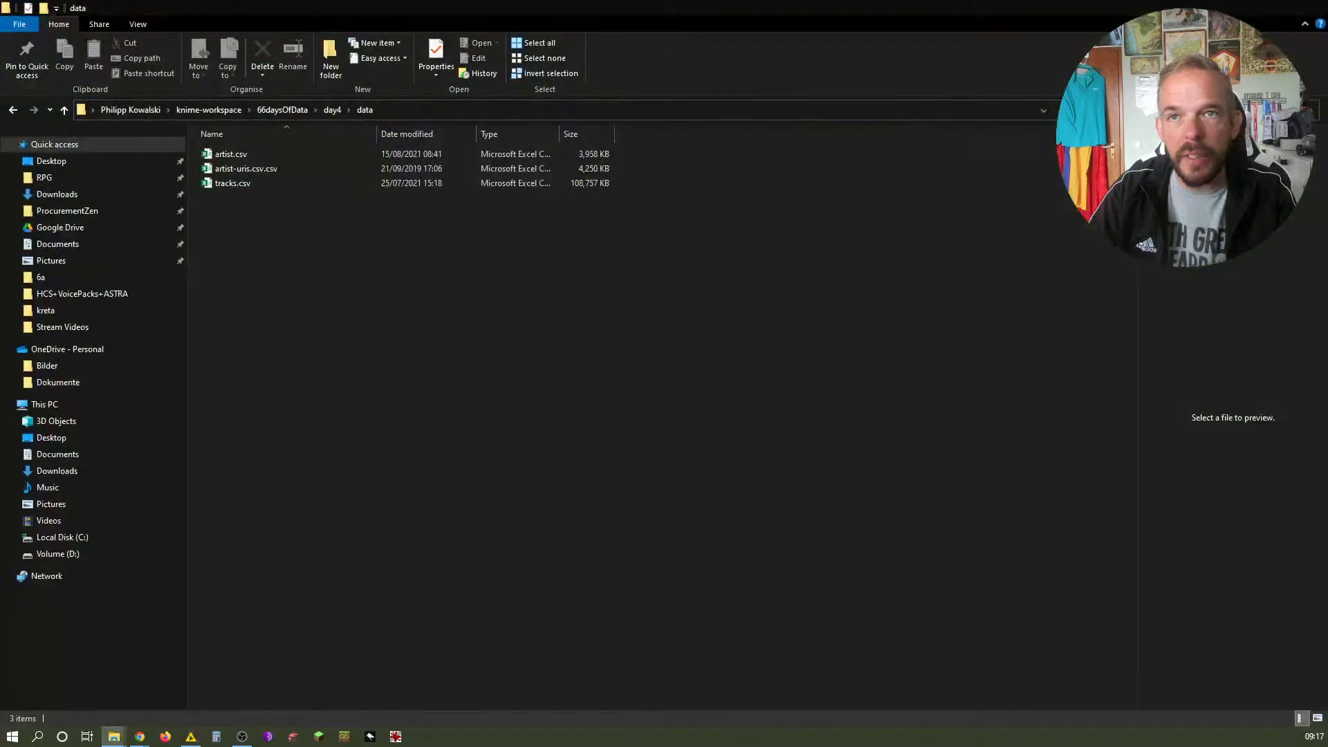
left_click_drag(806, 6, 985, 69)
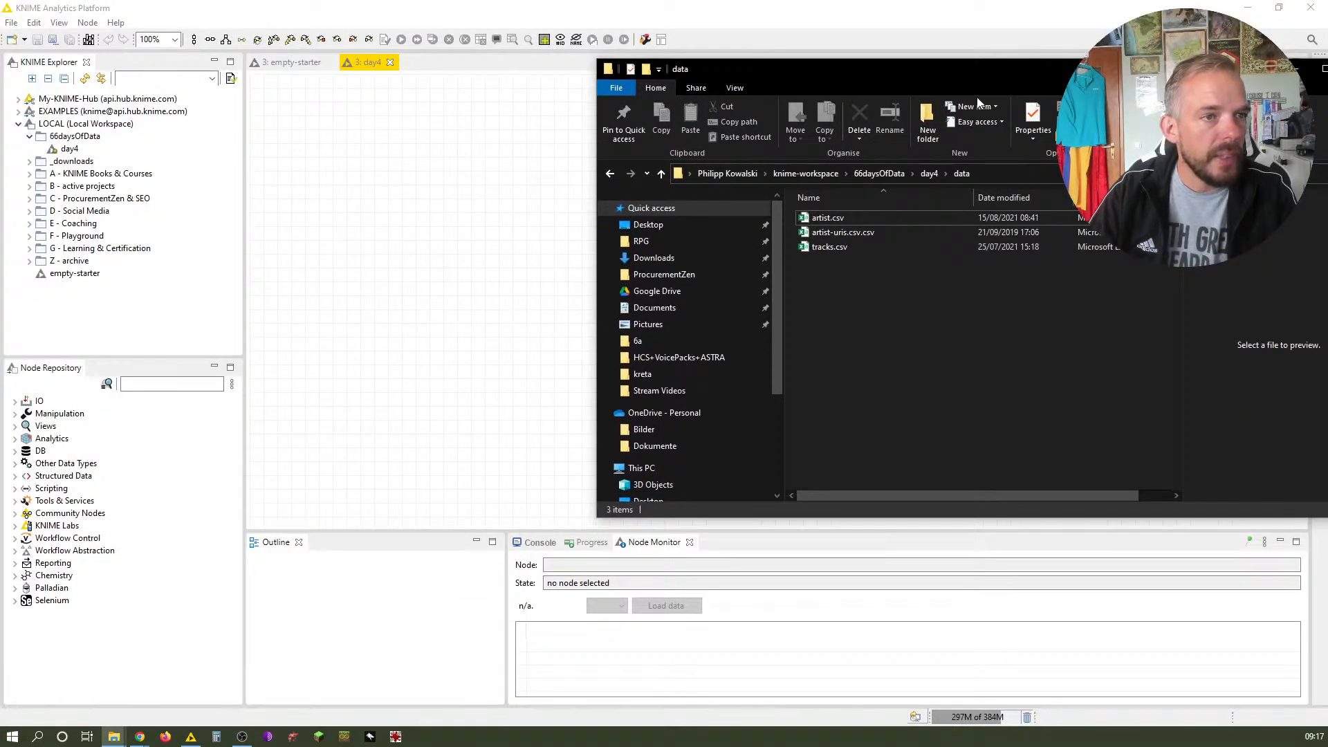
left_click(844, 247)
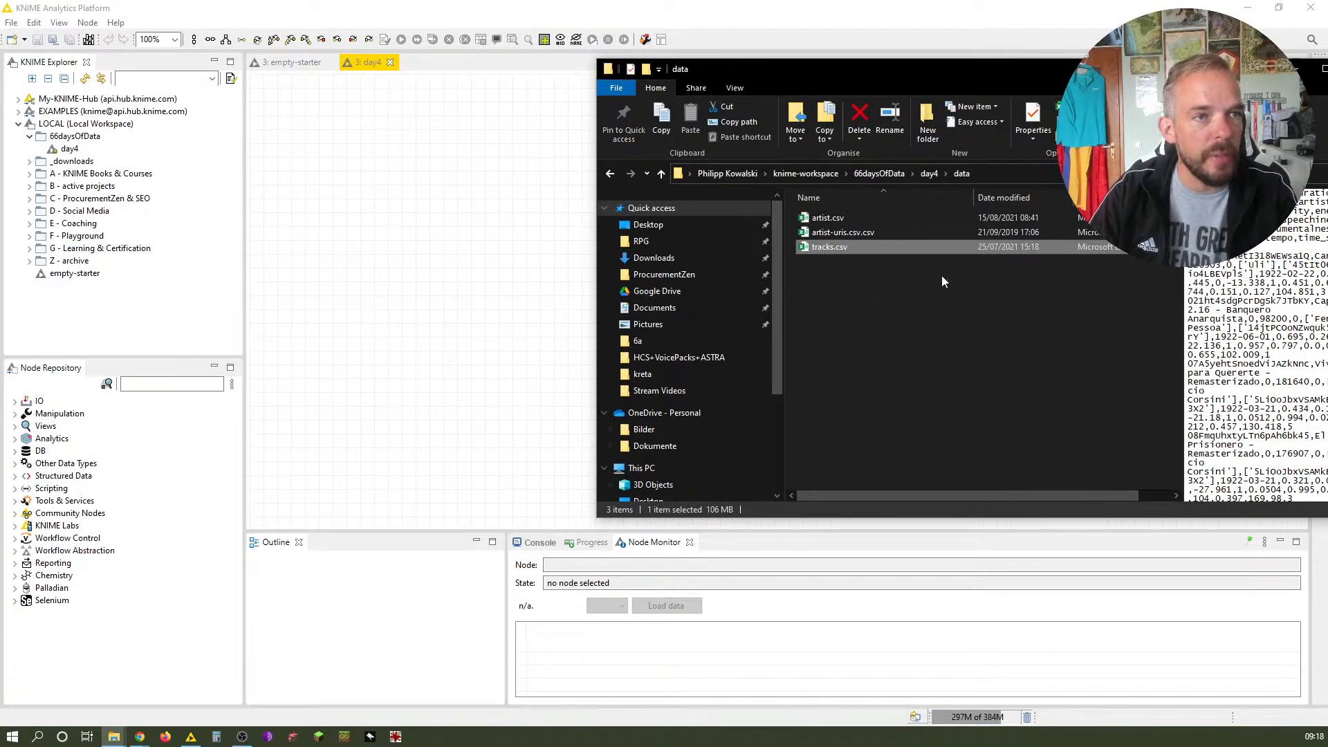
left_click_drag(833, 249, 391, 270)
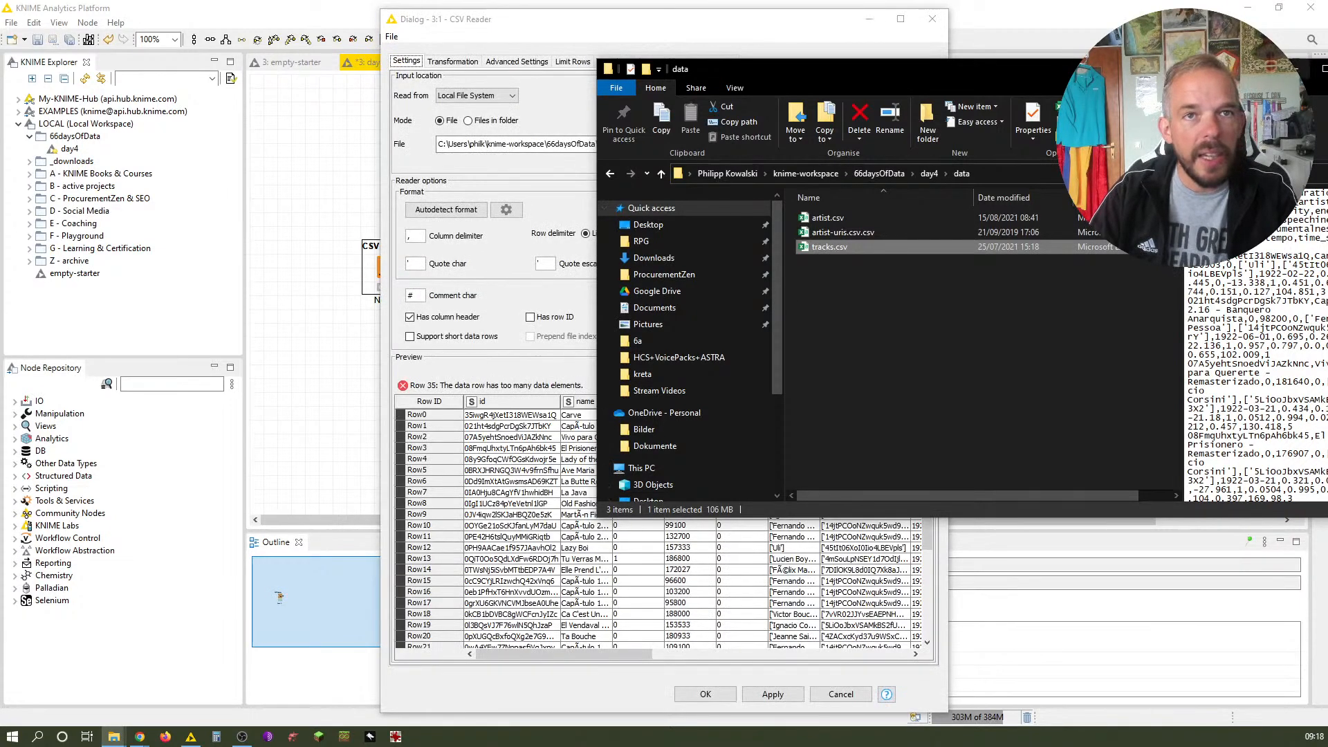
left_click(625, 43)
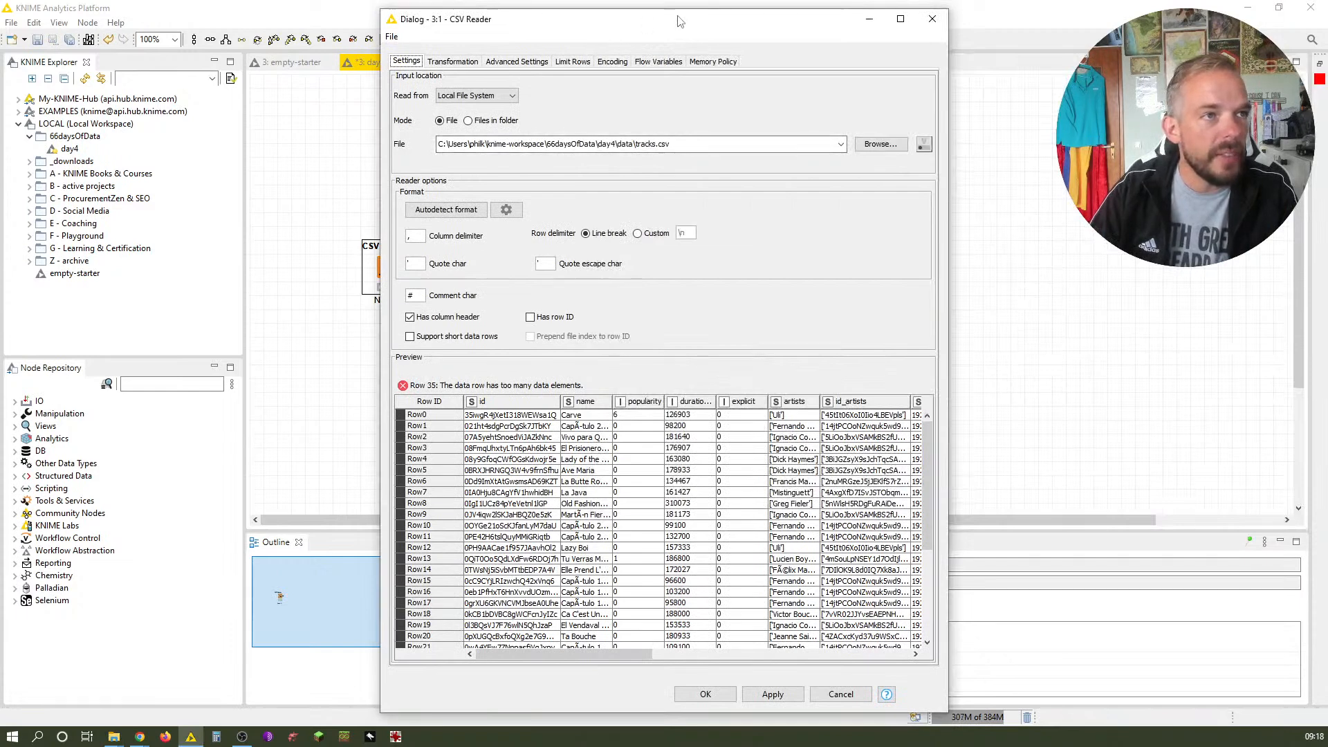
left_click_drag(689, 20, 807, 15)
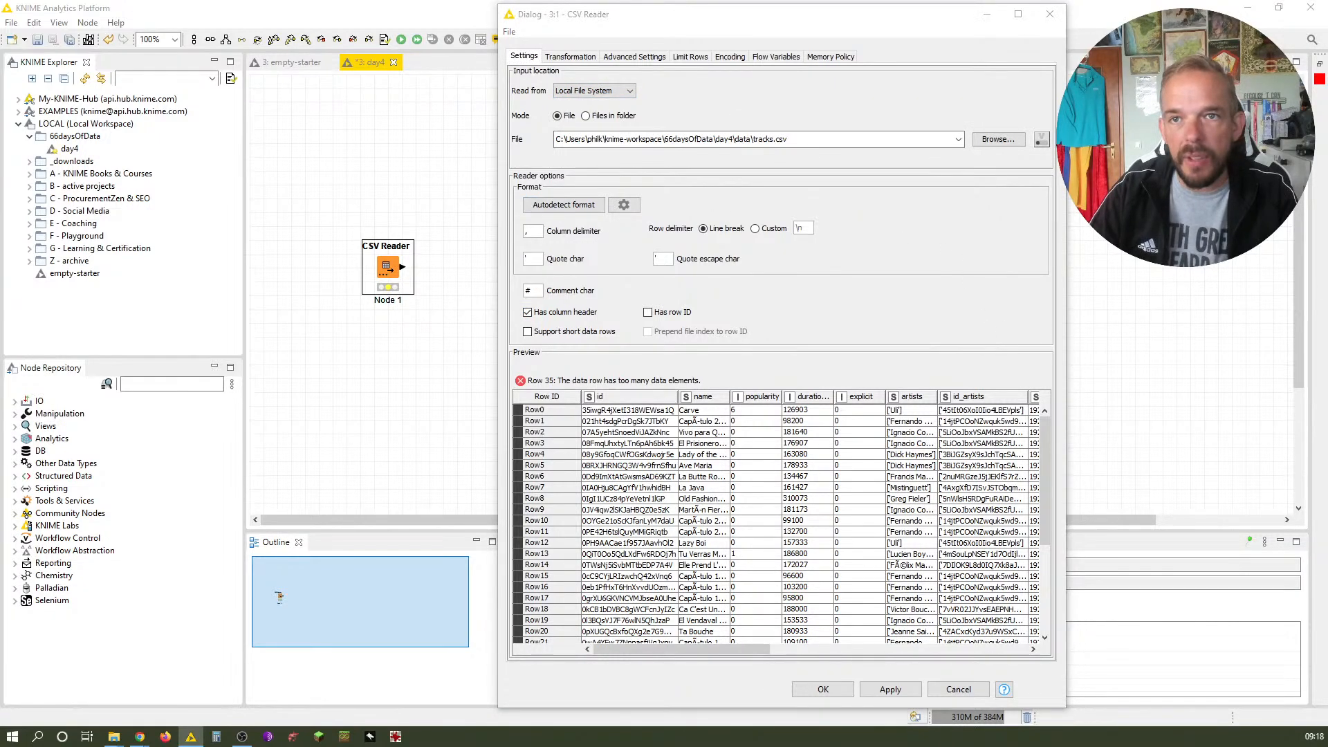
key("alt+Tab")
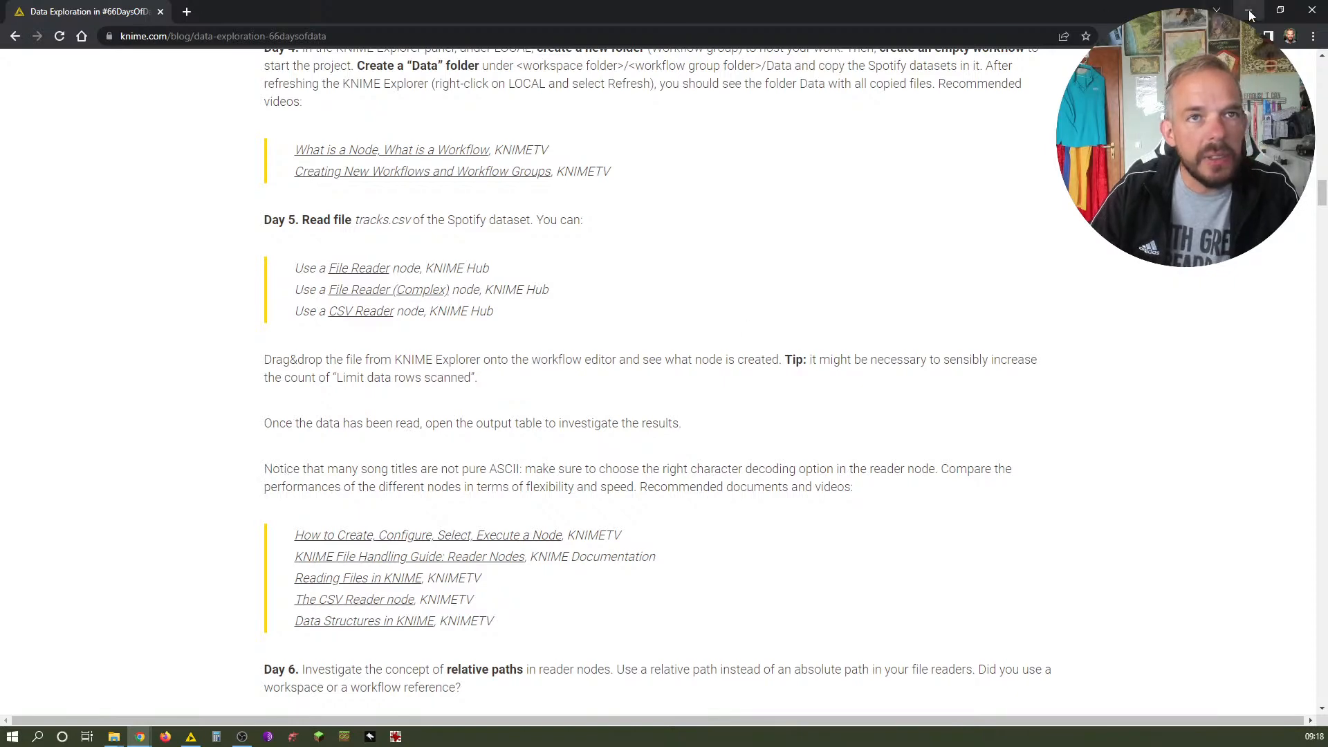
key("alt+Tab")
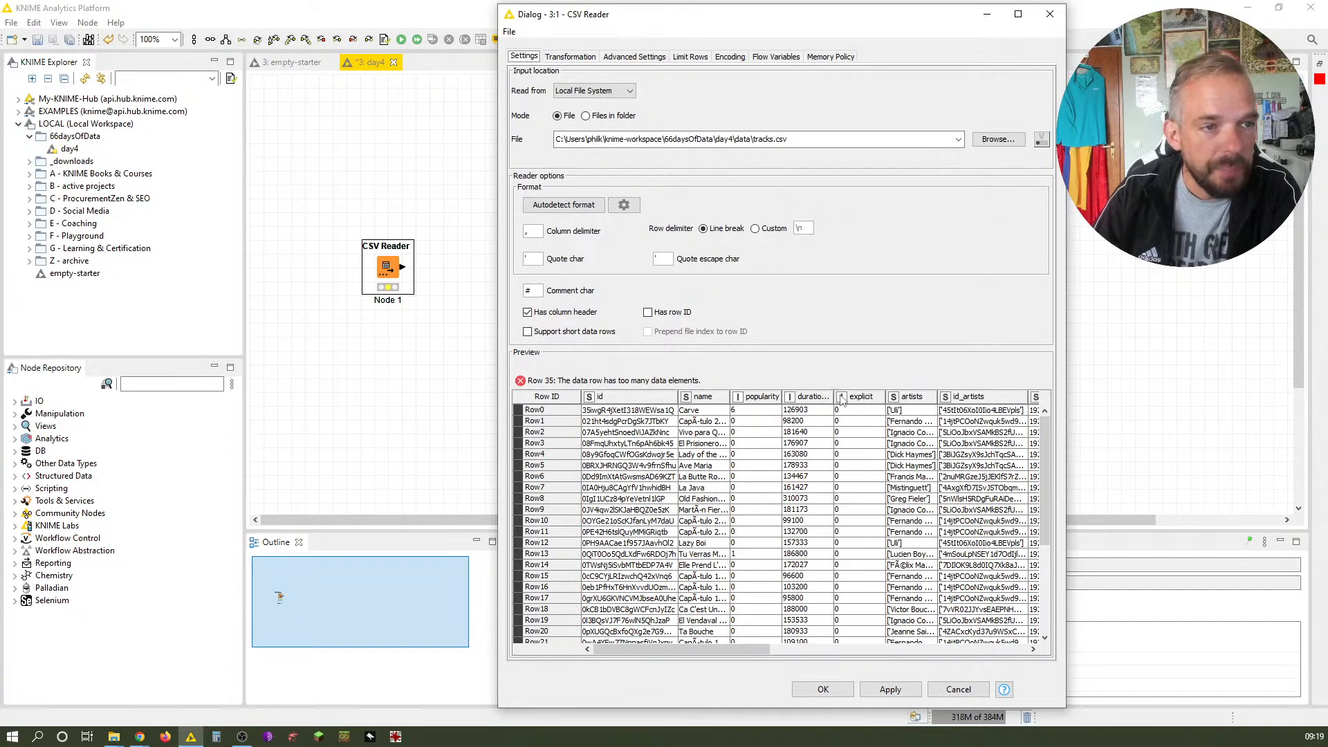
Examine the CSV Reader preview table, scrolling across all columns and down to Row35
left_click_drag(834, 397, 863, 396)
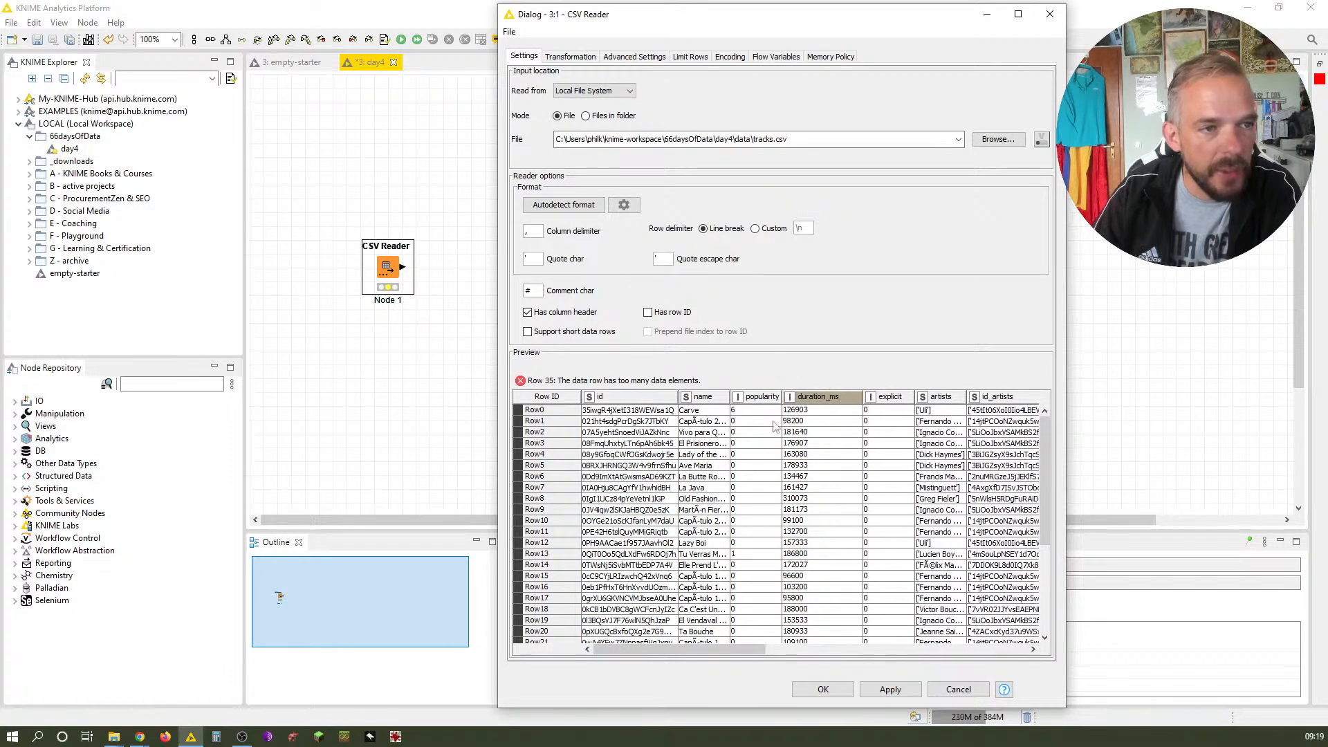
left_click(890, 399)
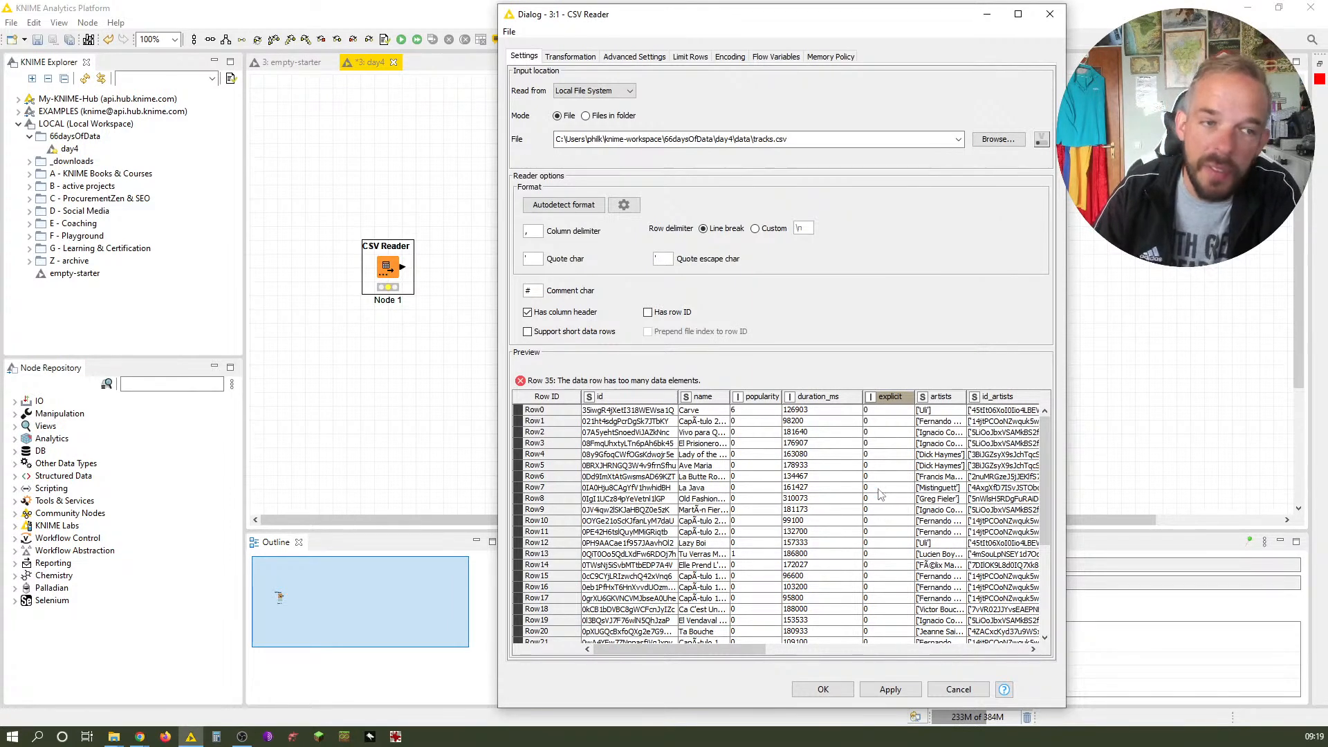
left_click_drag(719, 650, 815, 650)
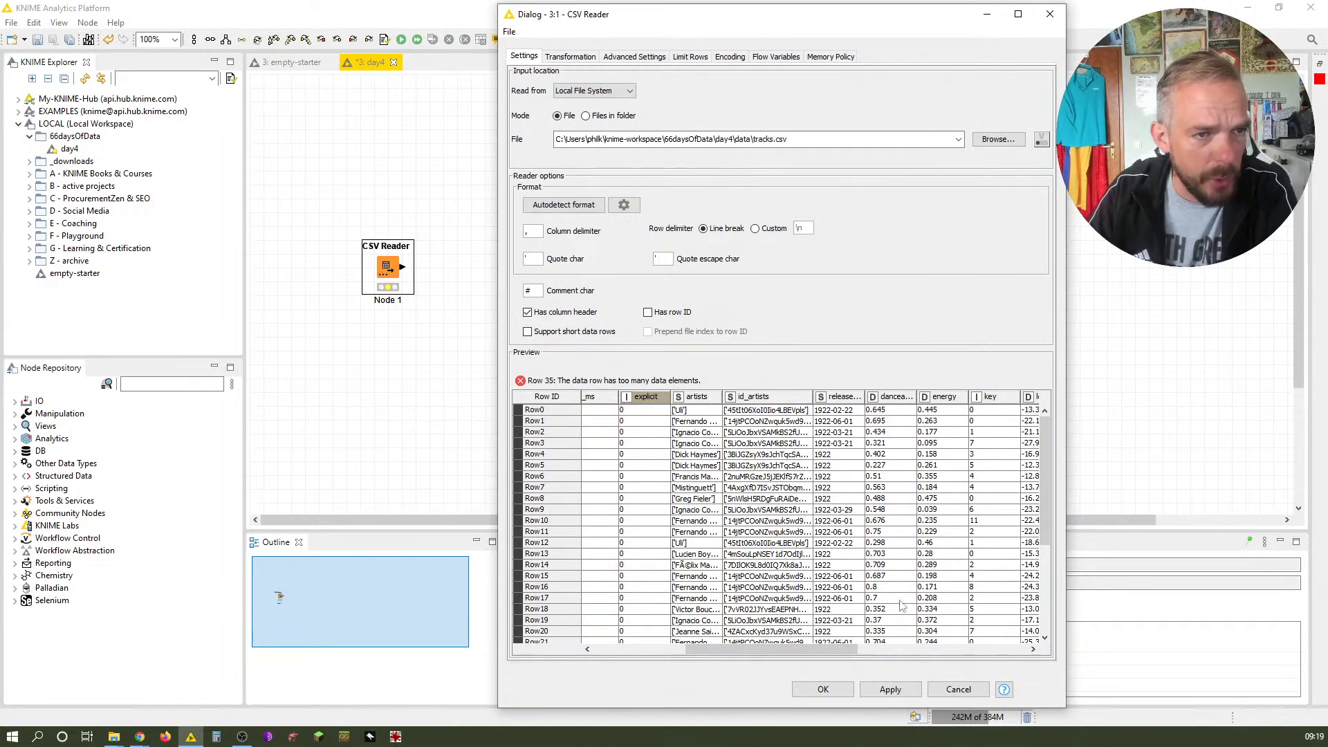
left_click_drag(856, 651, 930, 649)
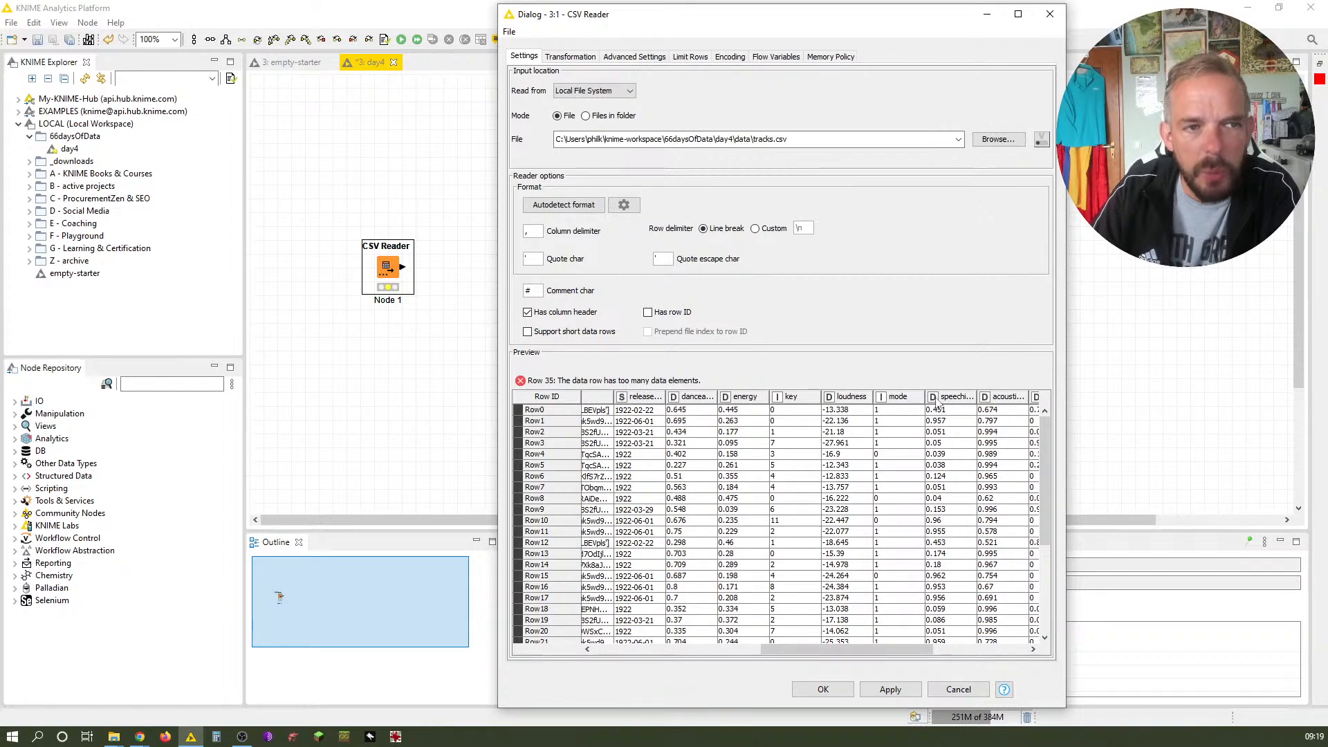
left_click_drag(922, 649, 1043, 640)
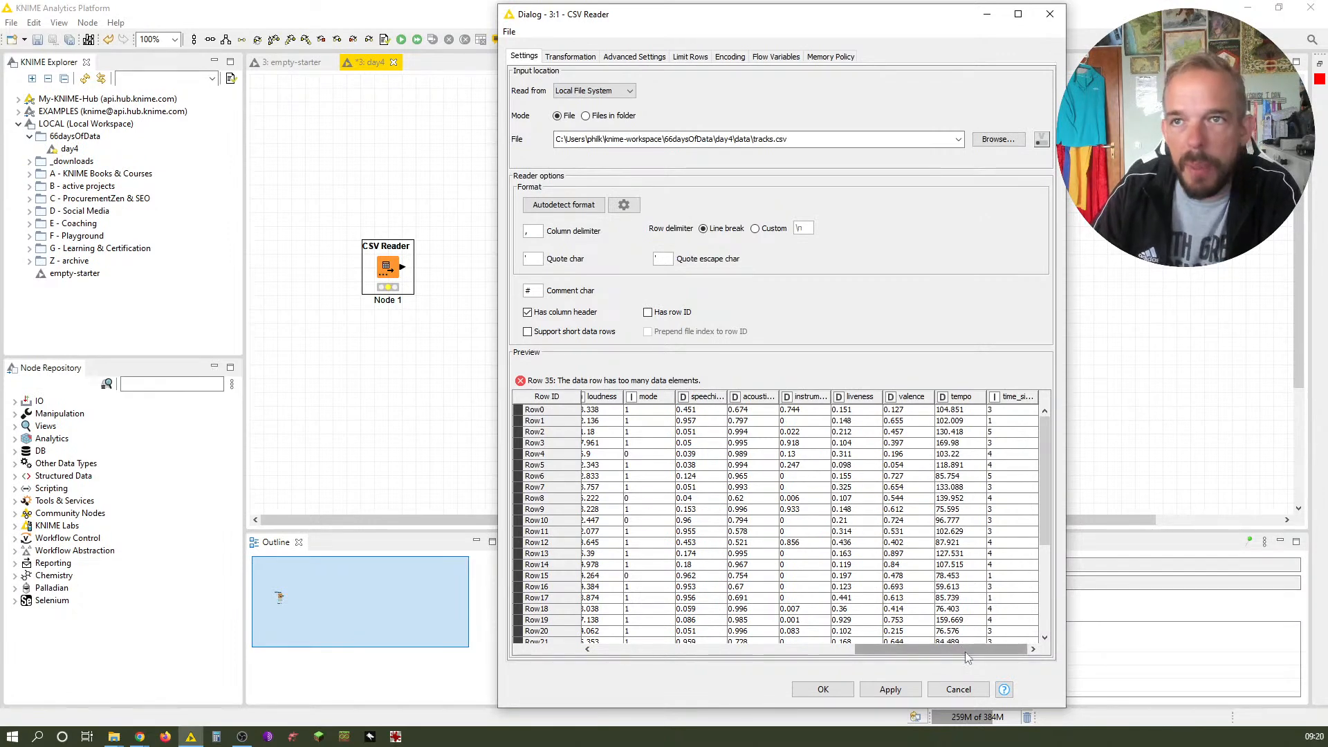
mouse_move(1043, 524)
left_mouse_down()
mouse_move(1049, 547)
mouse_move(1040, 503)
left_mouse_up()
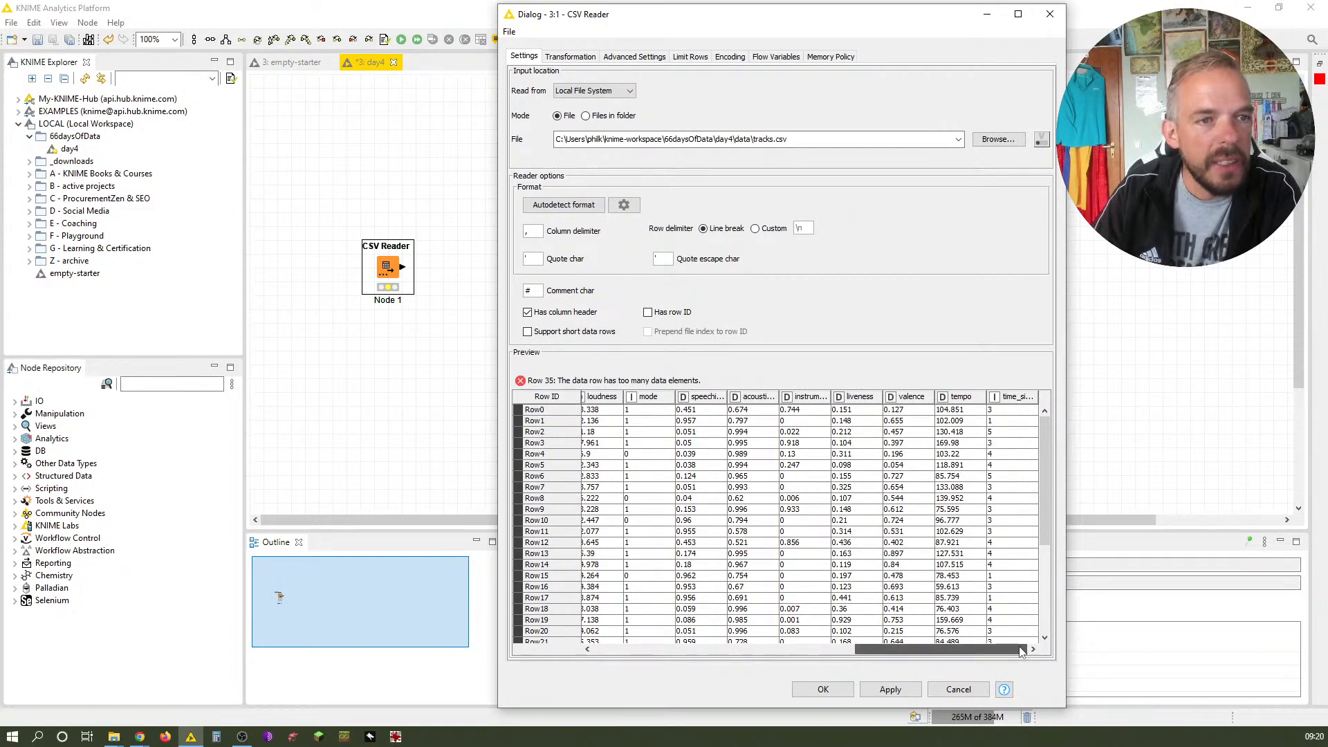
left_click_drag(1022, 652, 714, 652)
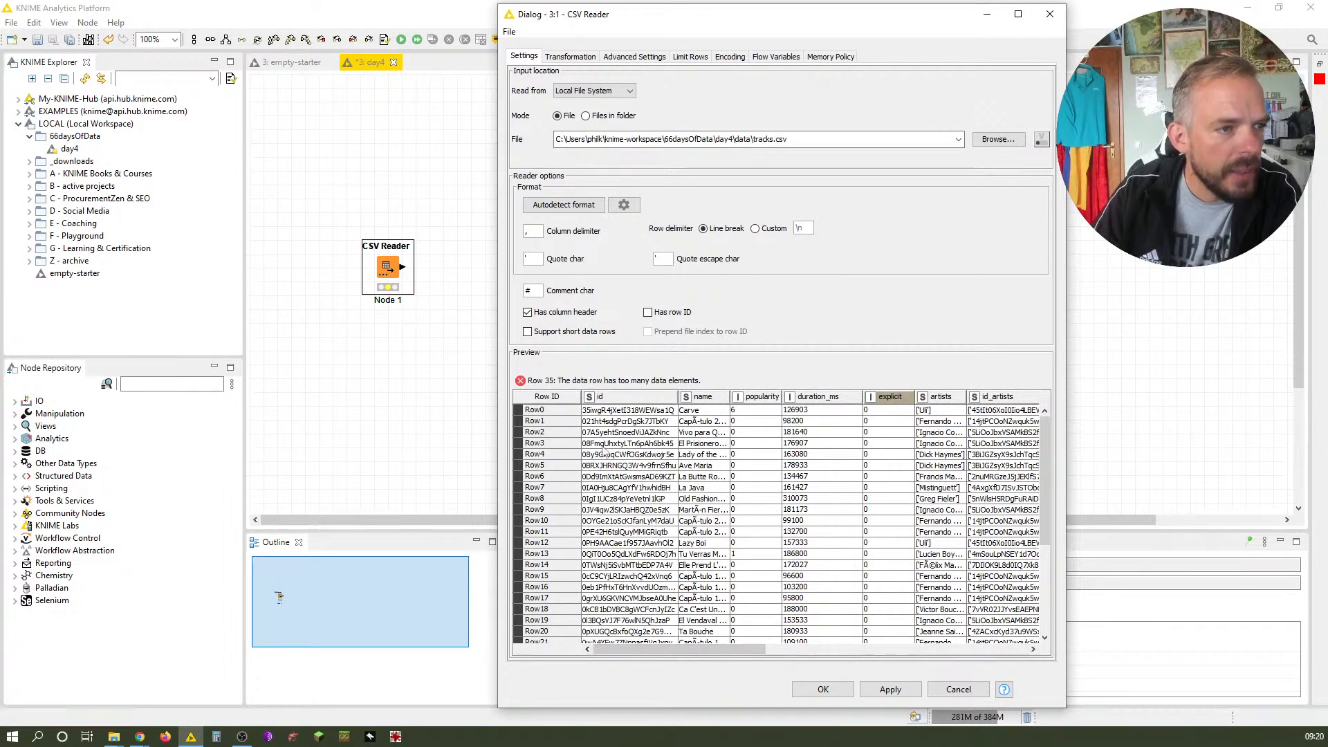
scroll(604, 456, "down", 5)
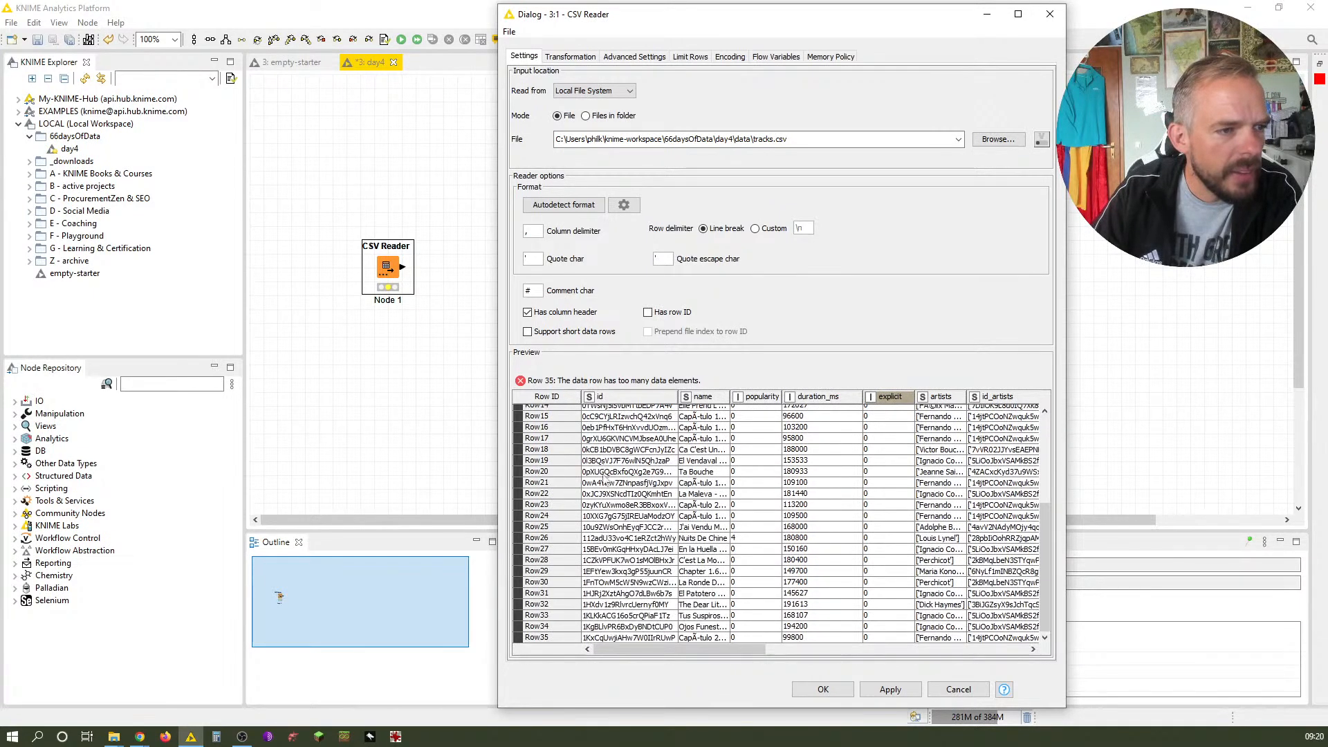
left_click(611, 637)
mouse_move(613, 649)
left_mouse_down()
mouse_move(1011, 669)
mouse_move(633, 662)
left_mouse_up()
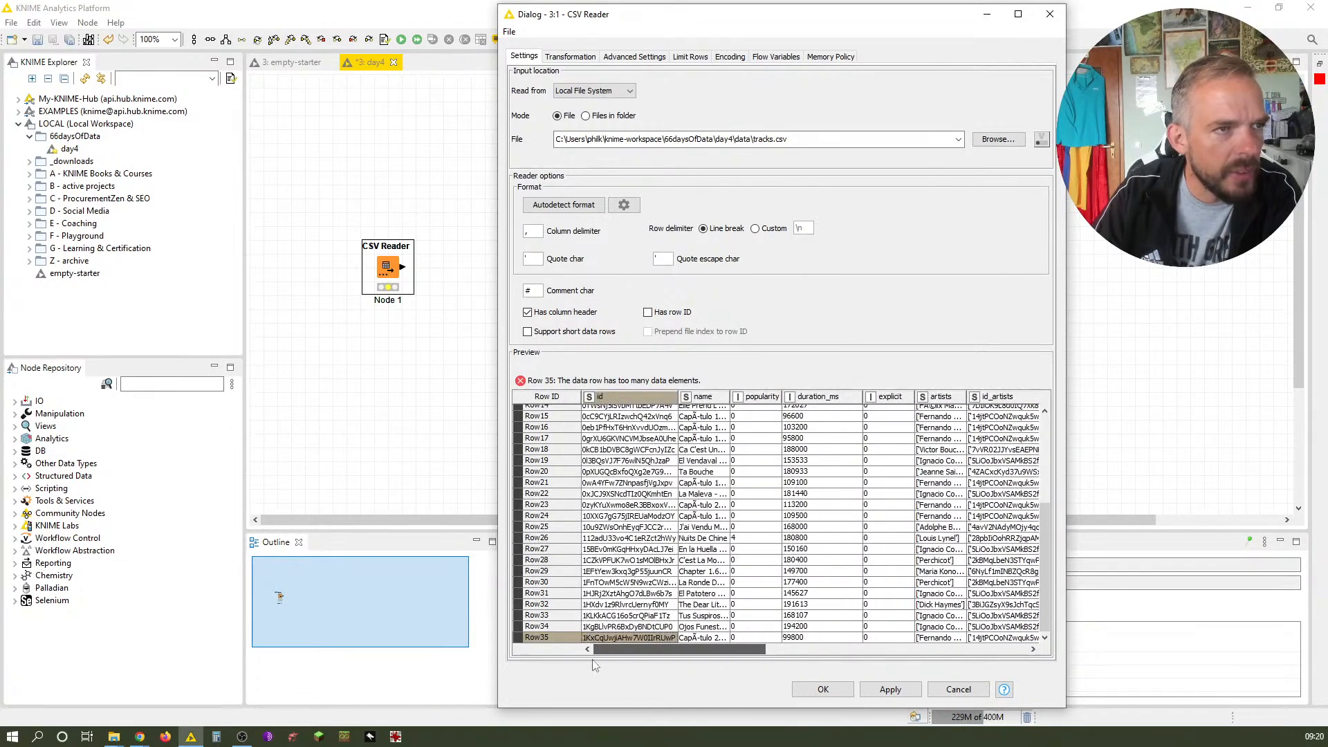
Close the CSV Reader dialog and execute the CSV Reader node
left_click(823, 689)
right_click(392, 268)
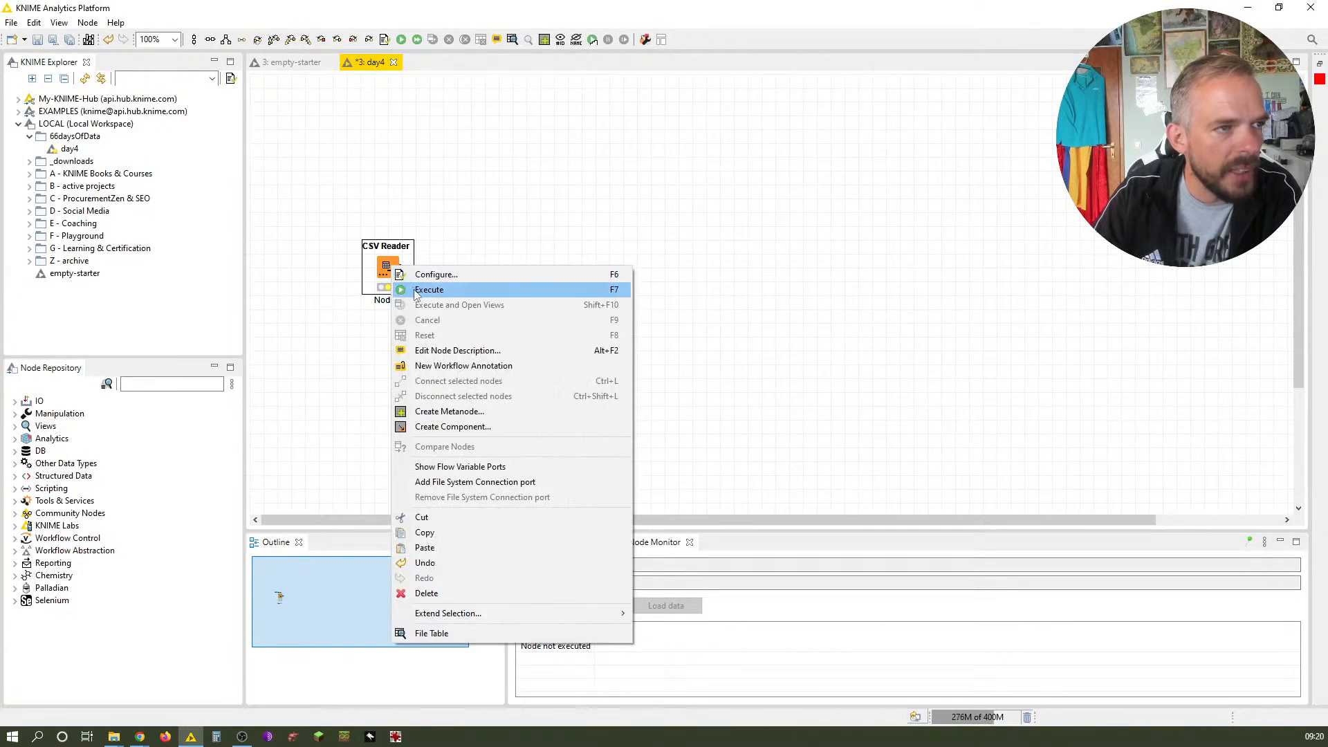
left_click(408, 289)
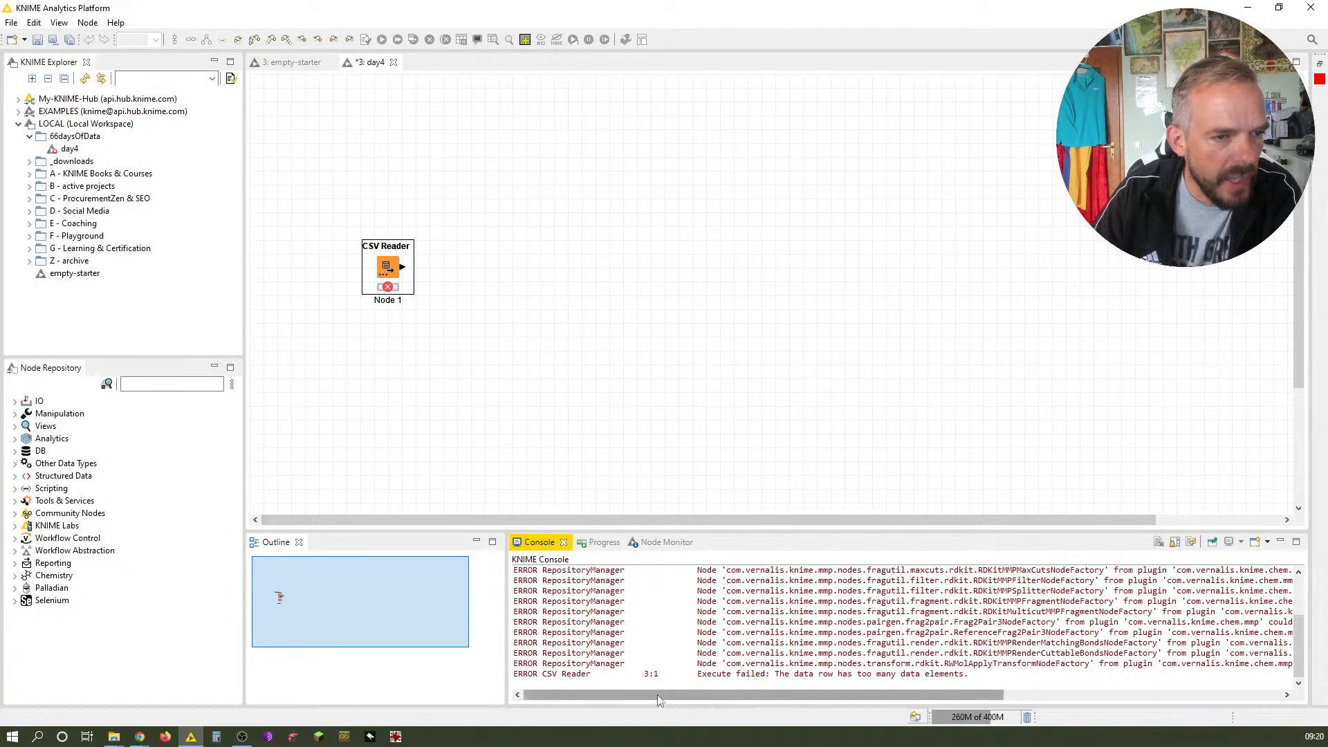
Reopen the CSV Reader configuration and set Limit data rows scanned to 15,000 in the advanced settings
double_click(392, 269)
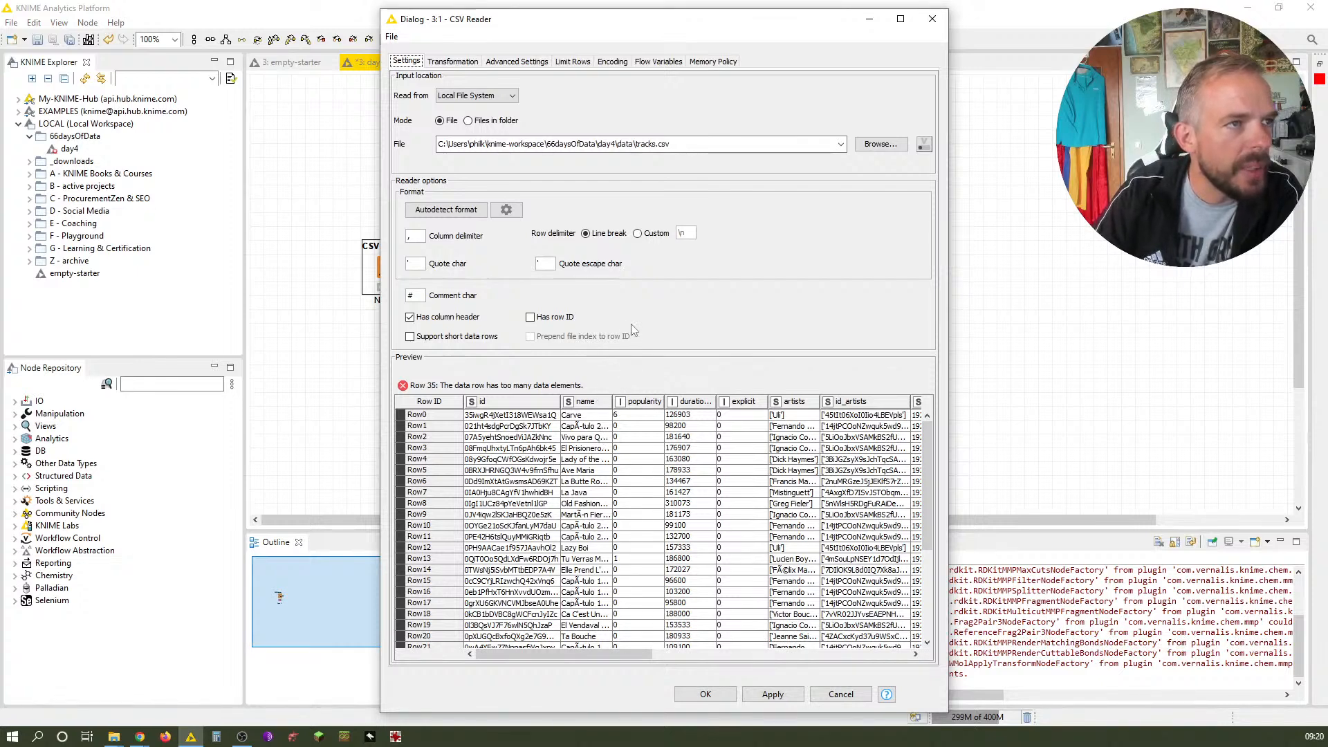
left_click(529, 61)
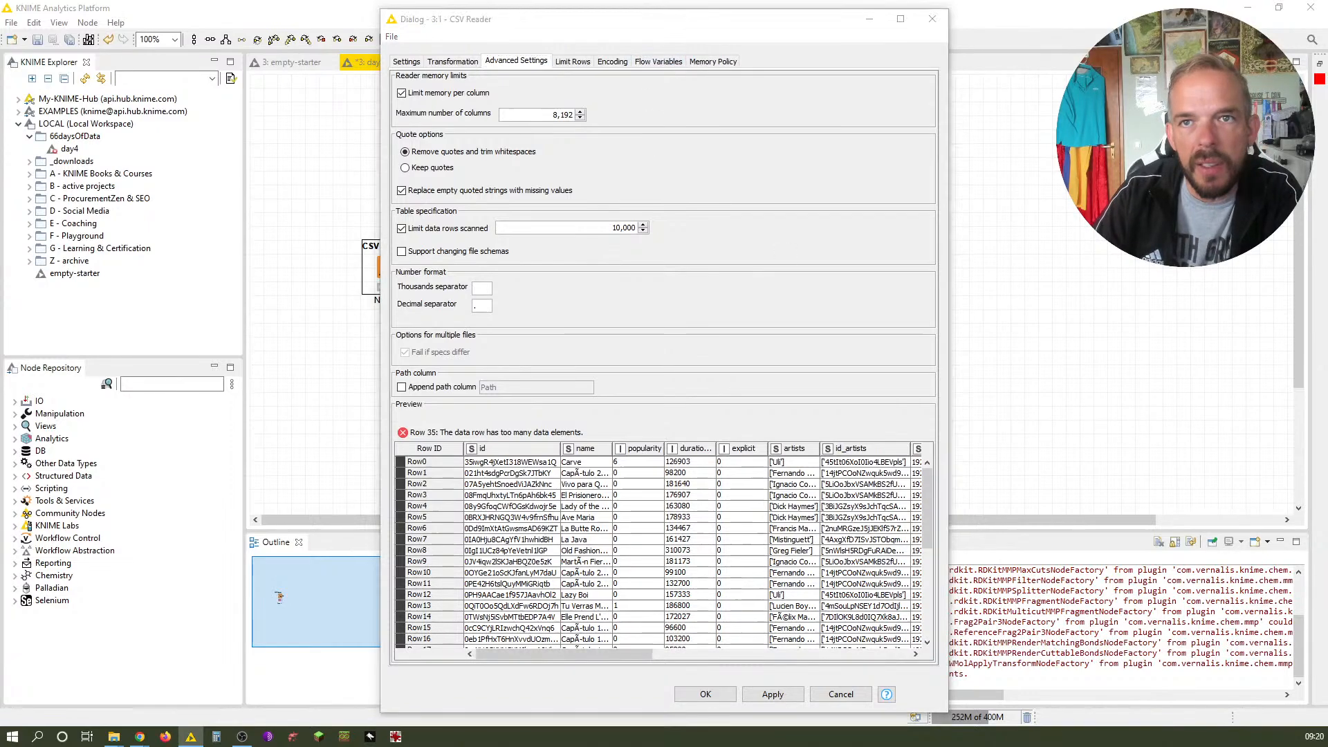
key("alt+Tab")
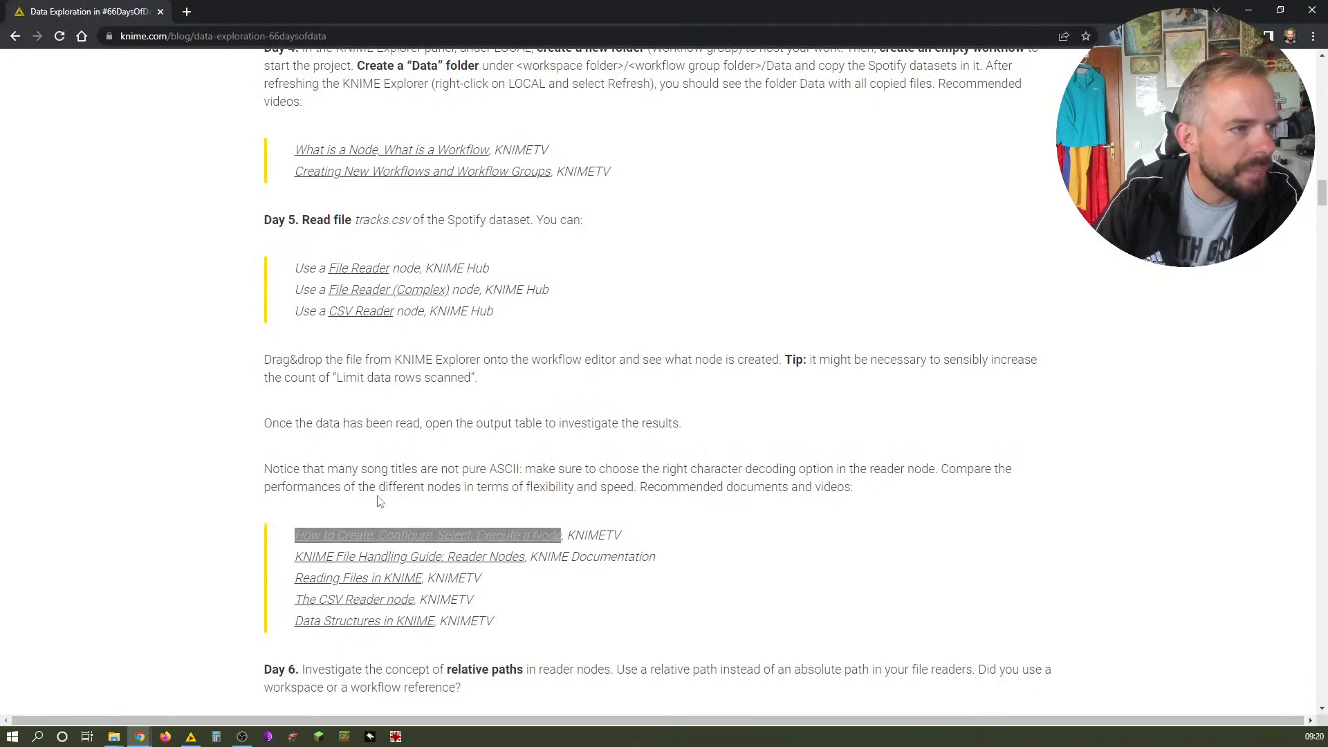
left_click_drag(268, 384, 503, 382)
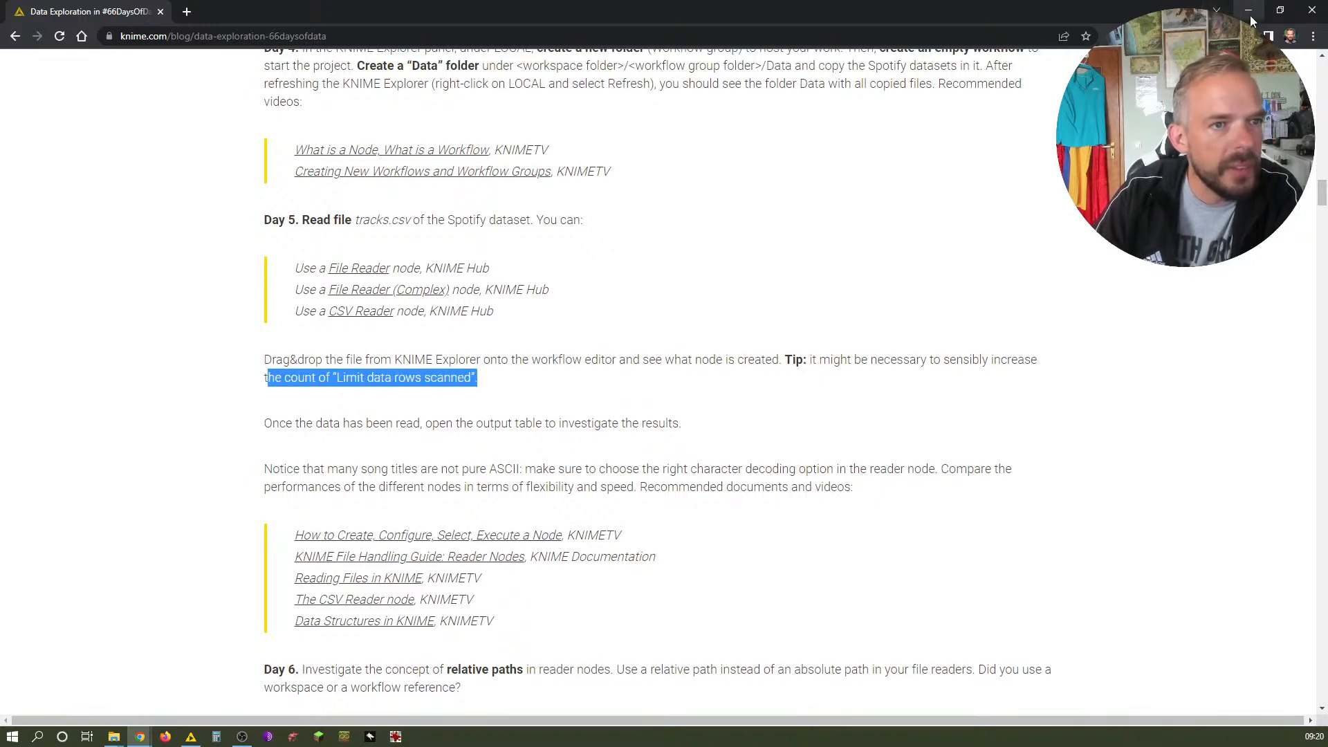
left_click(1250, 20)
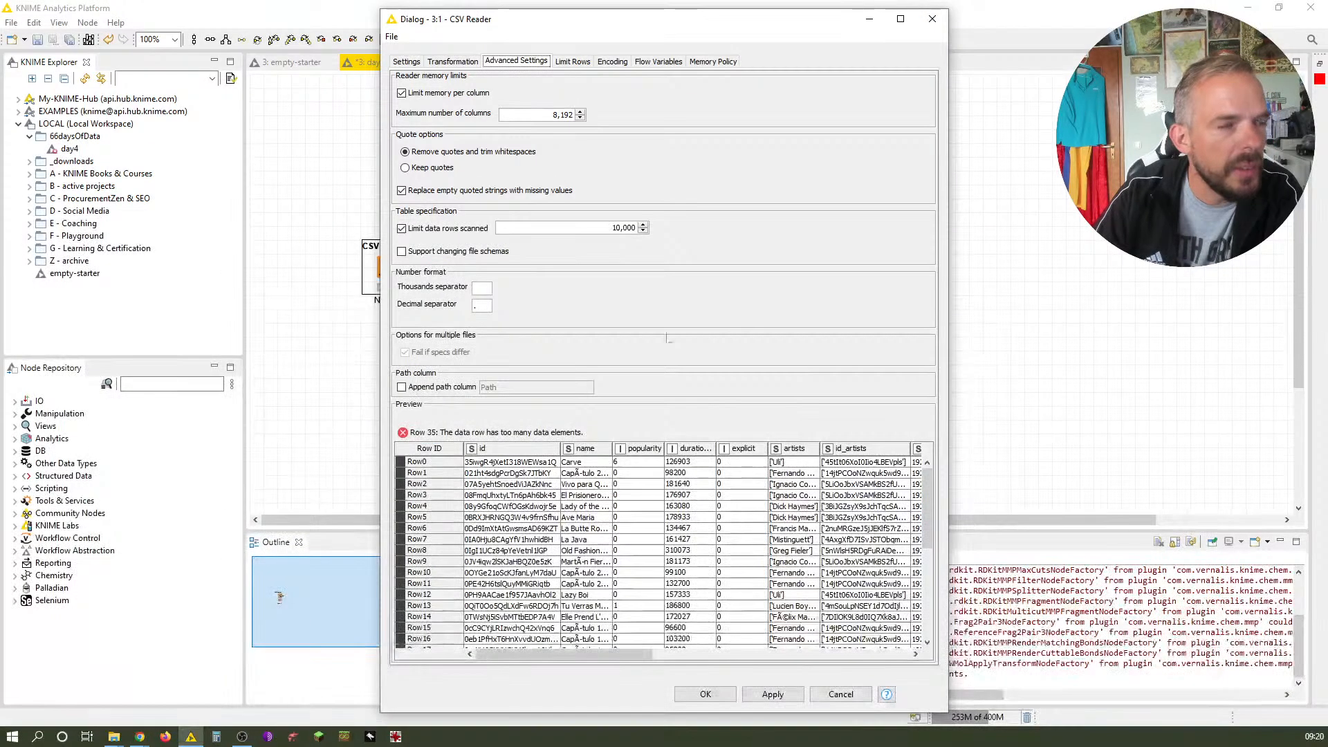
left_click_drag(612, 228, 650, 228)
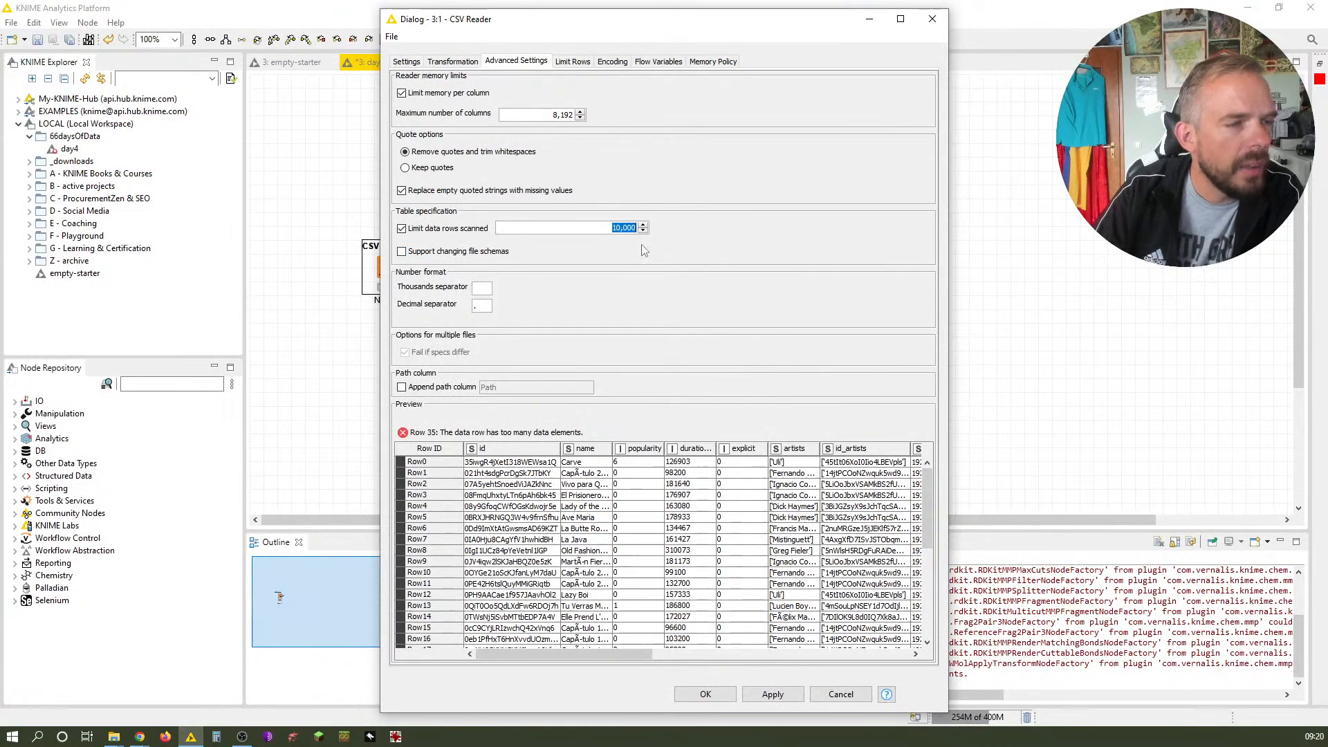
type("15,000")
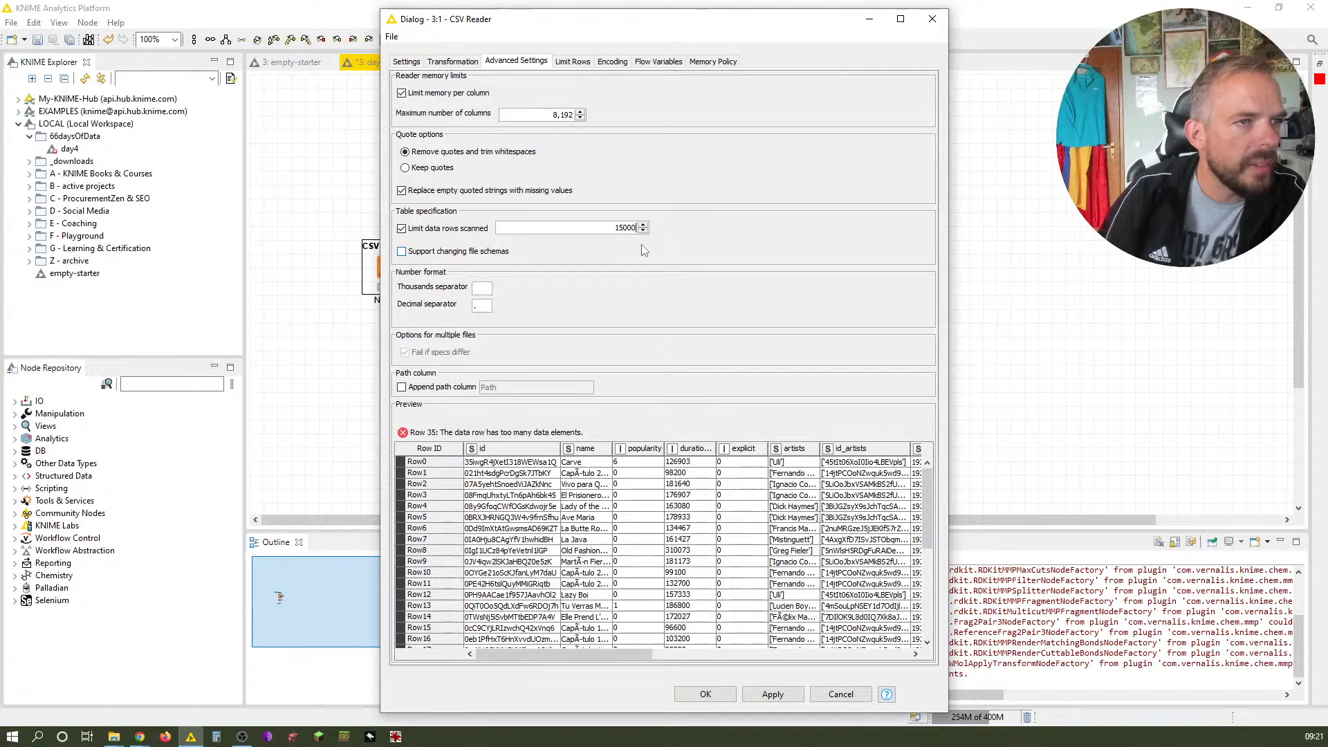
Confirm the 15,000 scanned-row limit and scroll the preview down to Row35
key("Tab")
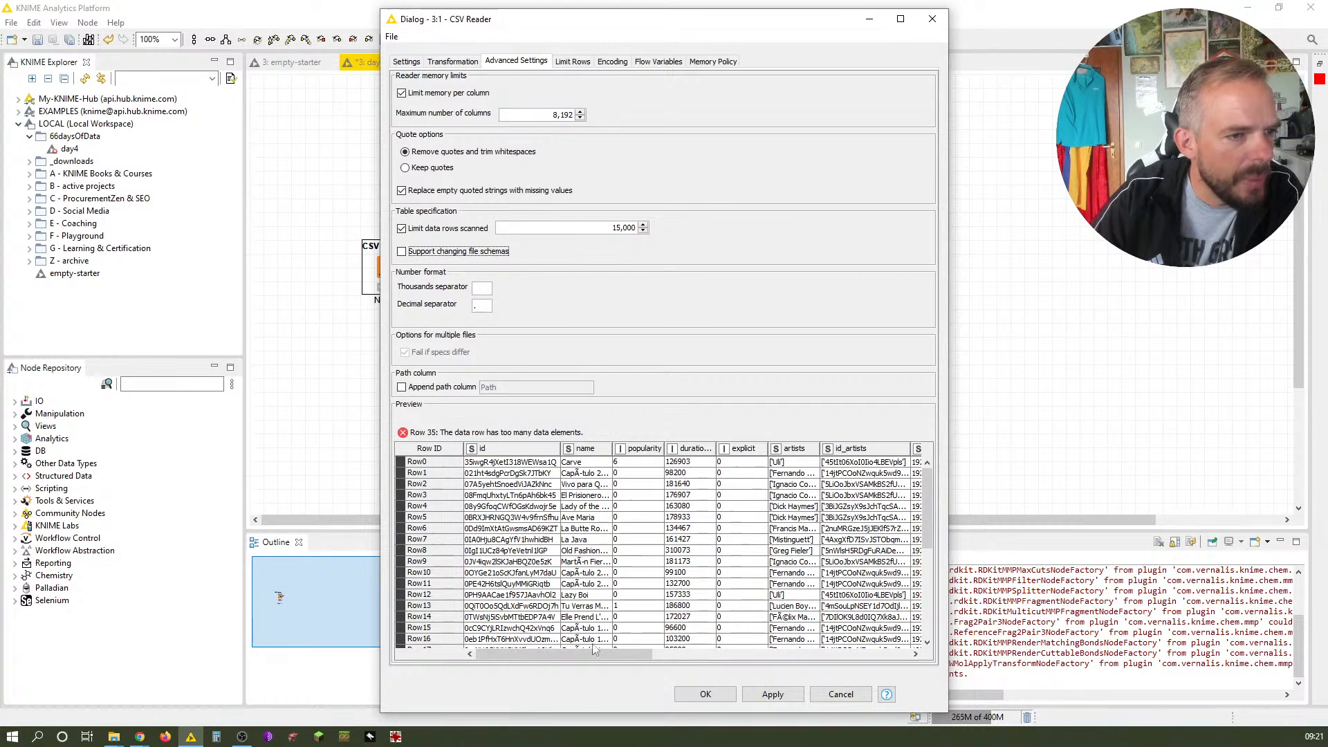
scroll(526, 609, "down", 3)
scroll(532, 583, "down", 3)
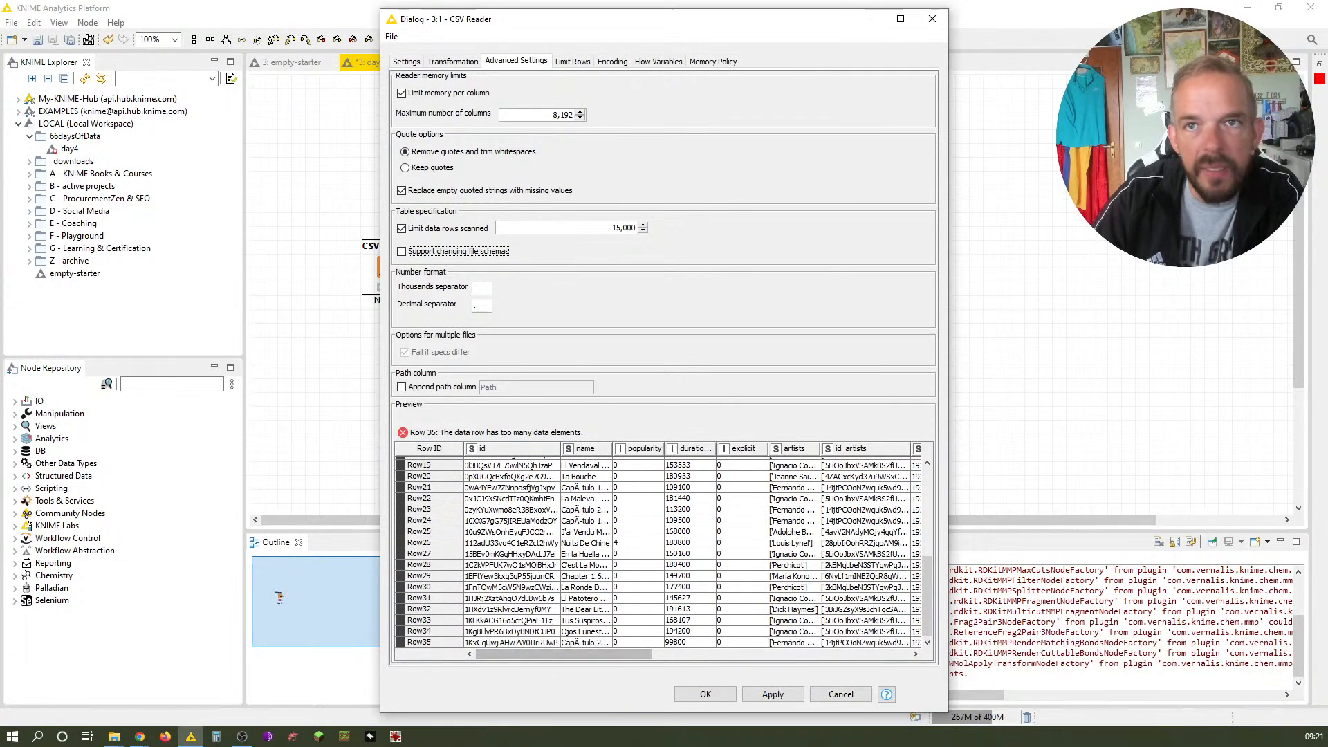
Open tracks.csv from the day4 data folder in Notepad, then minimize it
left_click(1327, 97)
key("alt+Tab")
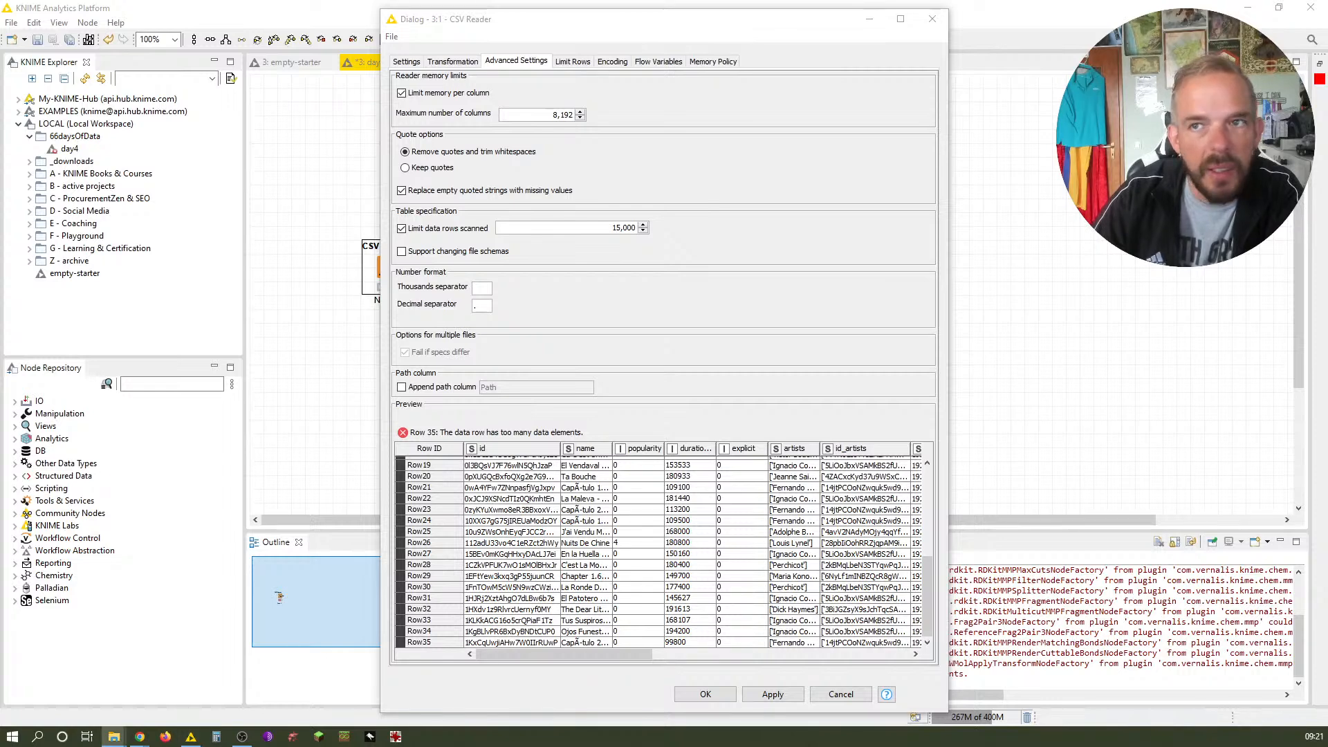
key("alt+Tab")
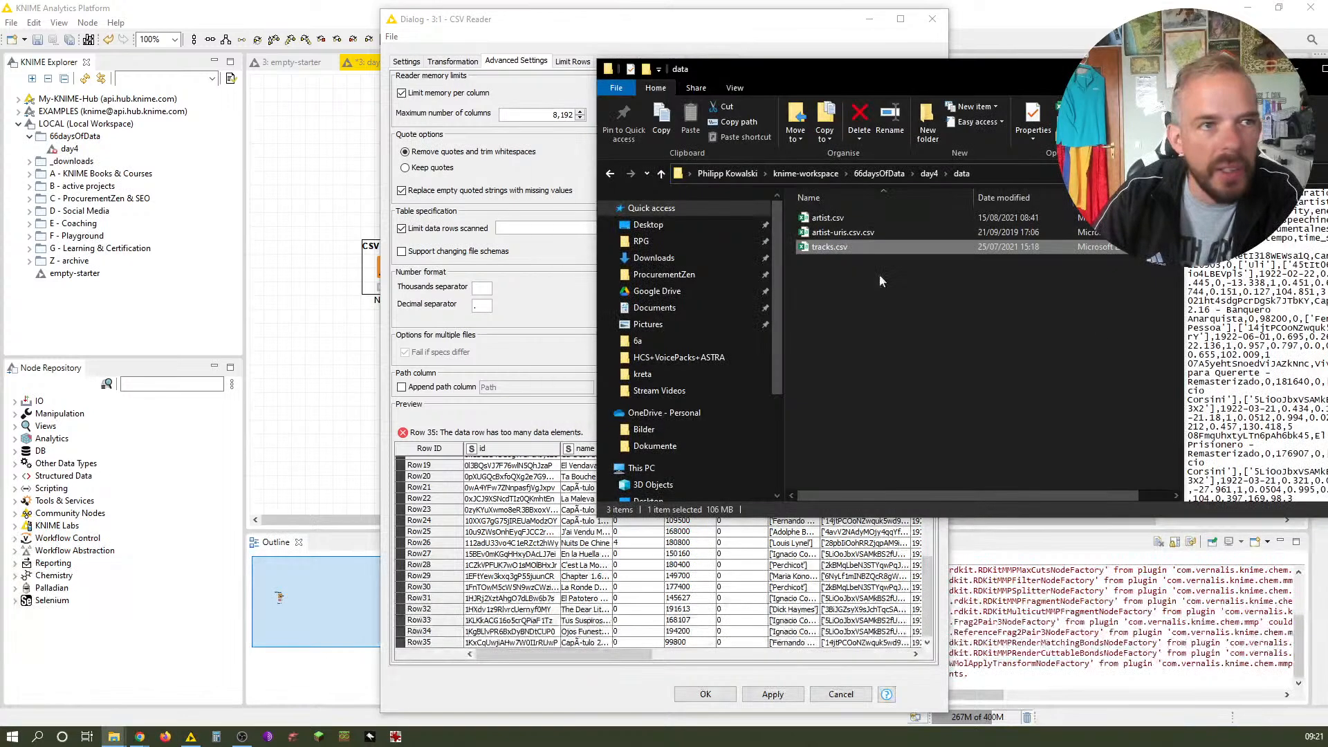
right_click(856, 247)
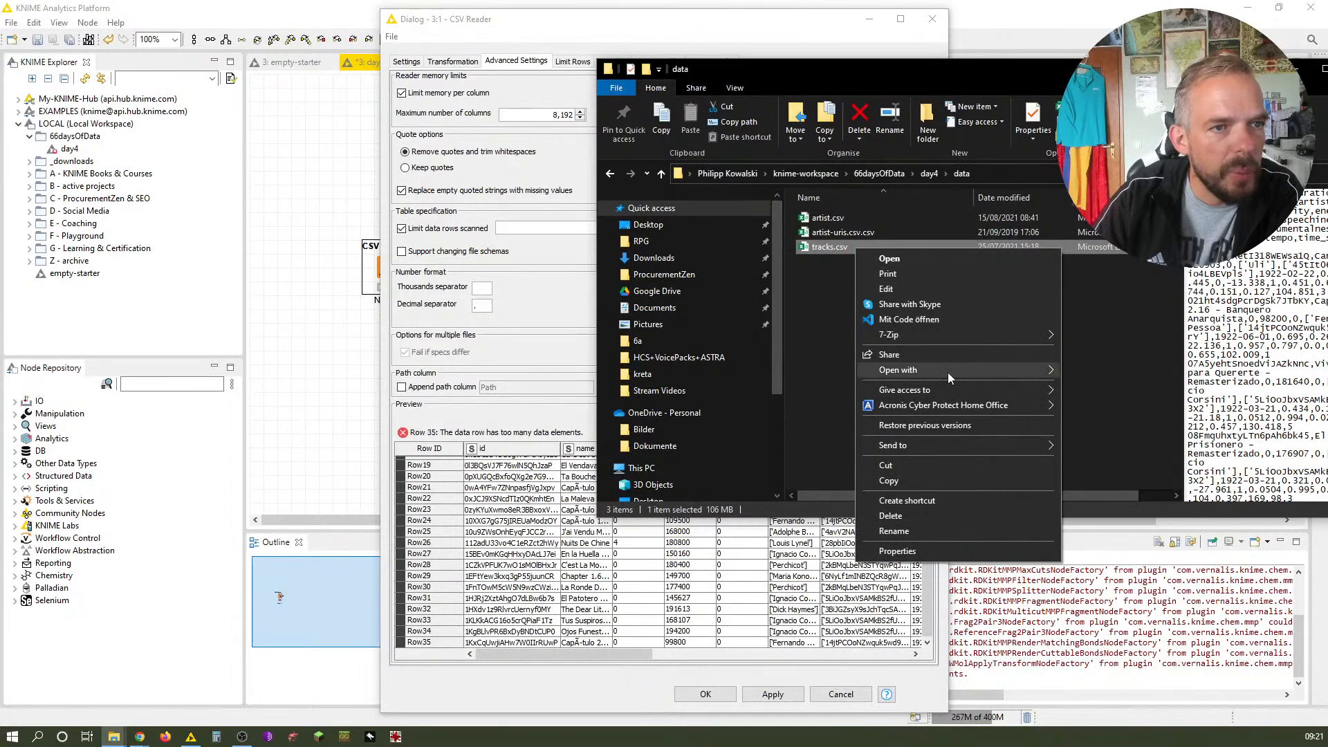
mouse_move(1013, 372)
left_click(1096, 386)
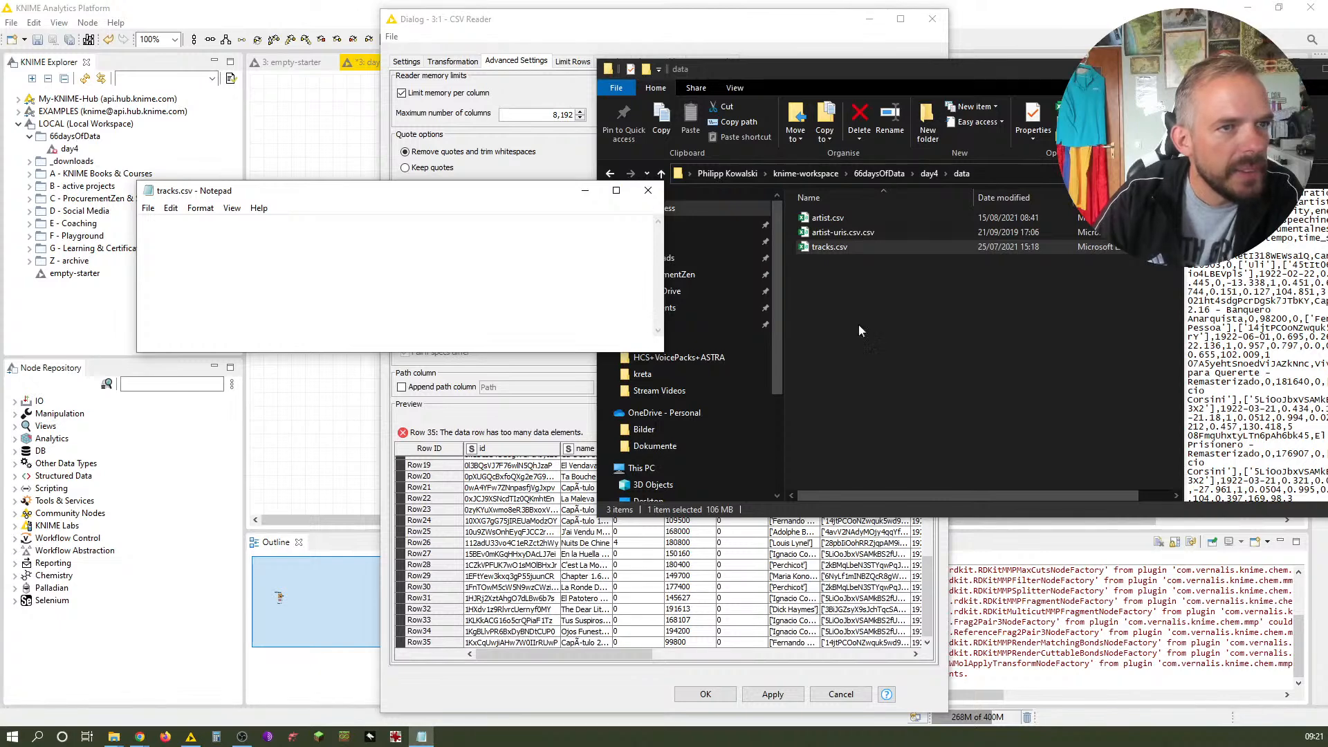
left_click(626, 31)
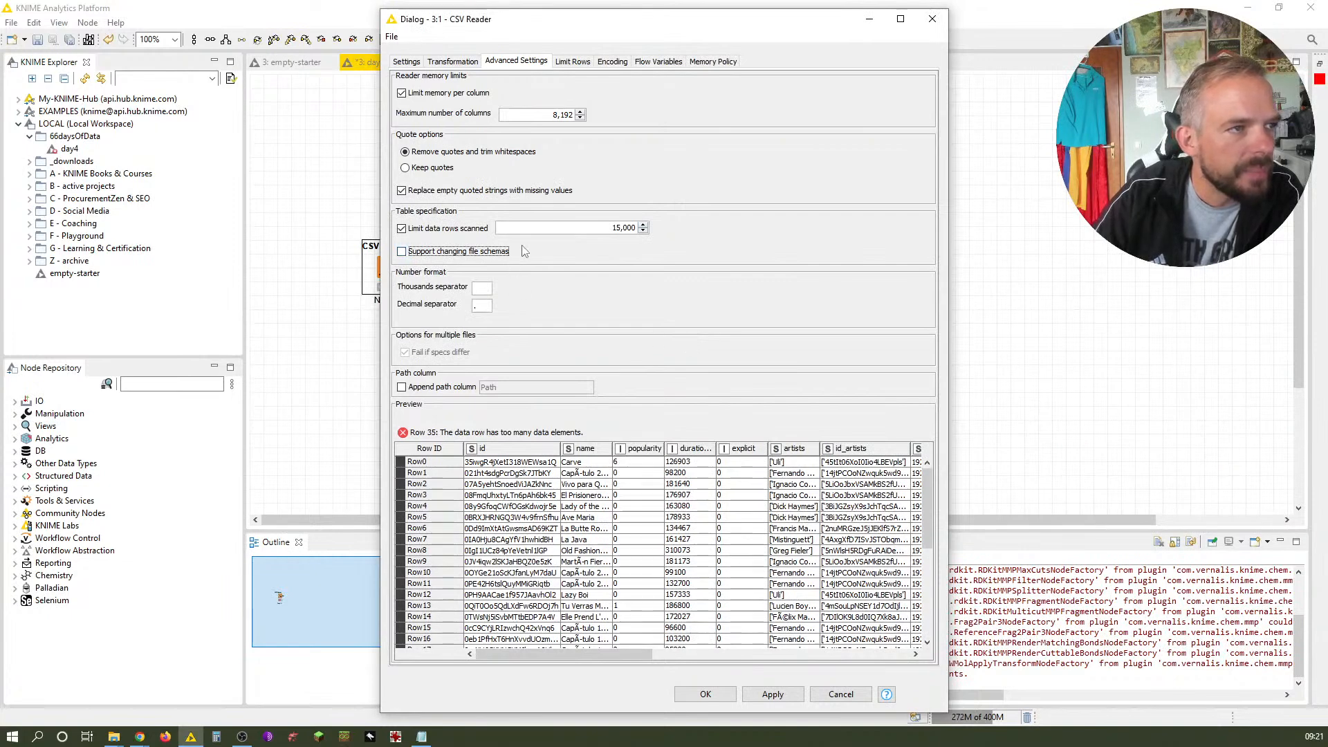
Examine the preview table on the Limit Rows tab, scrolling and resizing across its columns
left_click_drag(606, 663, 539, 626)
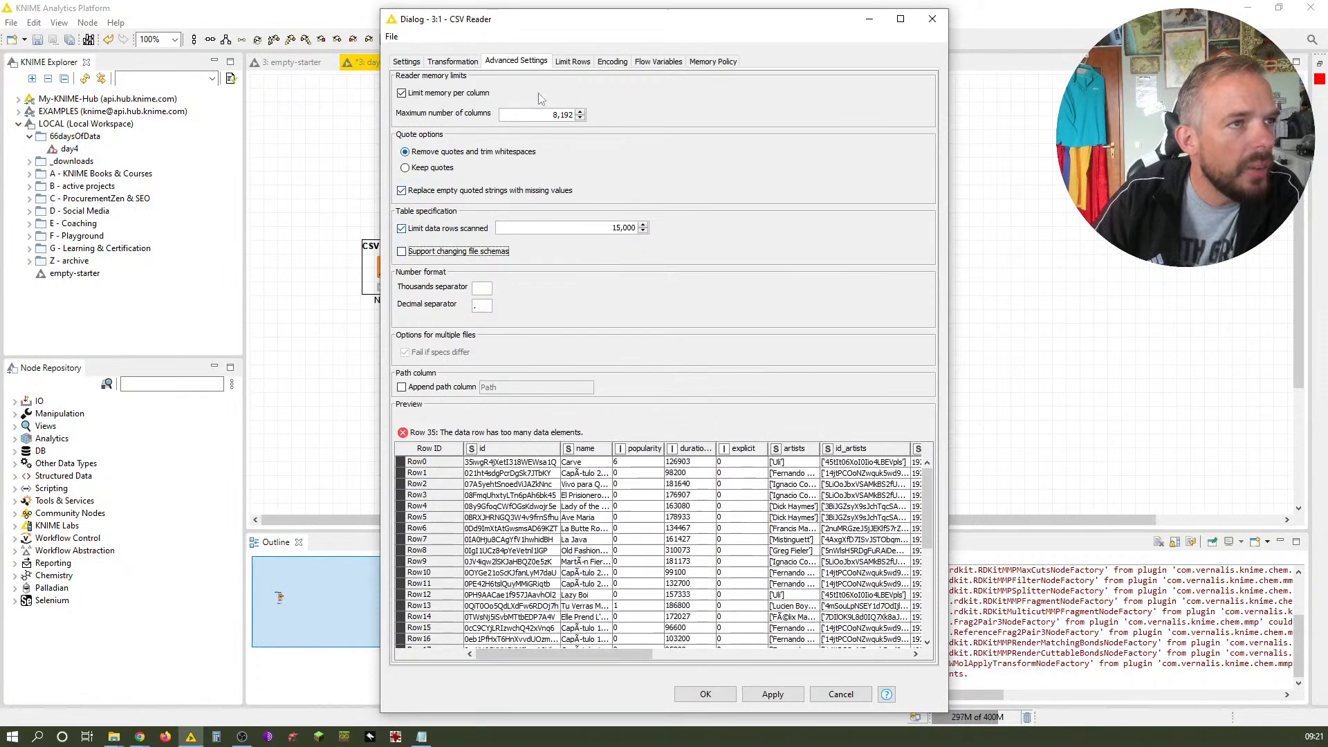
left_click(581, 63)
scroll(604, 320, "right", 10)
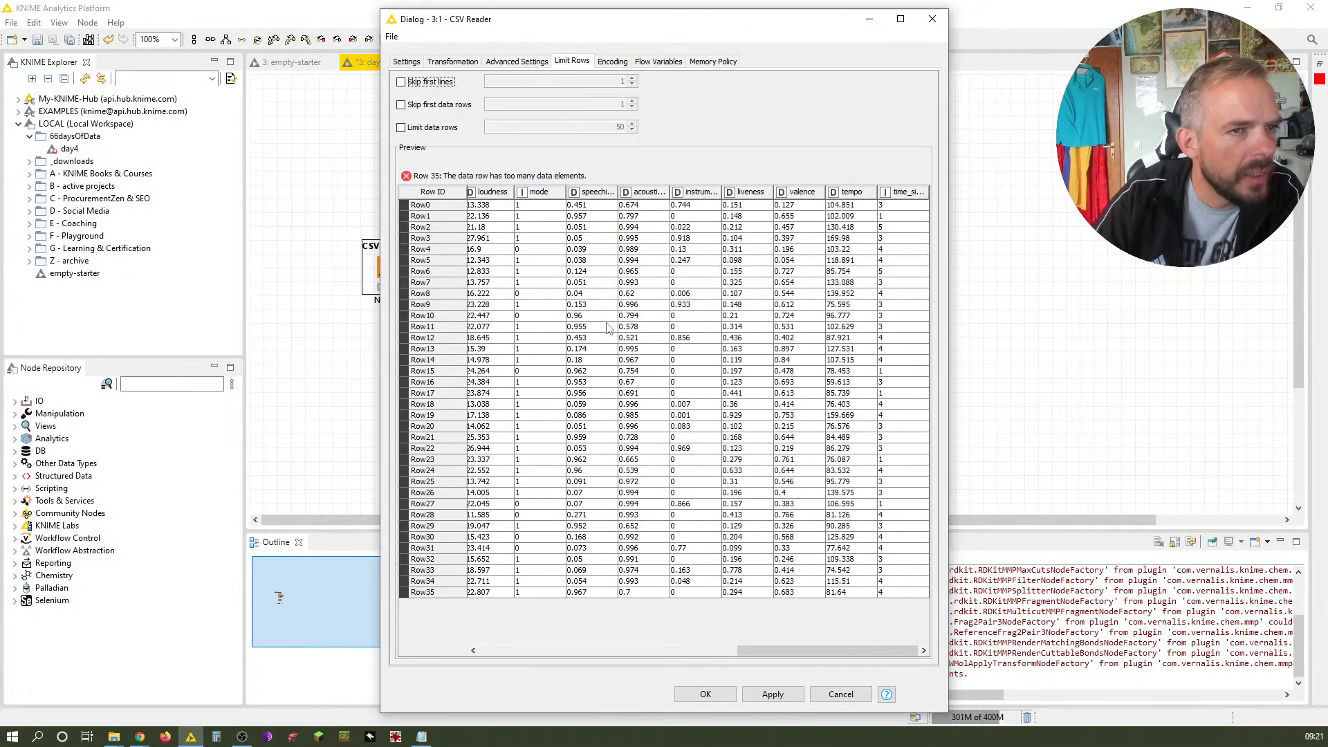
scroll(607, 327, "left", 10)
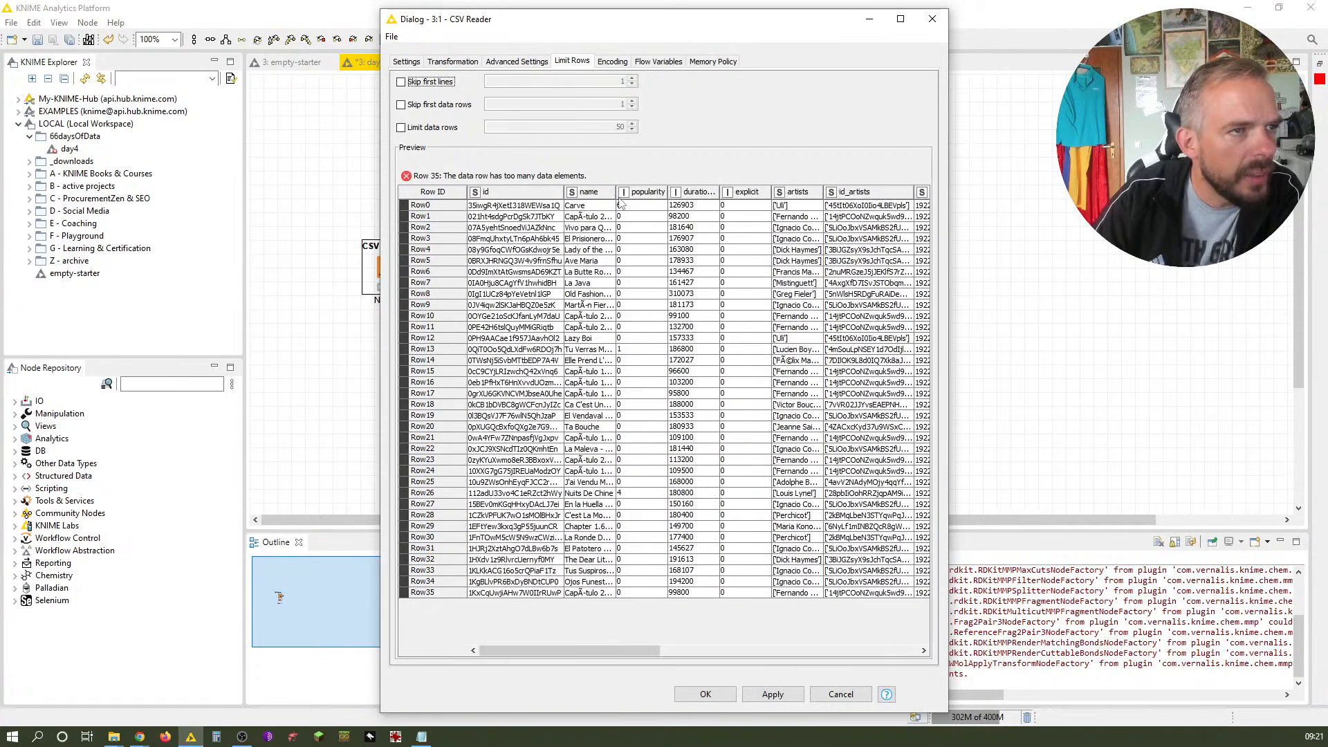
left_click_drag(618, 194, 594, 229)
left_click_drag(621, 652, 702, 654)
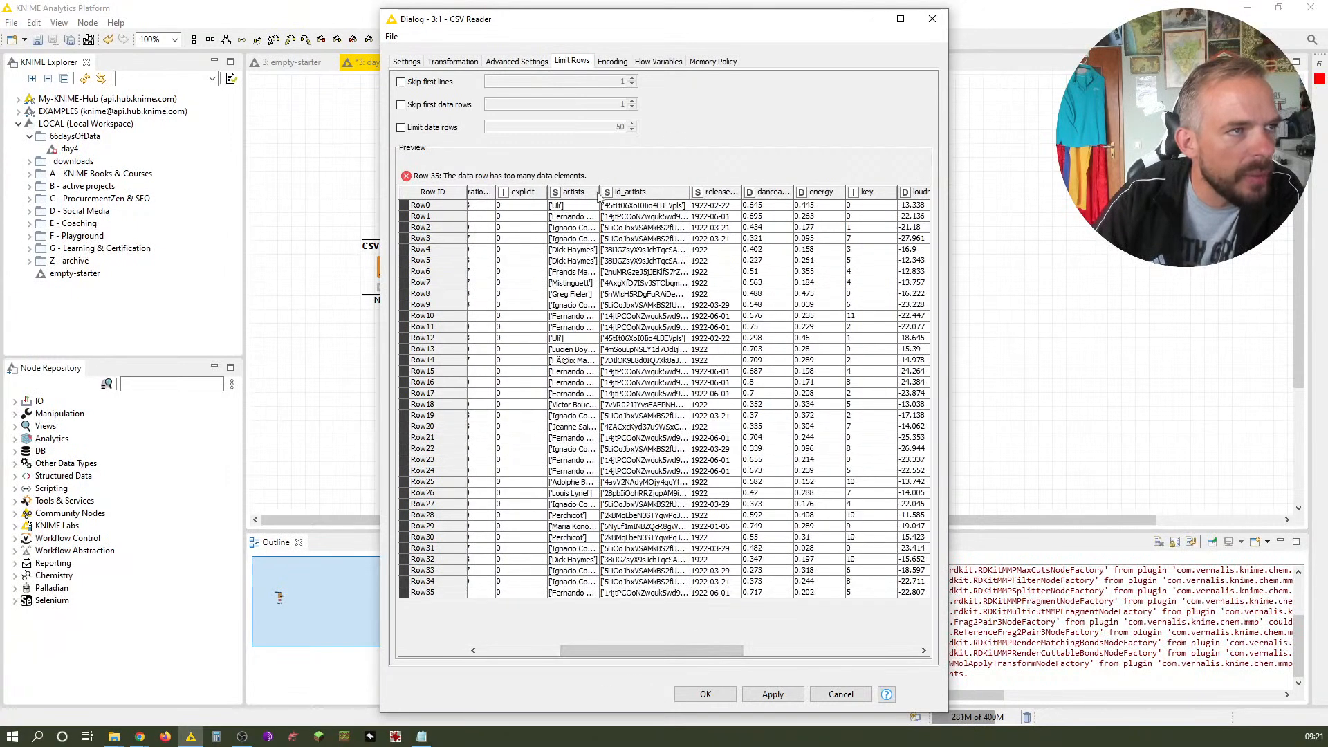
left_click_drag(597, 192, 688, 237)
left_click_drag(645, 652, 586, 655)
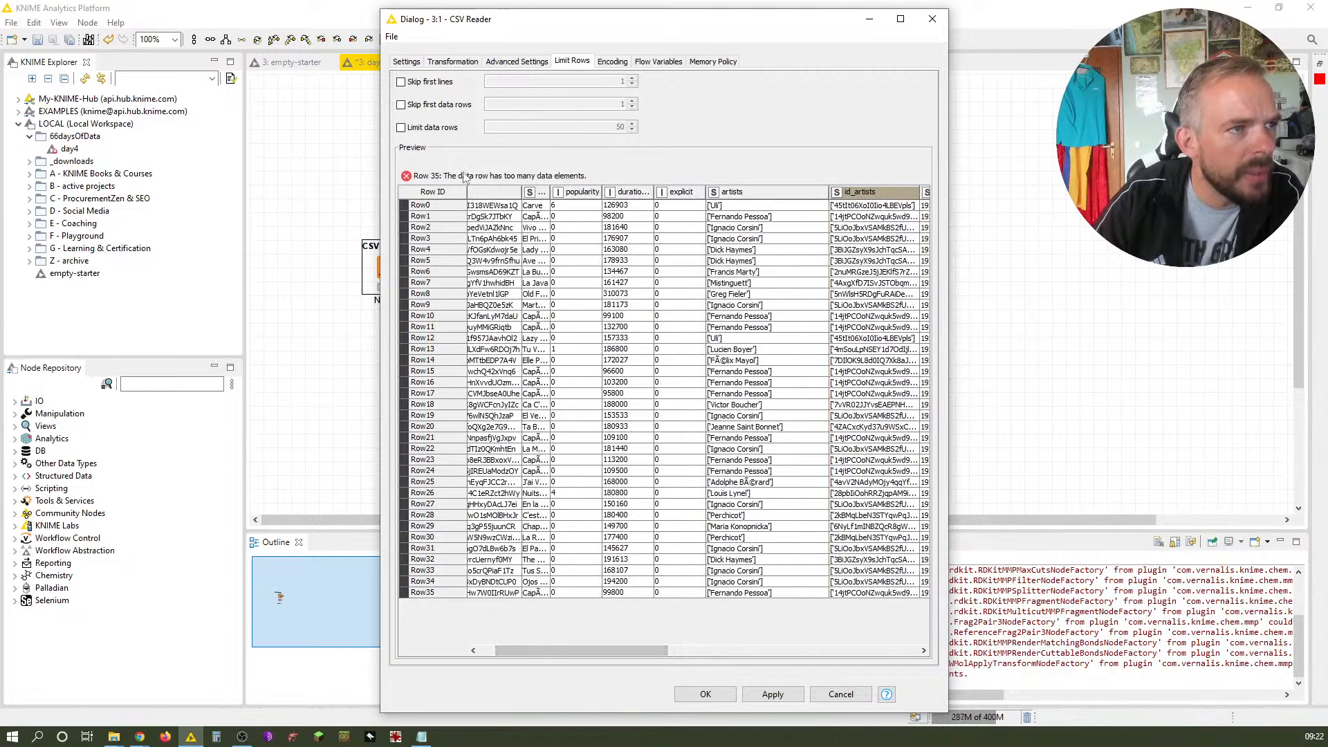
Review the column types on the Transformation tab and select Row35 in the preview
left_click(522, 65)
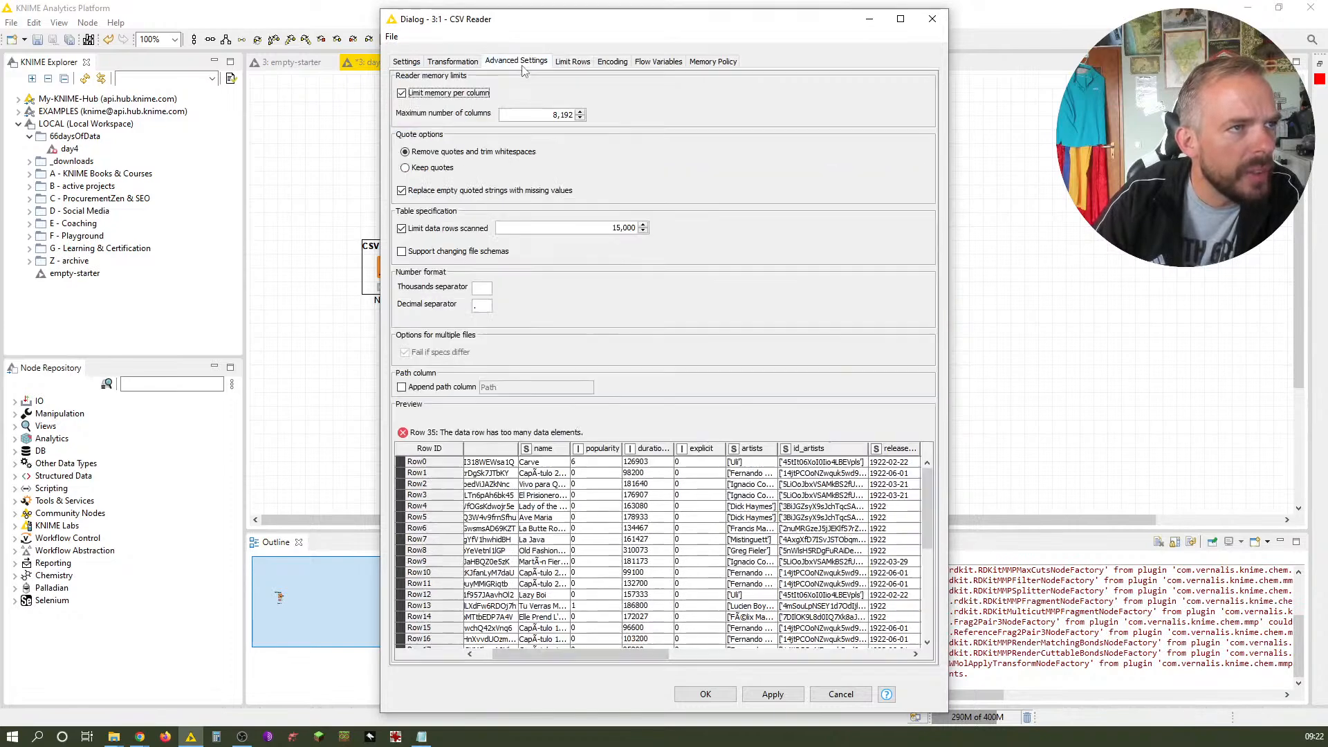
left_click(476, 66)
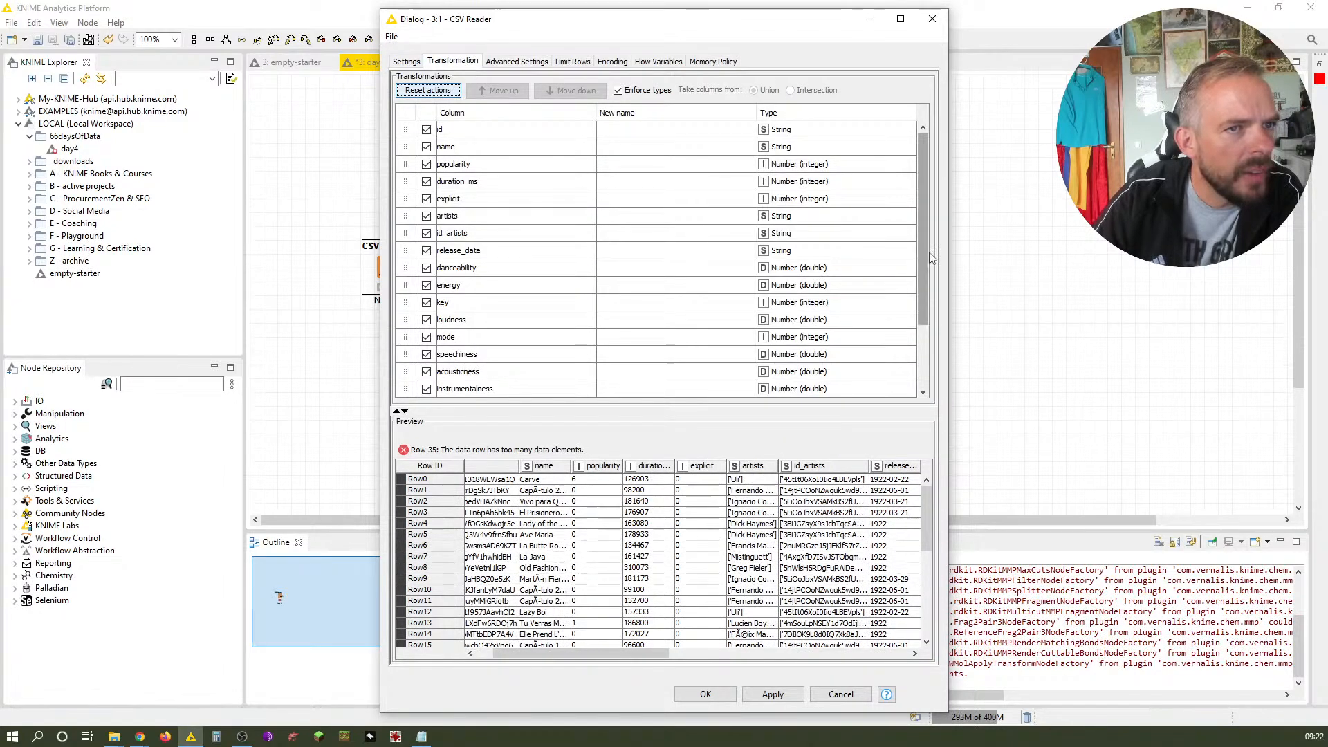
left_click_drag(926, 252, 927, 350)
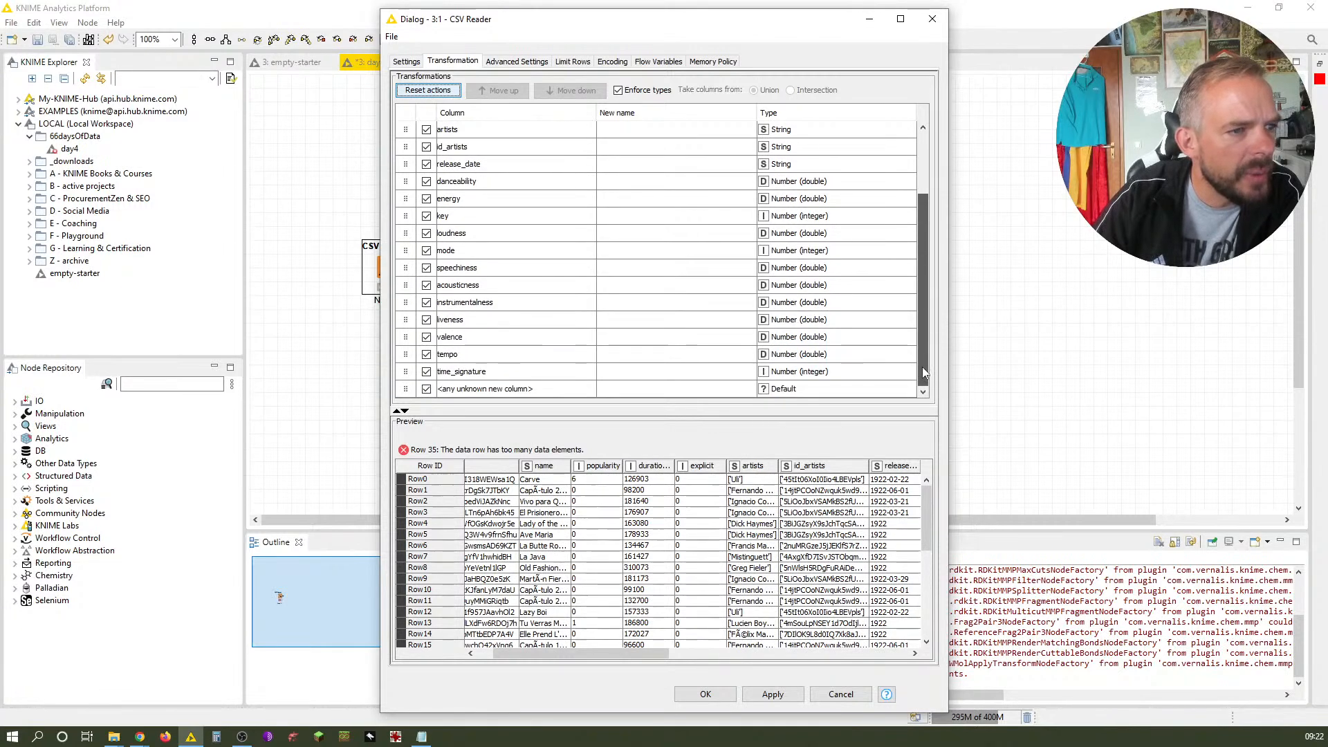
left_click_drag(505, 657, 456, 668)
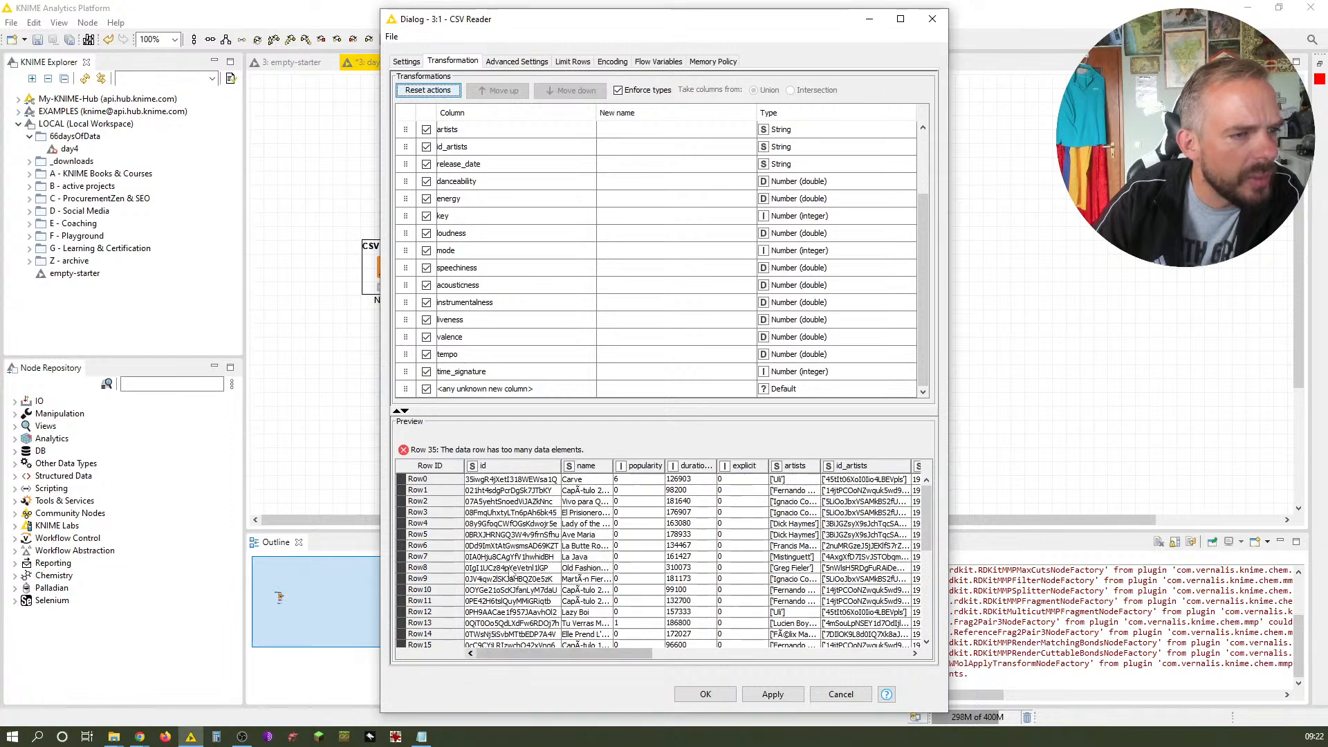
scroll(517, 517, "down", 7)
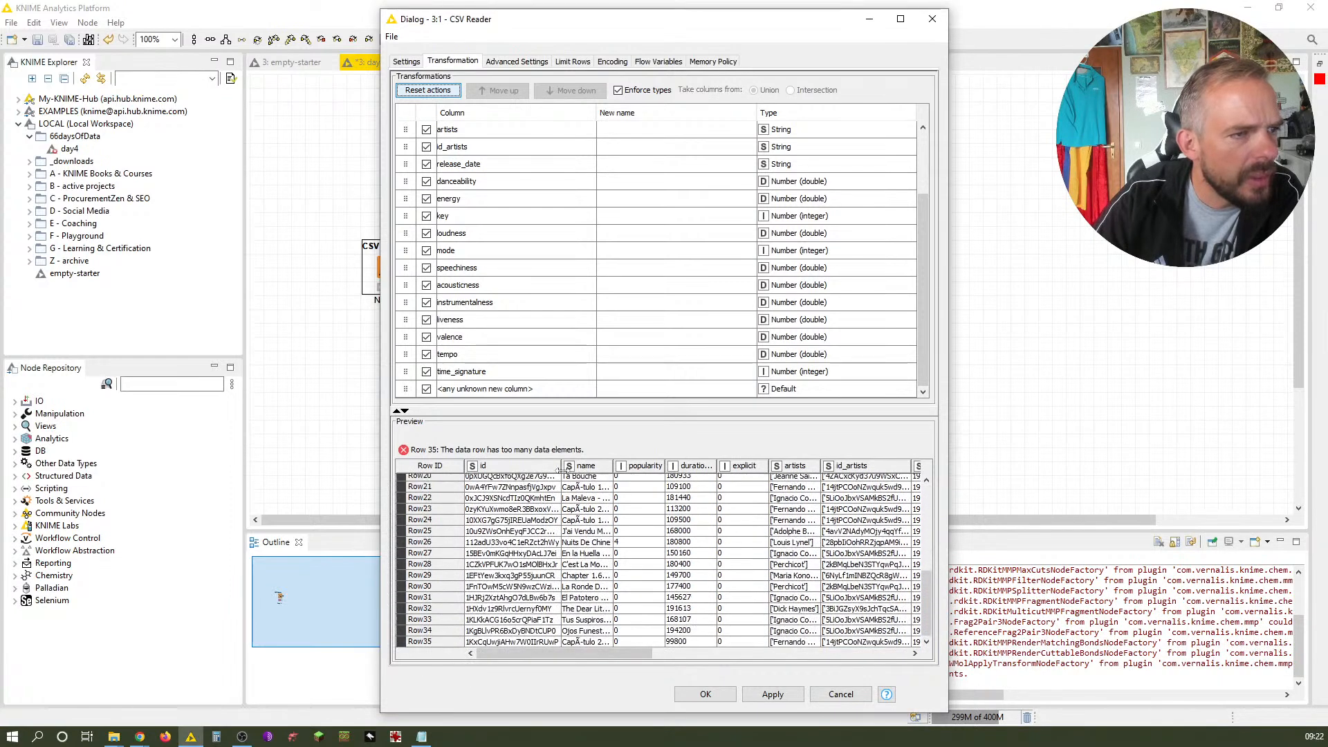
left_click_drag(561, 466, 624, 488)
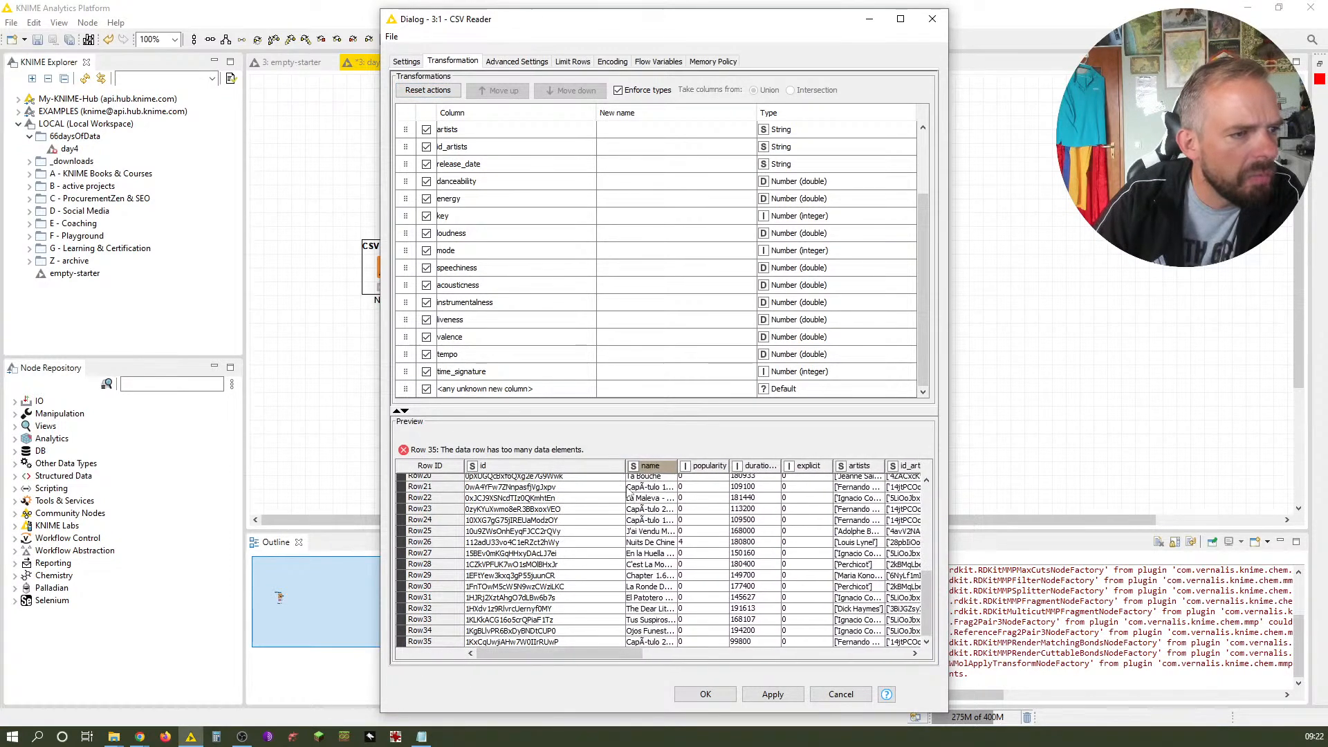
left_click(534, 639)
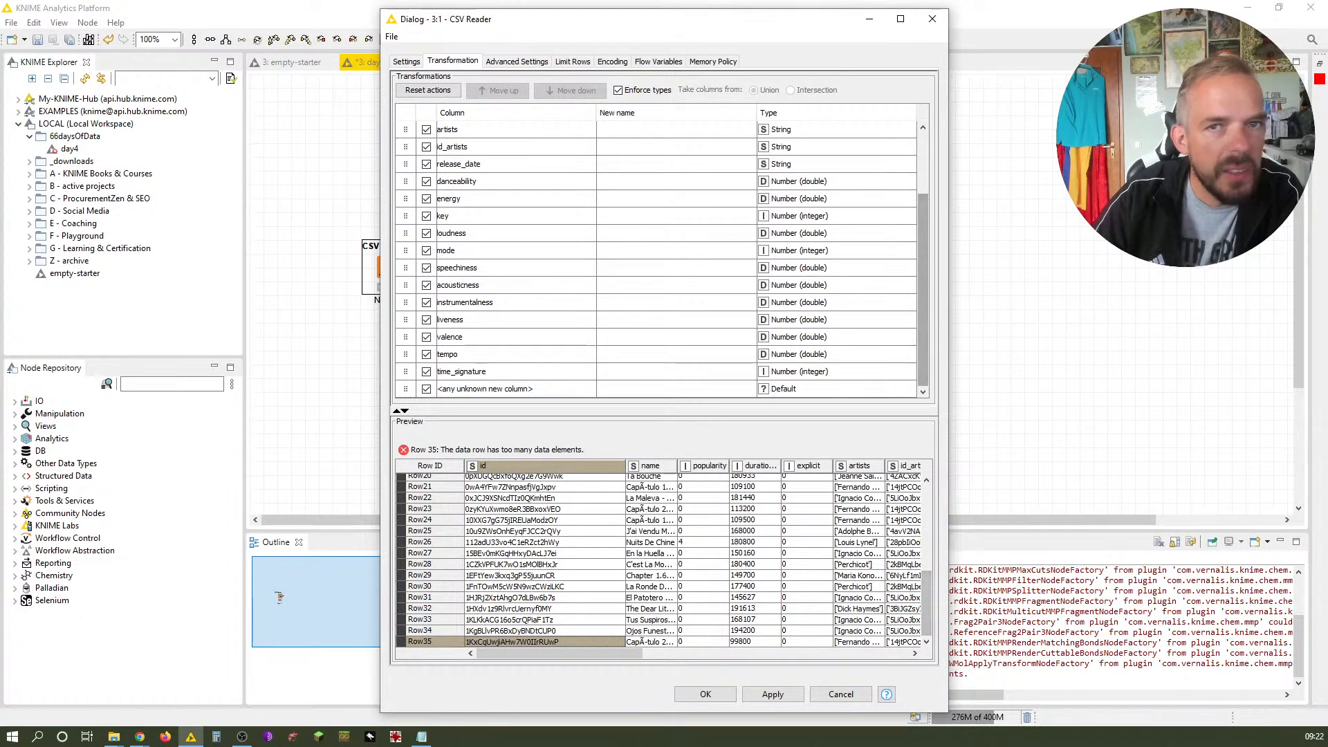
Restore and maximize the Notepad window showing the raw tracks.csv text, then close it
left_click(421, 736)
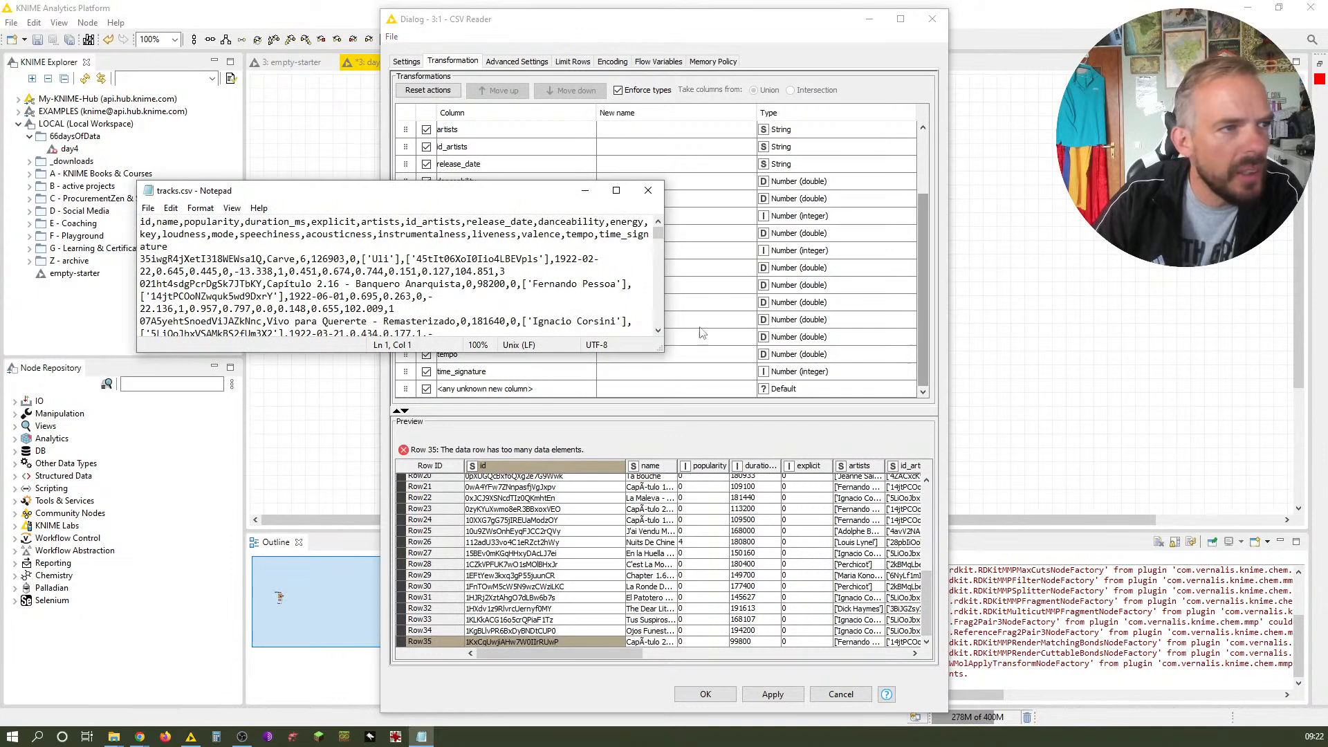
left_click(623, 196)
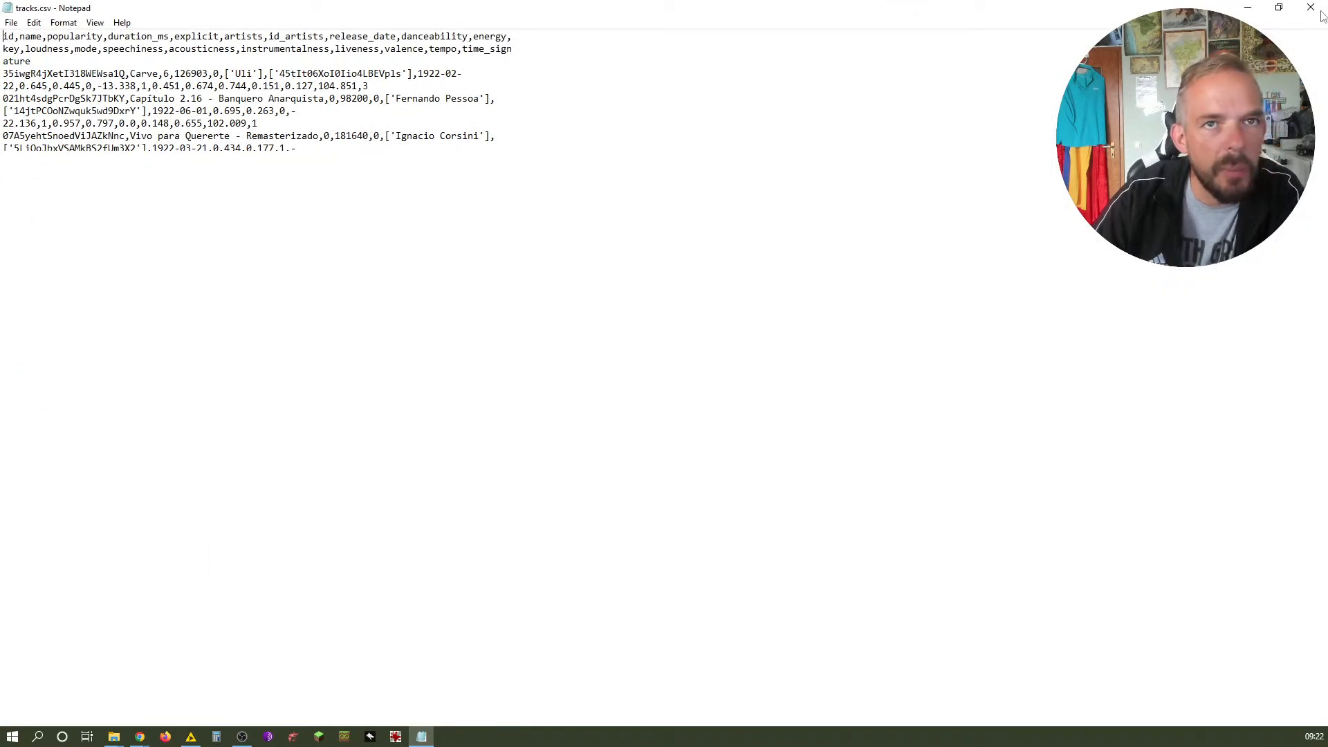
right_click(431, 737)
left_click(401, 709)
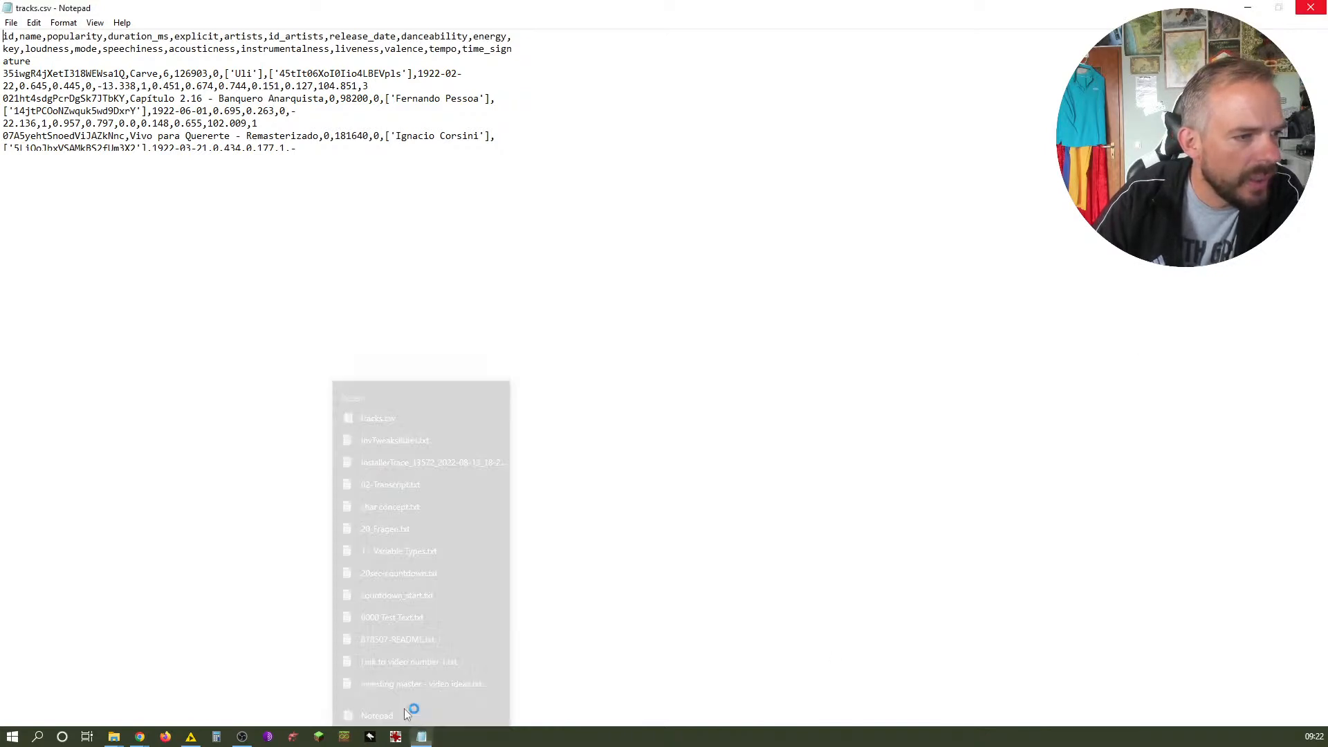
Start Excel and open its Browse file dialog
left_click(586, 408)
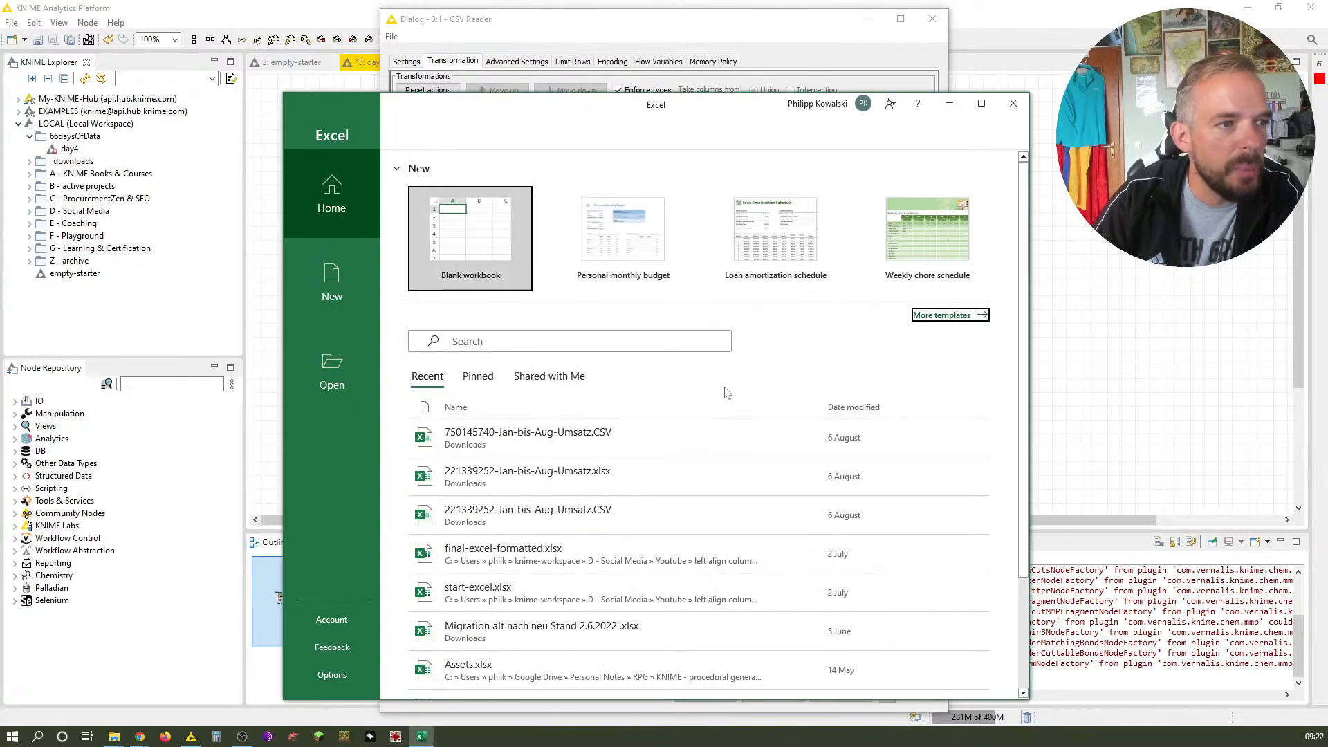
left_click(344, 385)
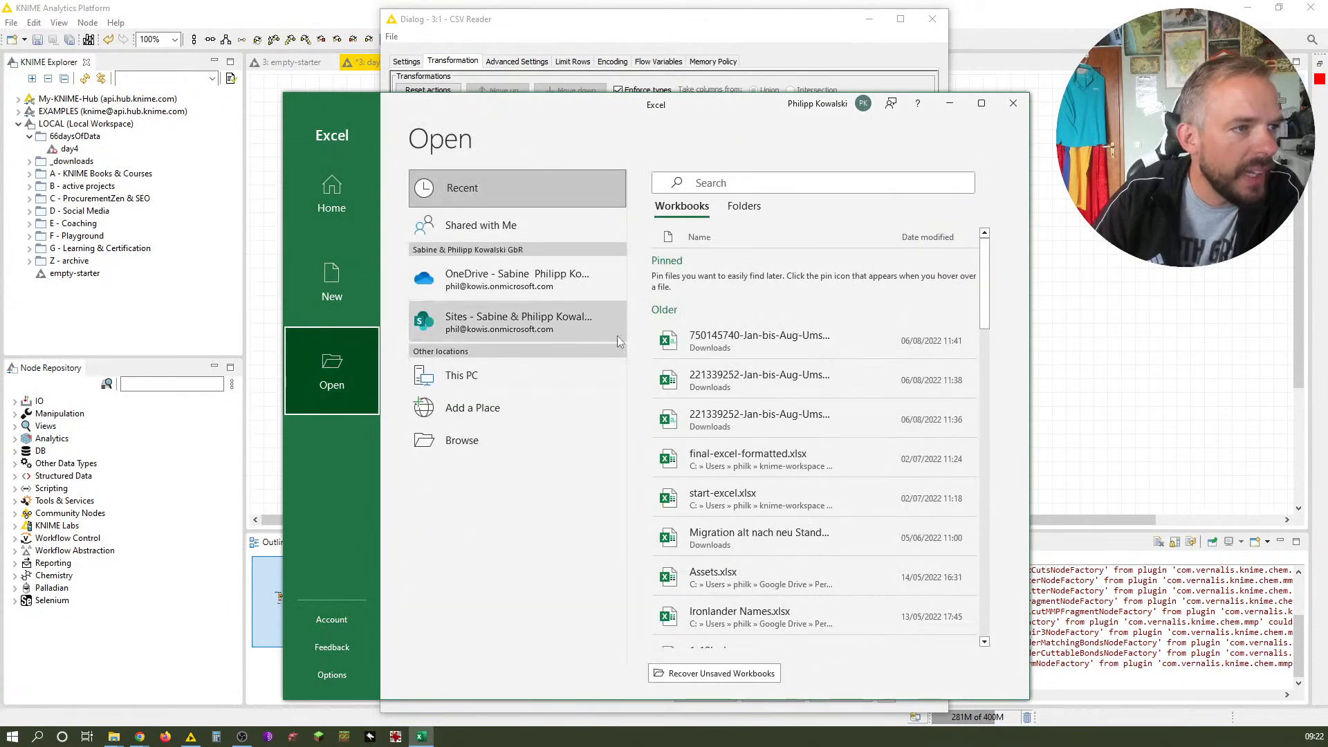
left_click(462, 440)
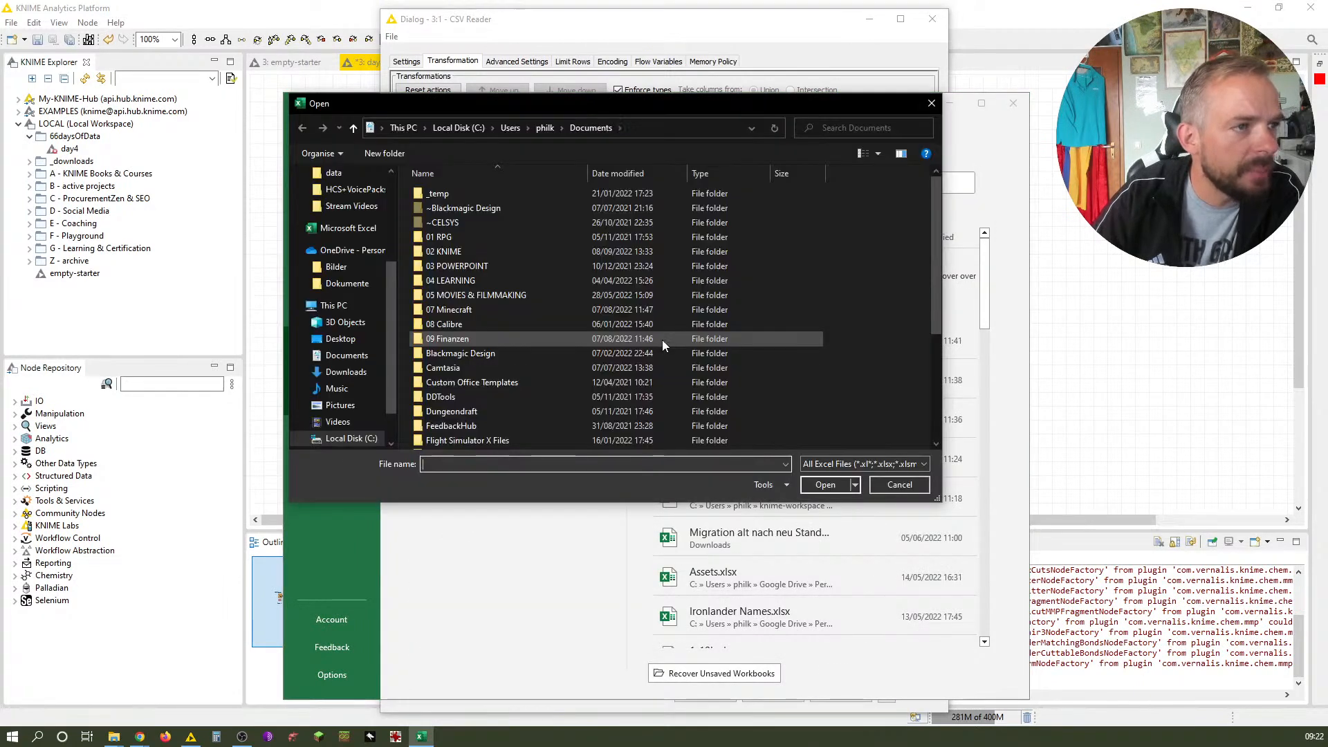
Navigate the Open dialog to the day4 data folder in the KNIME workspace by pasting its path
double_click(494, 251)
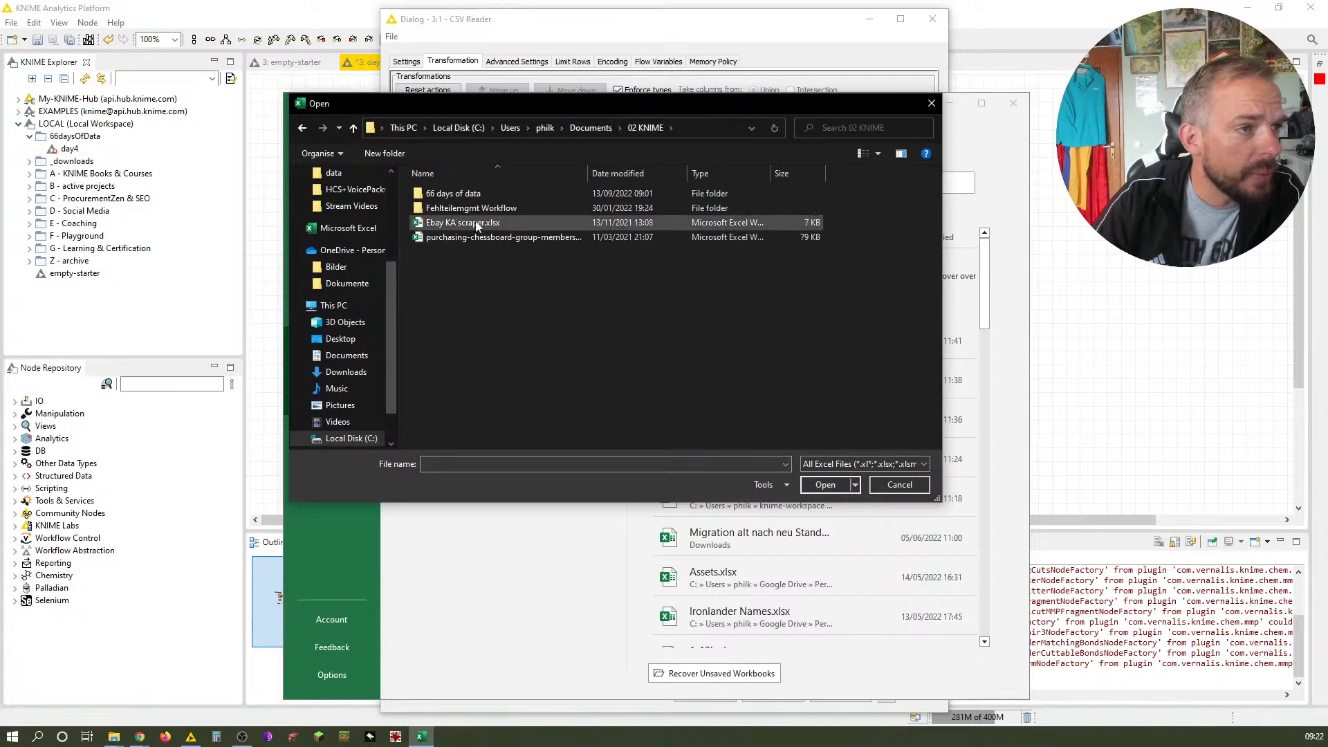
double_click(470, 194)
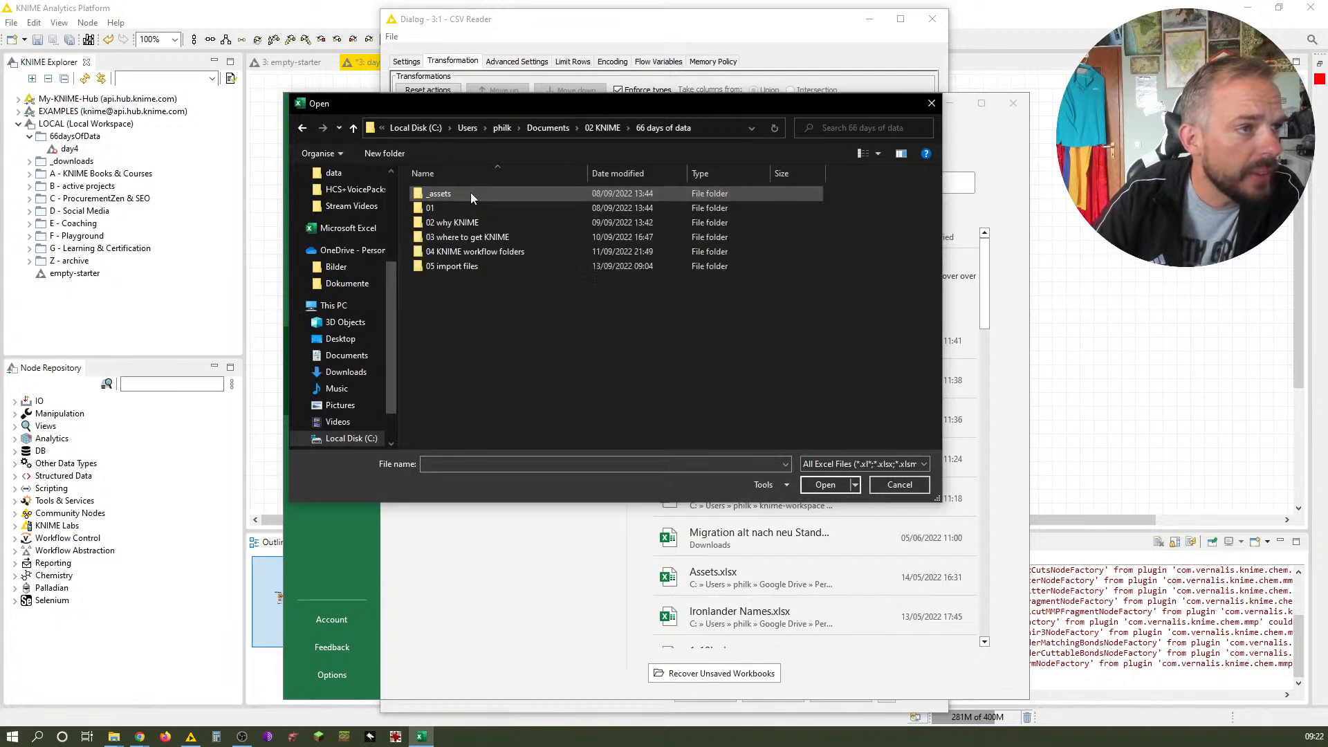
double_click(453, 265)
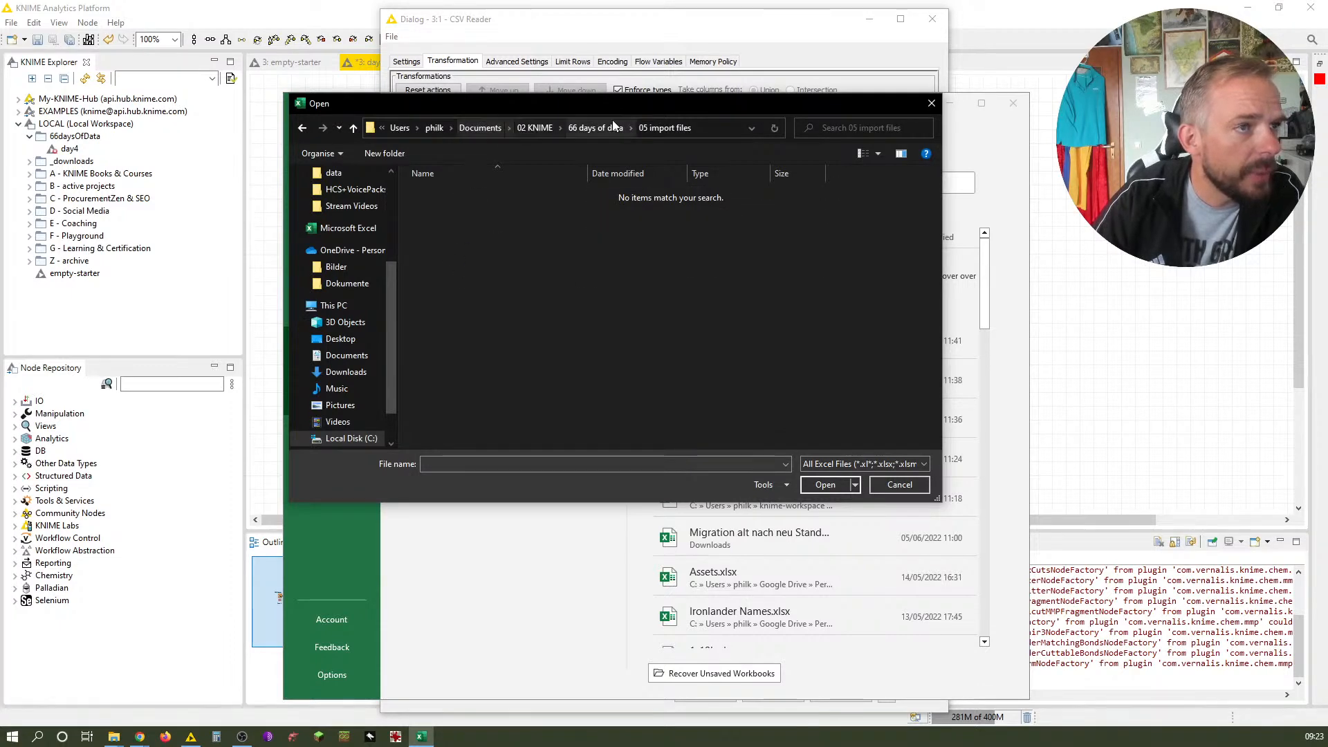
left_click(709, 128)
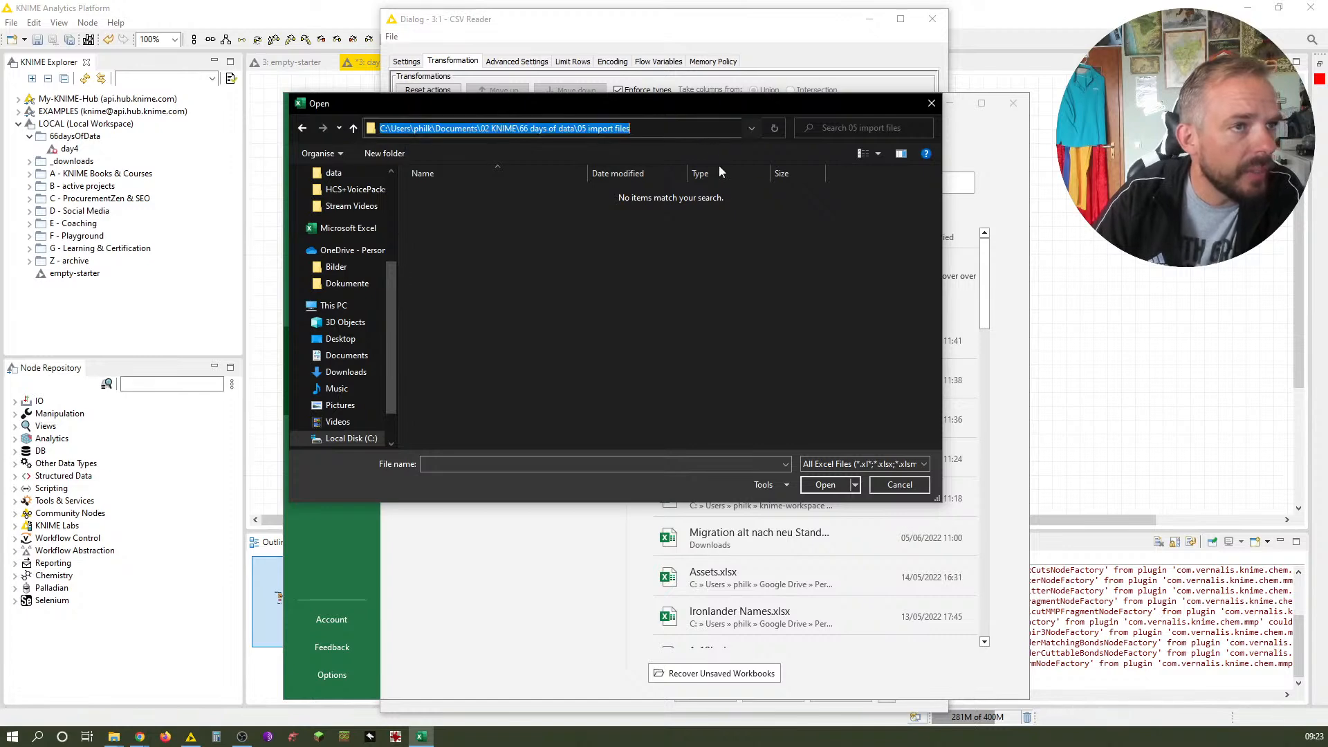
type("C:\\Users\\philk\\knime-workspace\\66daysOfData\\day4")
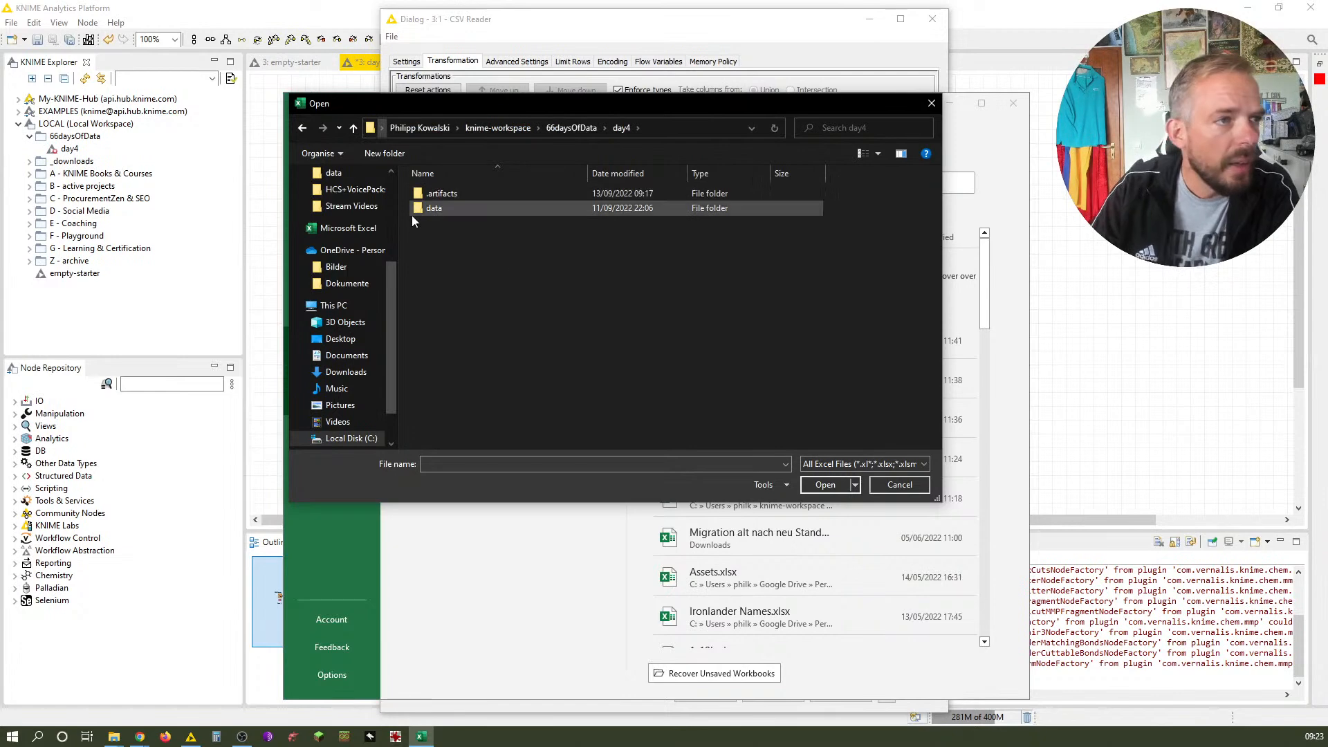
double_click(434, 208)
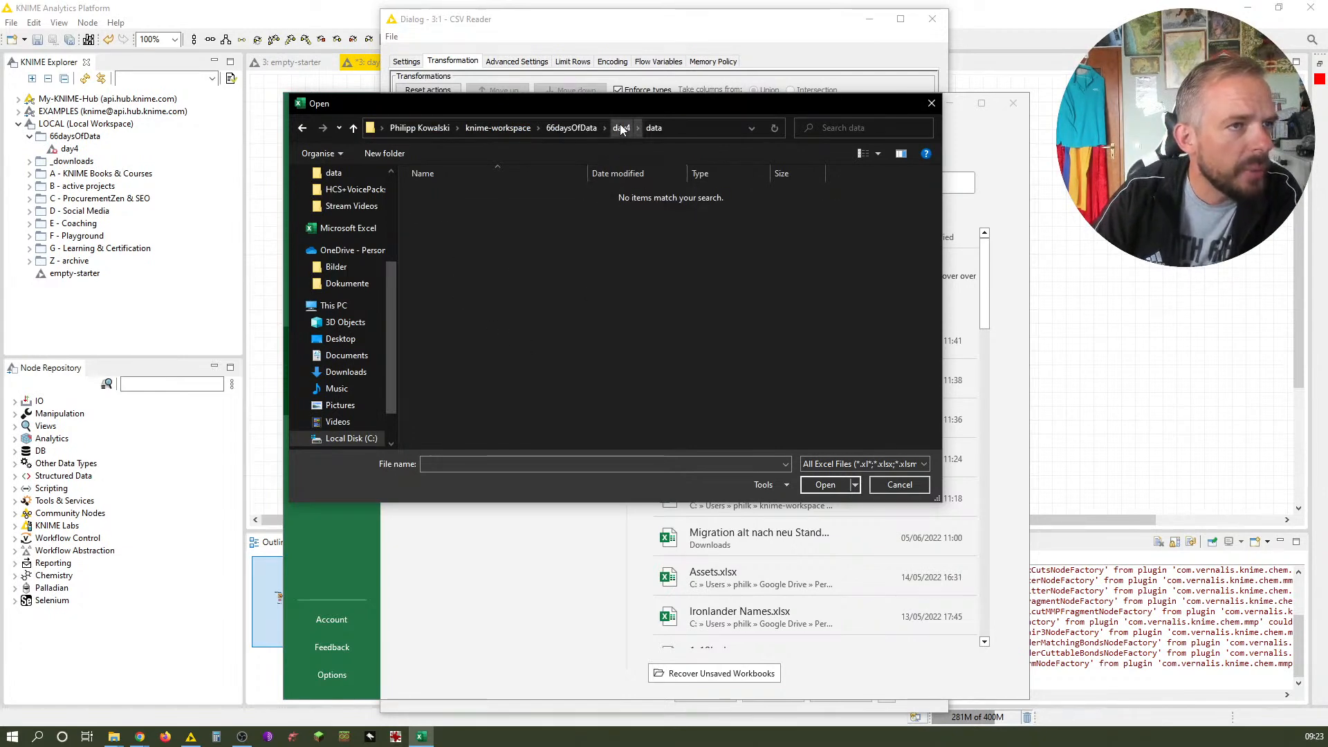
Show All Files, select tracks.csv and open it in Excel, returning to the CSV Reader dialog
left_click(847, 462)
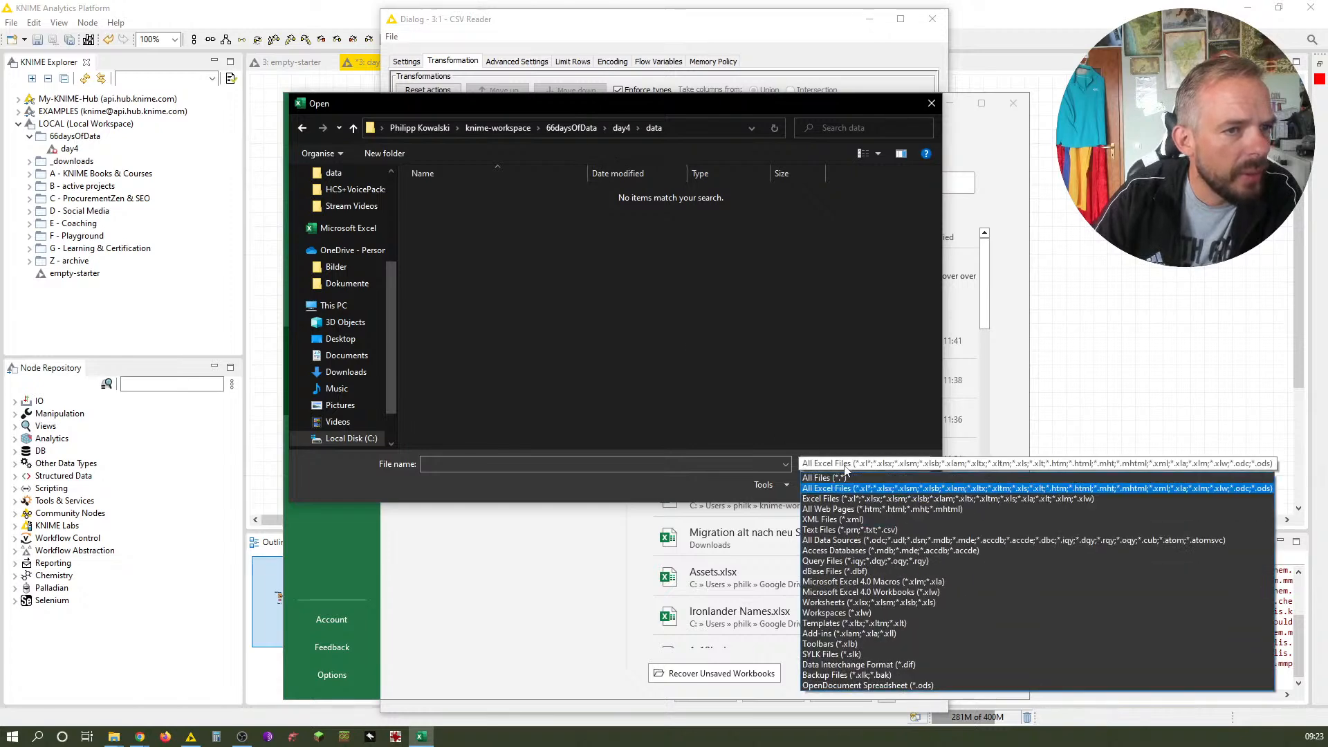
left_click(844, 461)
left_click(442, 224)
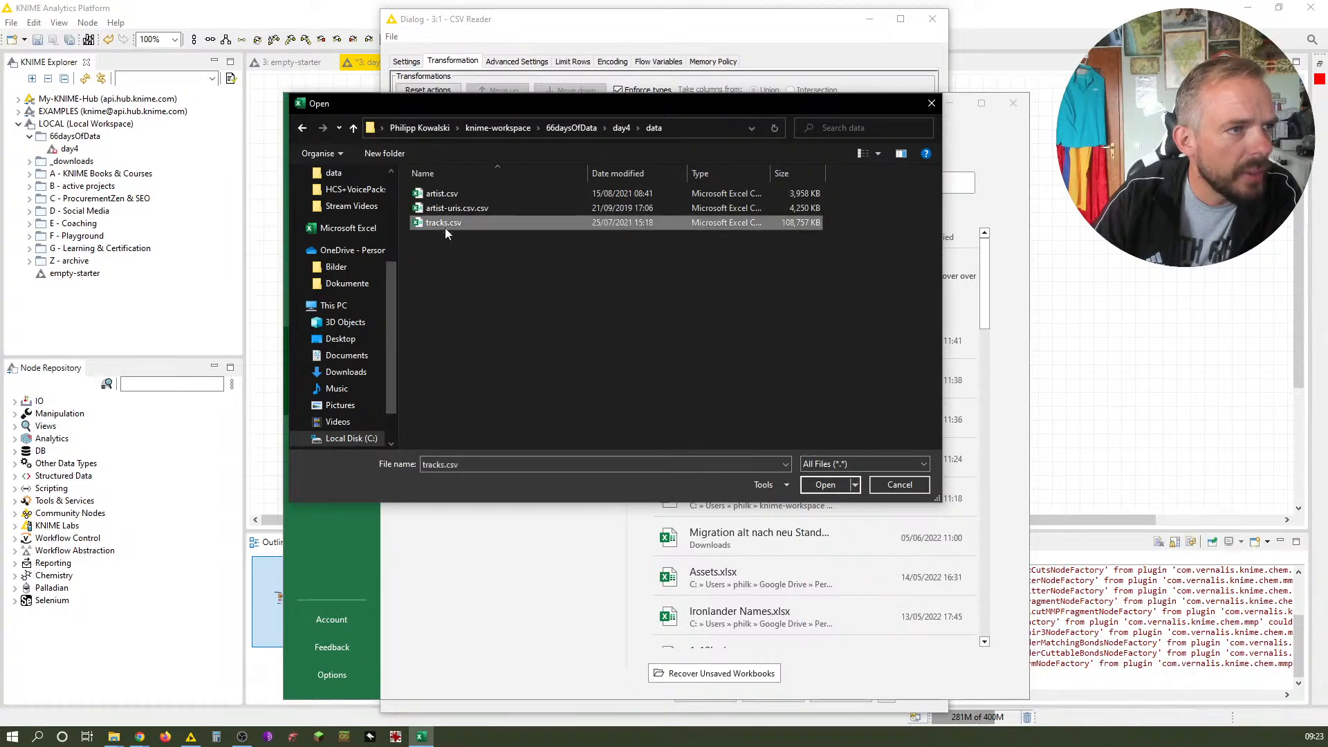
left_click(825, 484)
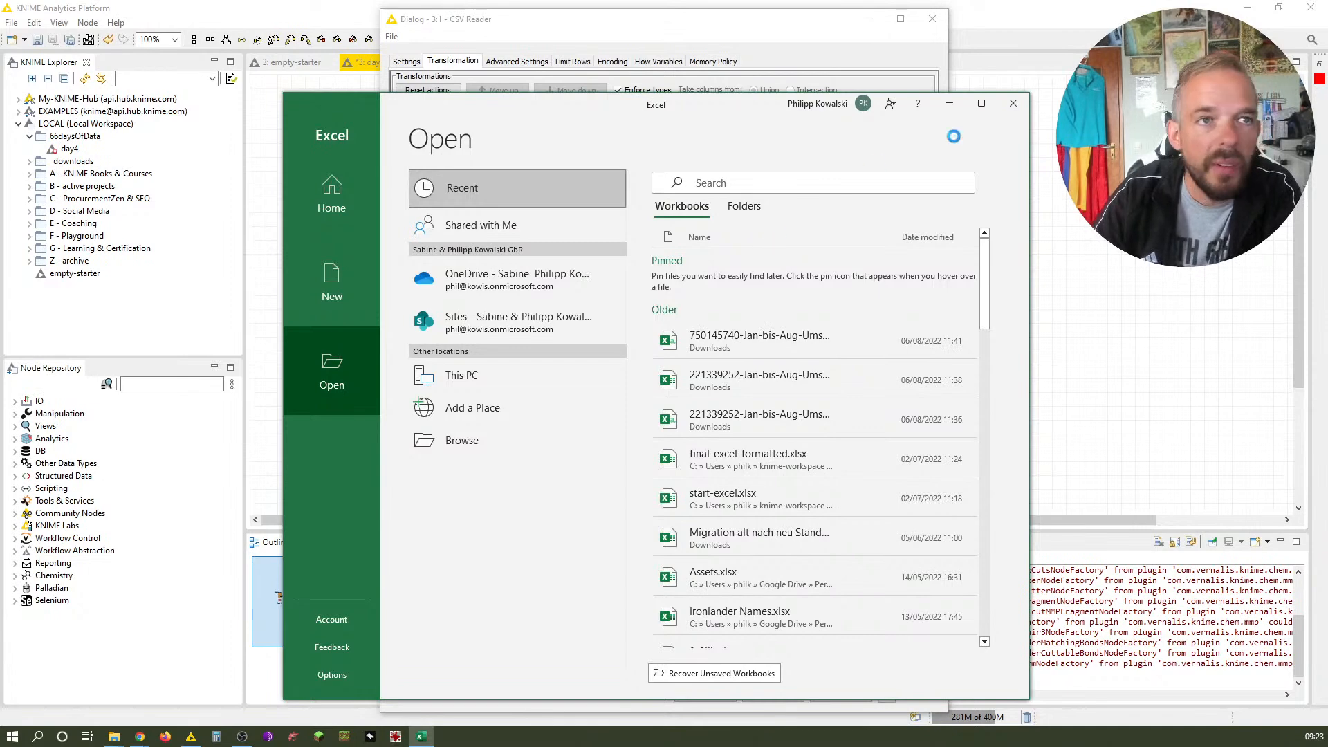
left_click(696, 29)
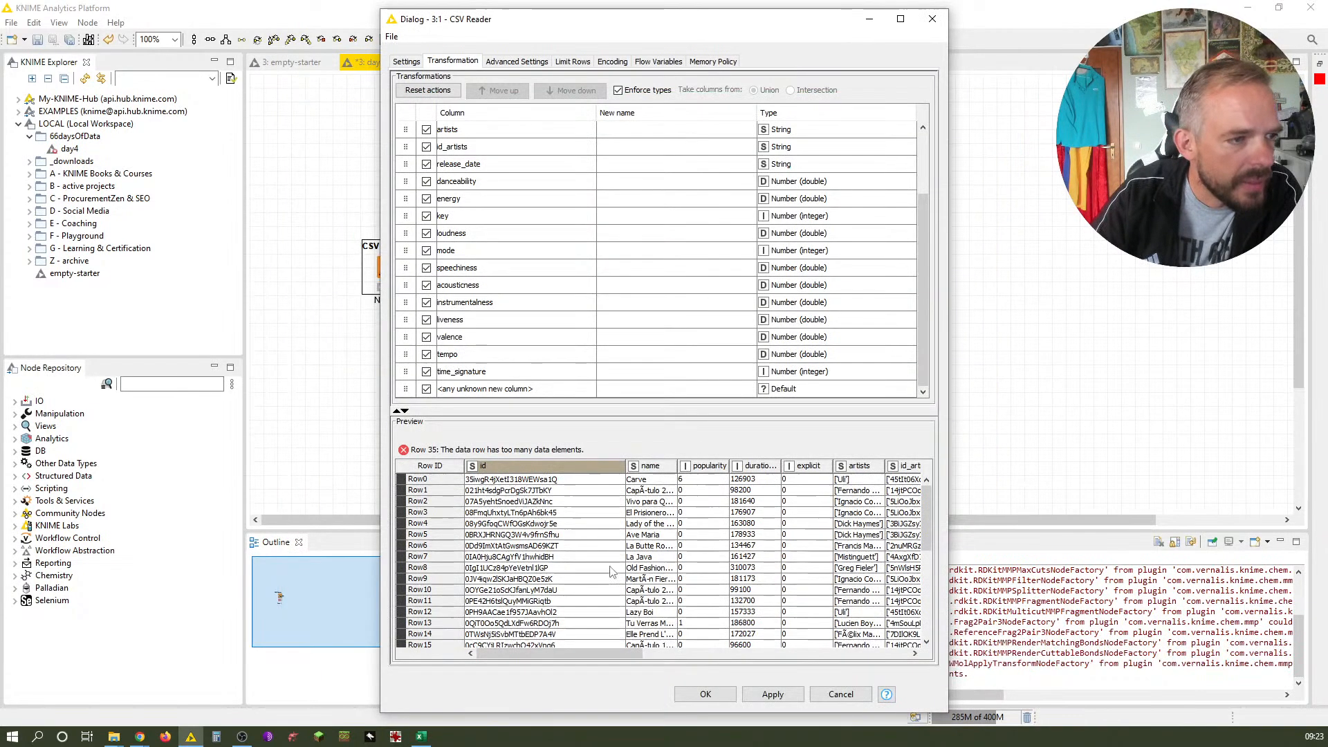
Scroll the CSV Reader preview to Row35, reset the transformation actions and return to the Settings tab
scroll(613, 578, "down", 7)
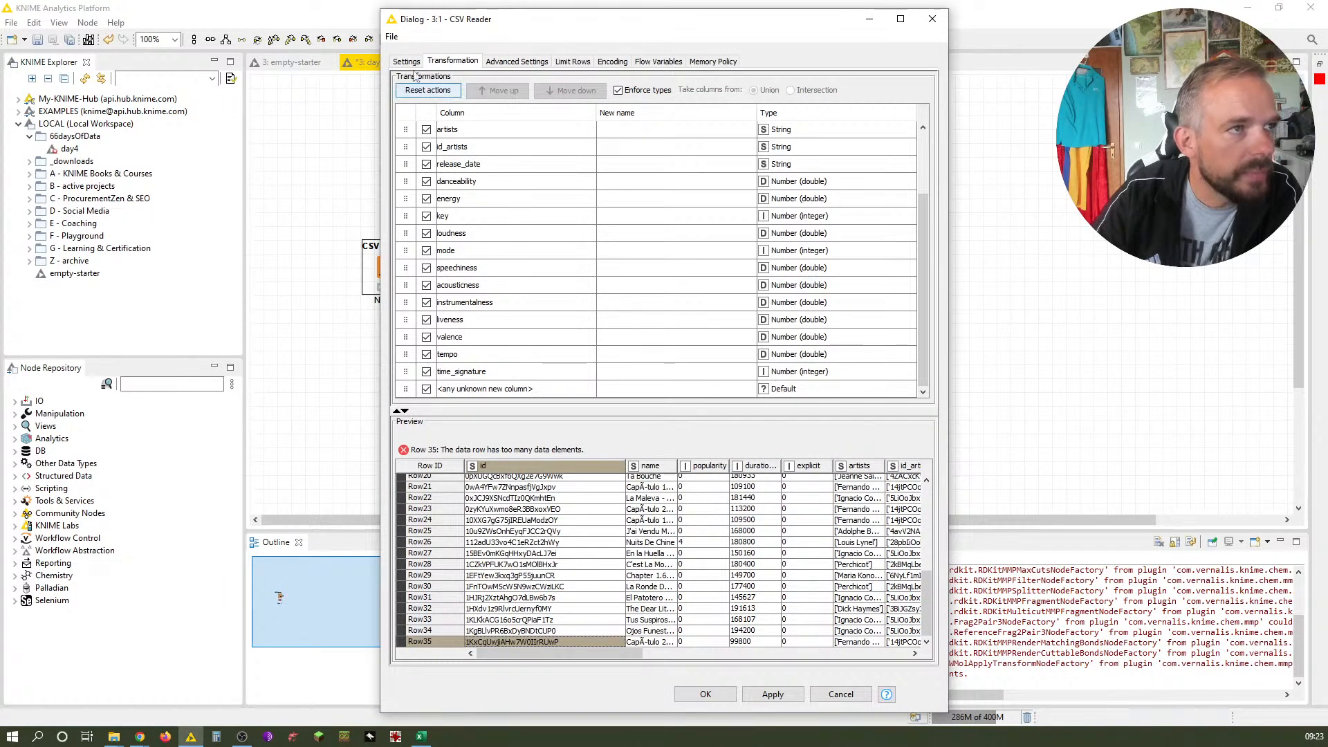
left_click(430, 90)
left_click(407, 61)
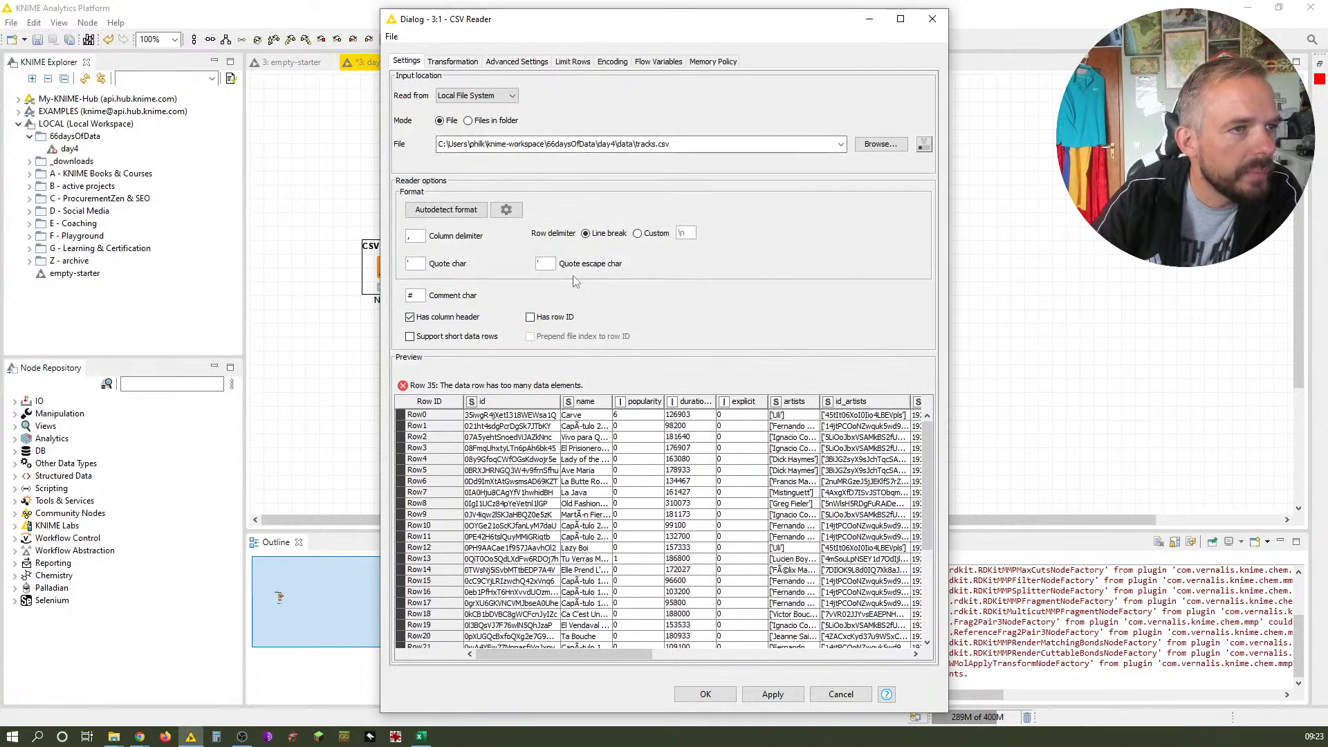
Switch to the tracks.csv workbook in Excel, widen the id column, maximize the window and select row 36
left_click(420, 736)
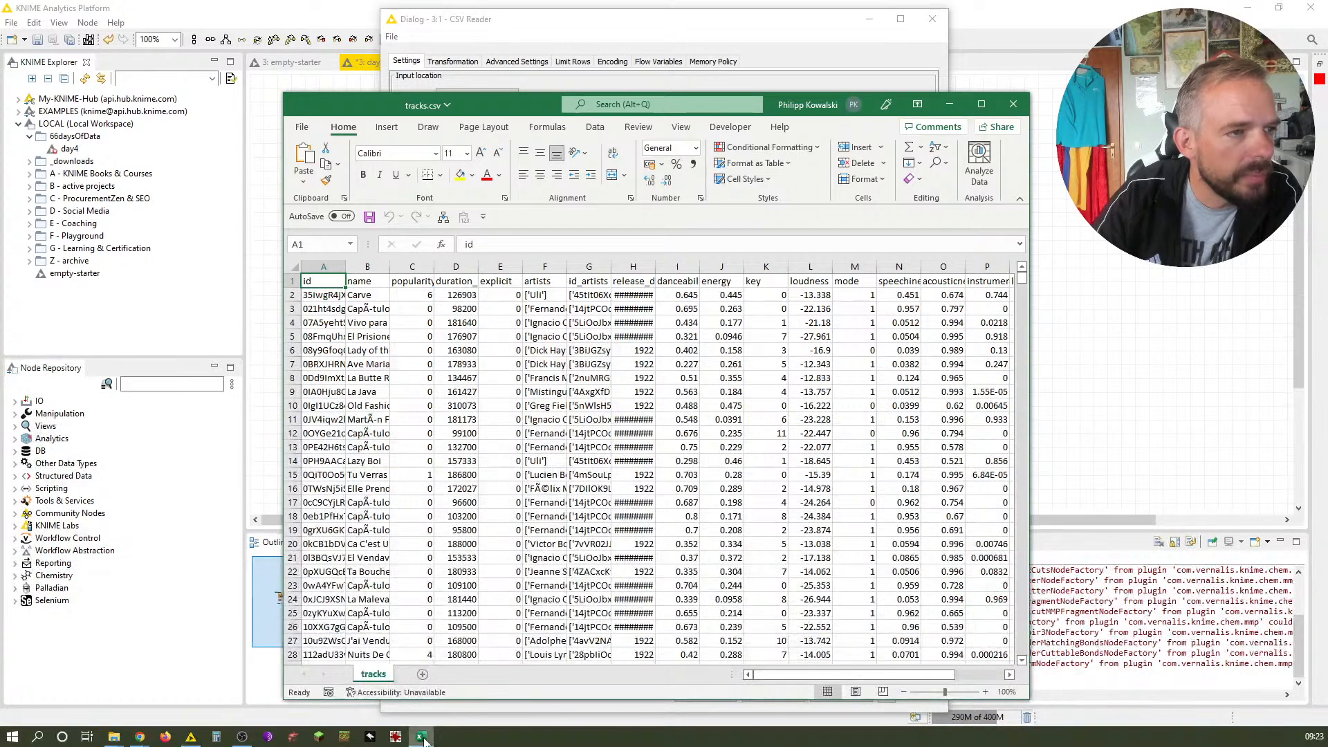
left_click_drag(345, 265, 393, 266)
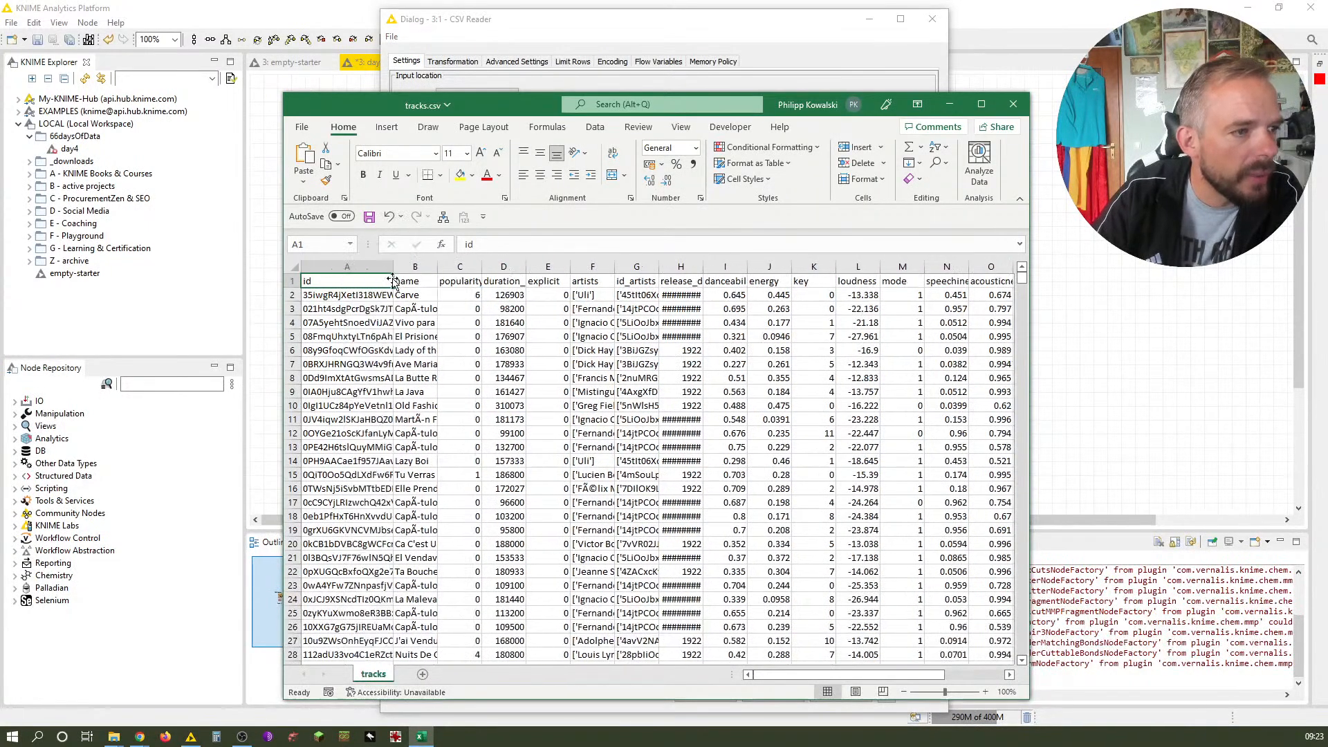
left_click(980, 104)
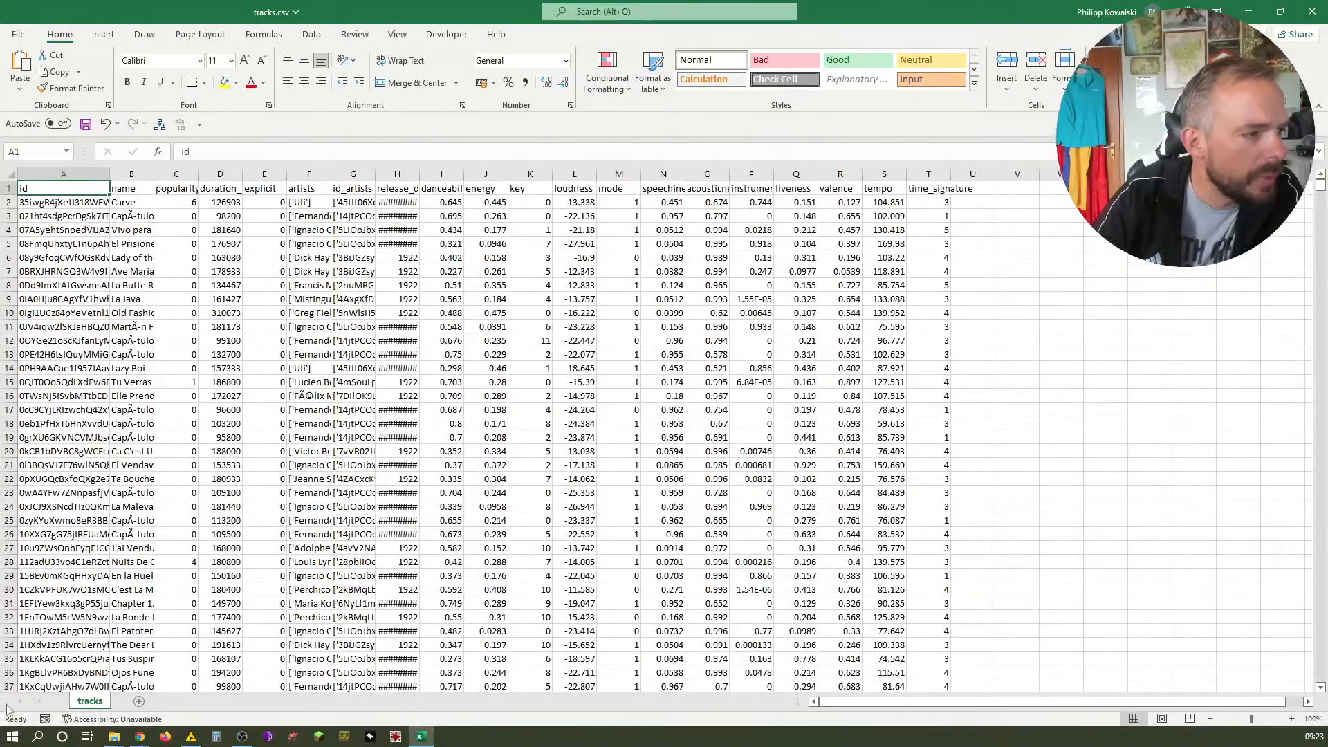
left_click(8, 561)
left_click(8, 673)
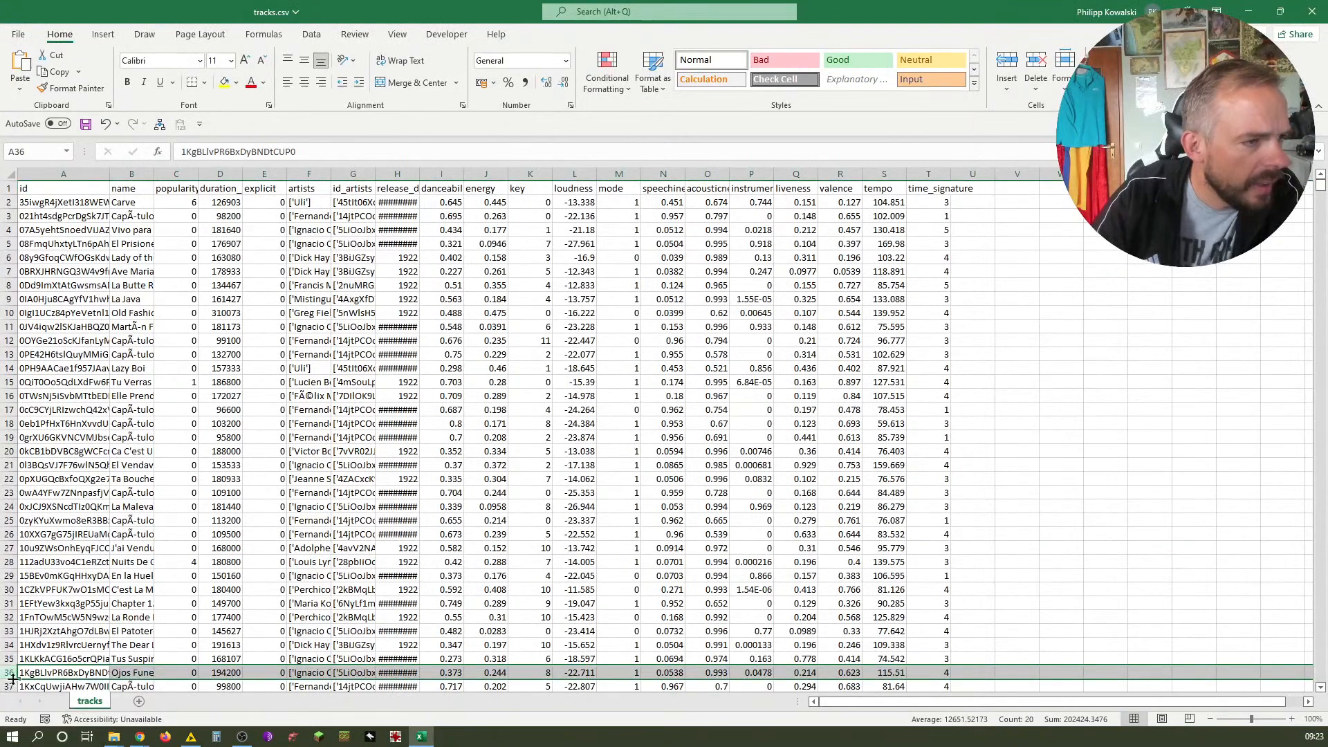
Return to the CSV Reader preview, scroll to Row35 and widen the artists column to inspect its values
left_click(193, 737)
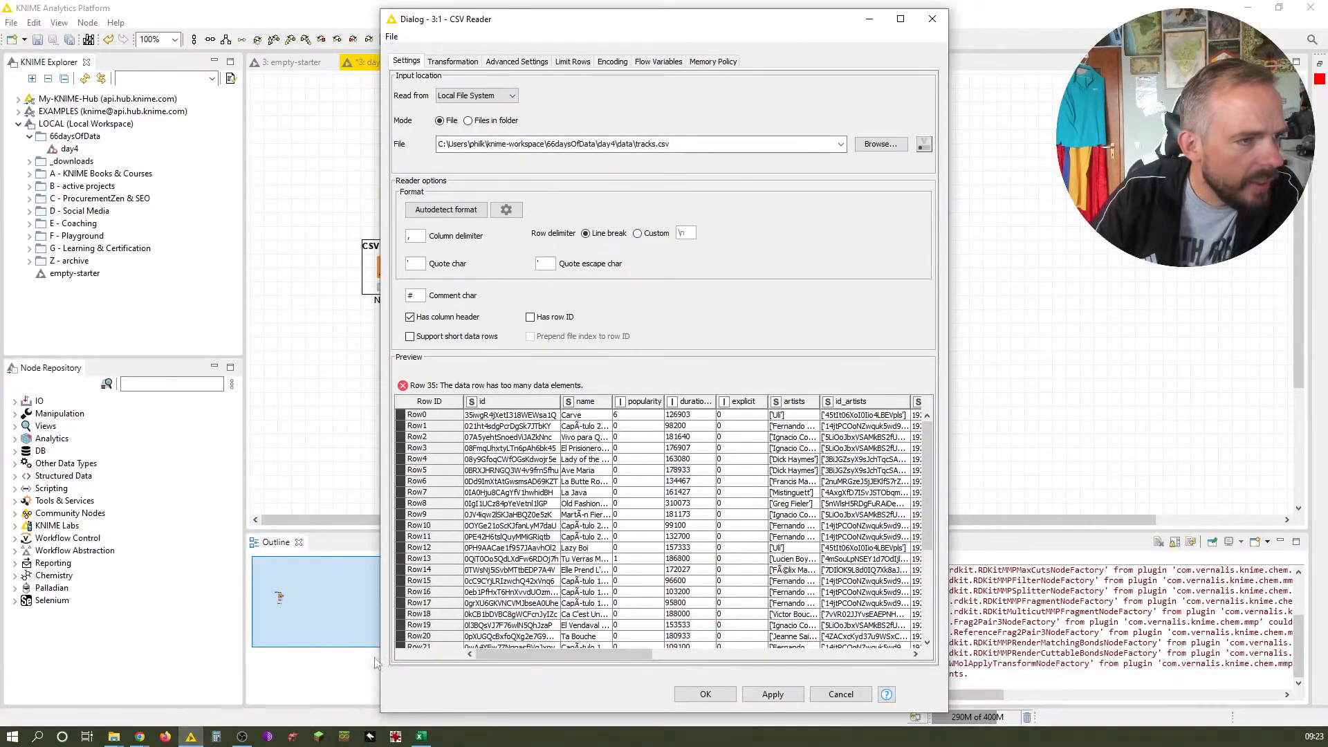
scroll(510, 583, "down", 5)
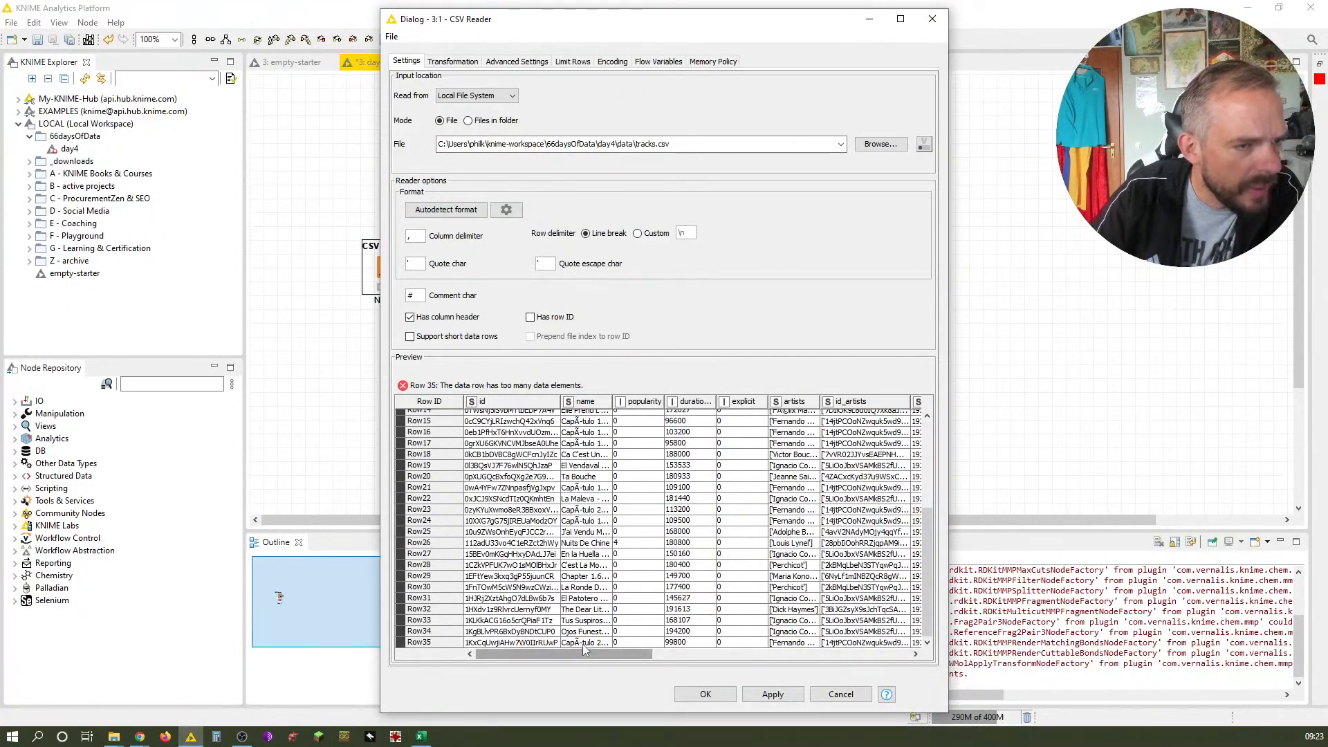
left_click(794, 642)
double_click(817, 402)
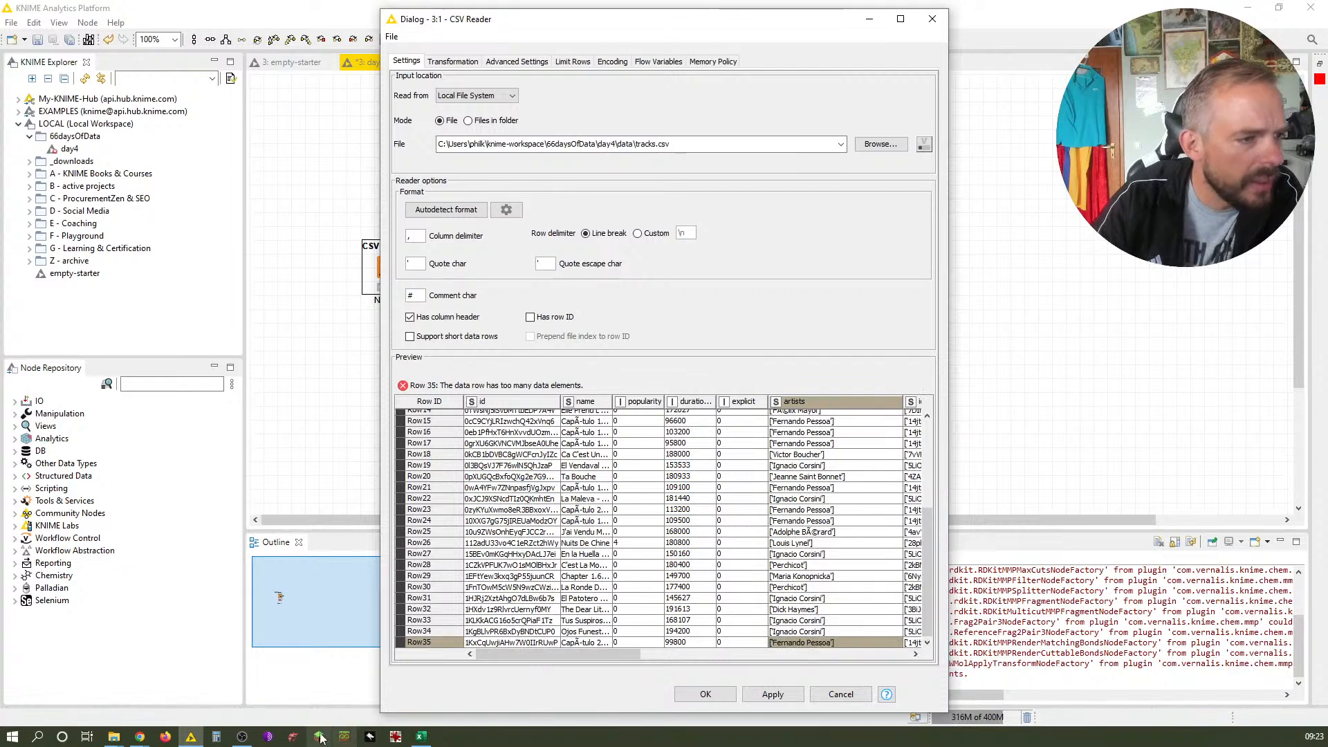
In Excel, select row 37 and widen the id, name, artists and id_artists columns to read their full contents
left_click(420, 736)
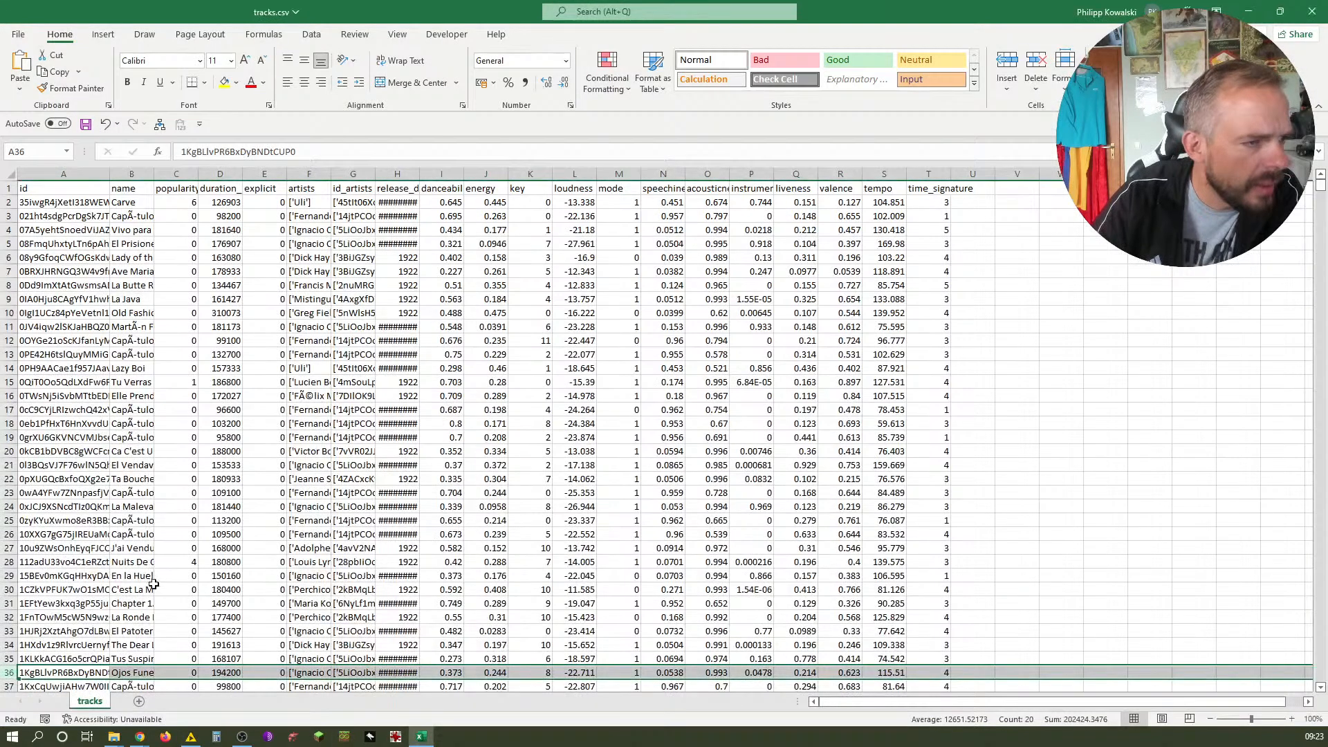
left_click(22, 687)
scroll(207, 496, "down", 2)
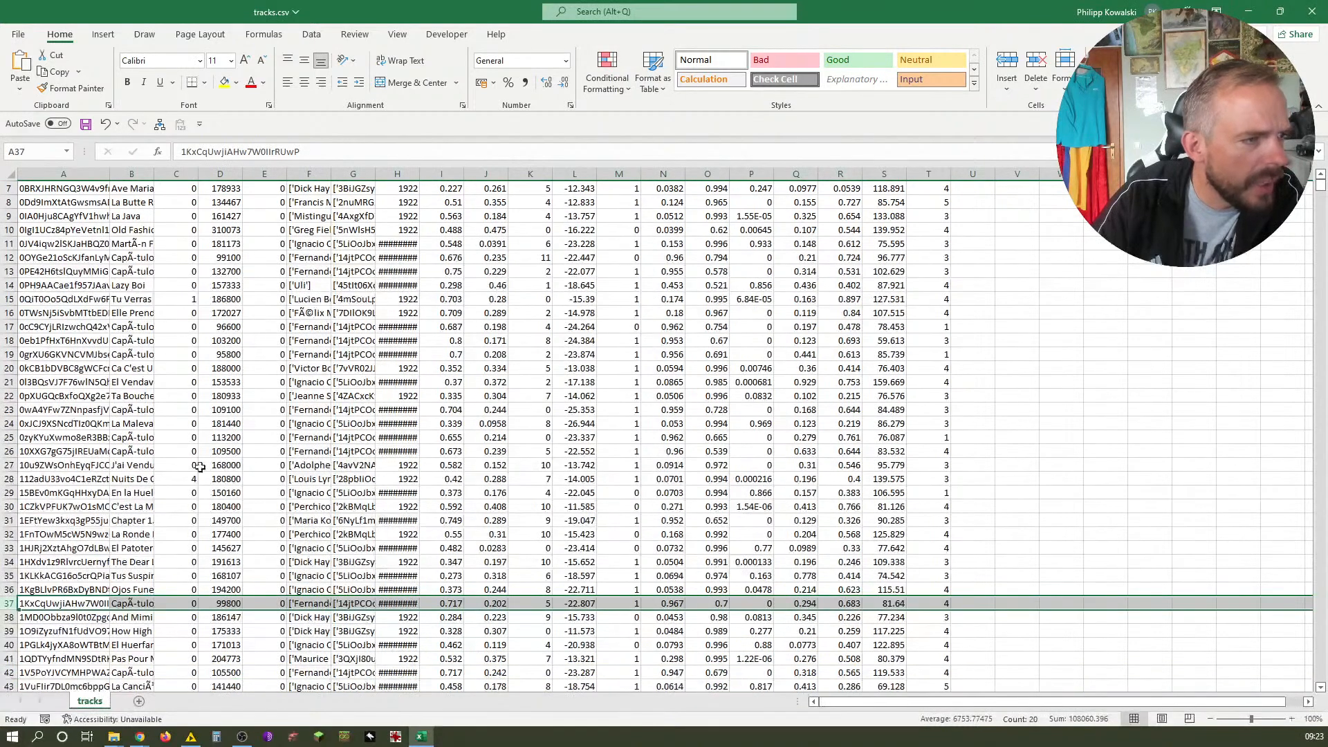
double_click(109, 173)
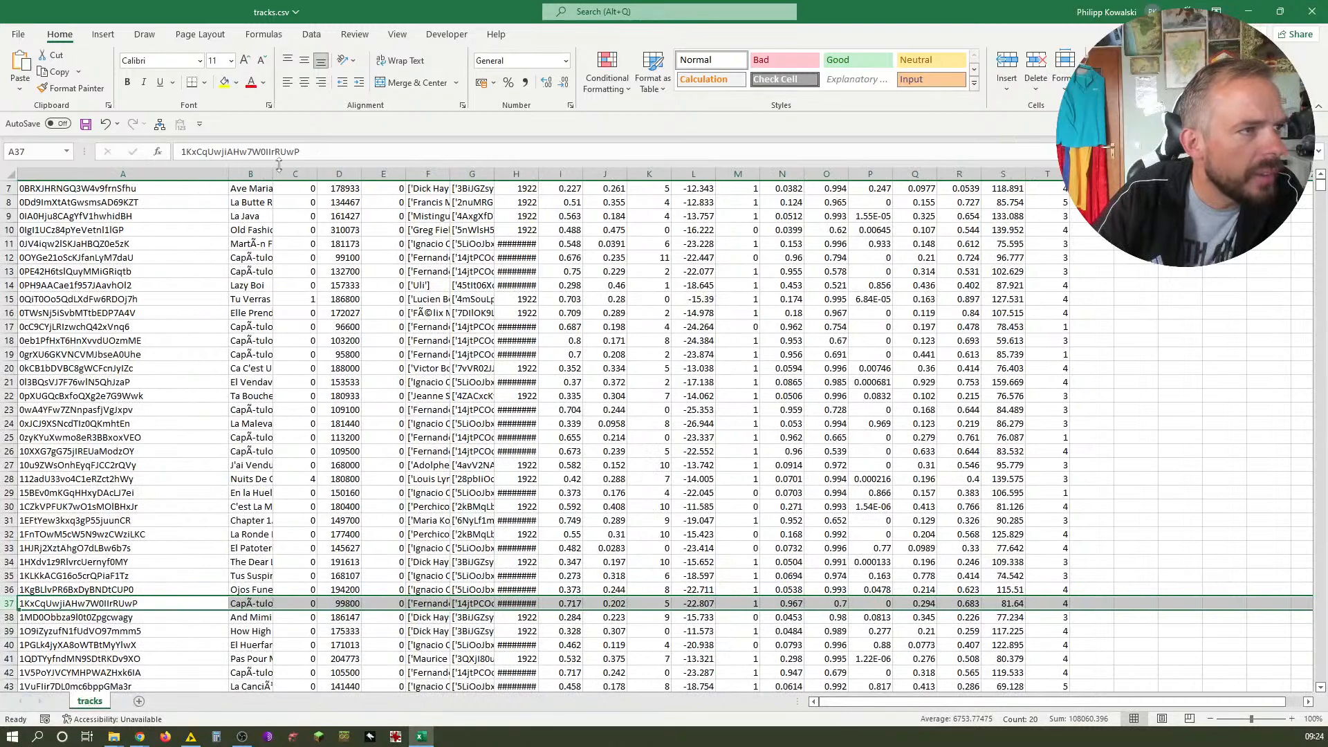
left_click_drag(273, 174, 435, 174)
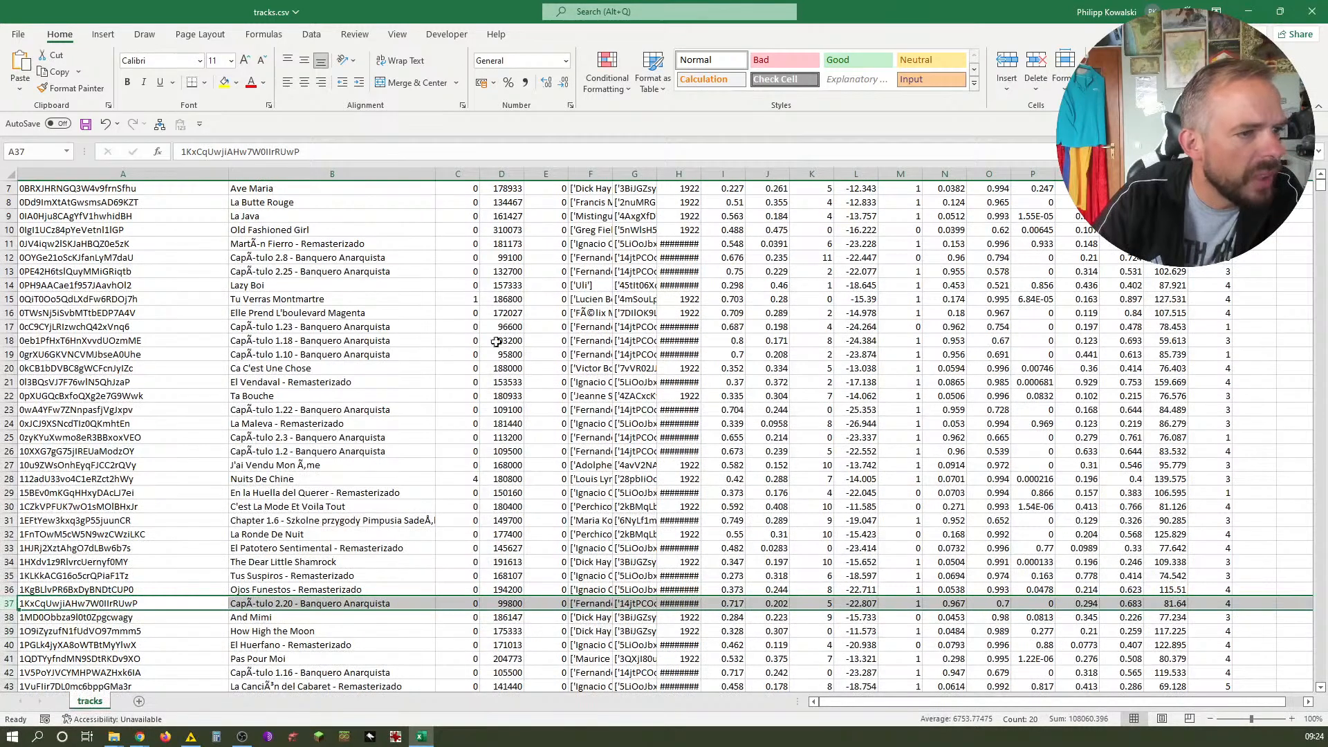
left_click_drag(615, 177, 712, 181)
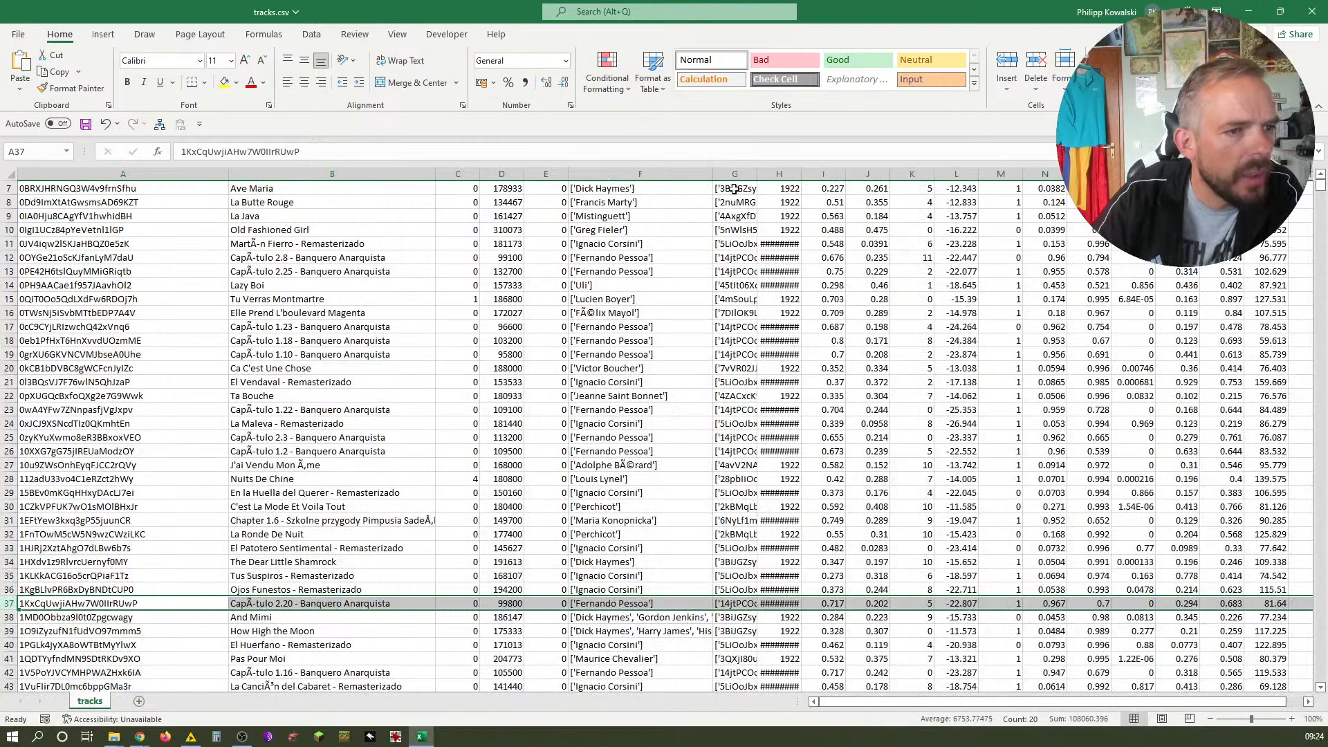
left_click_drag(752, 174, 836, 181)
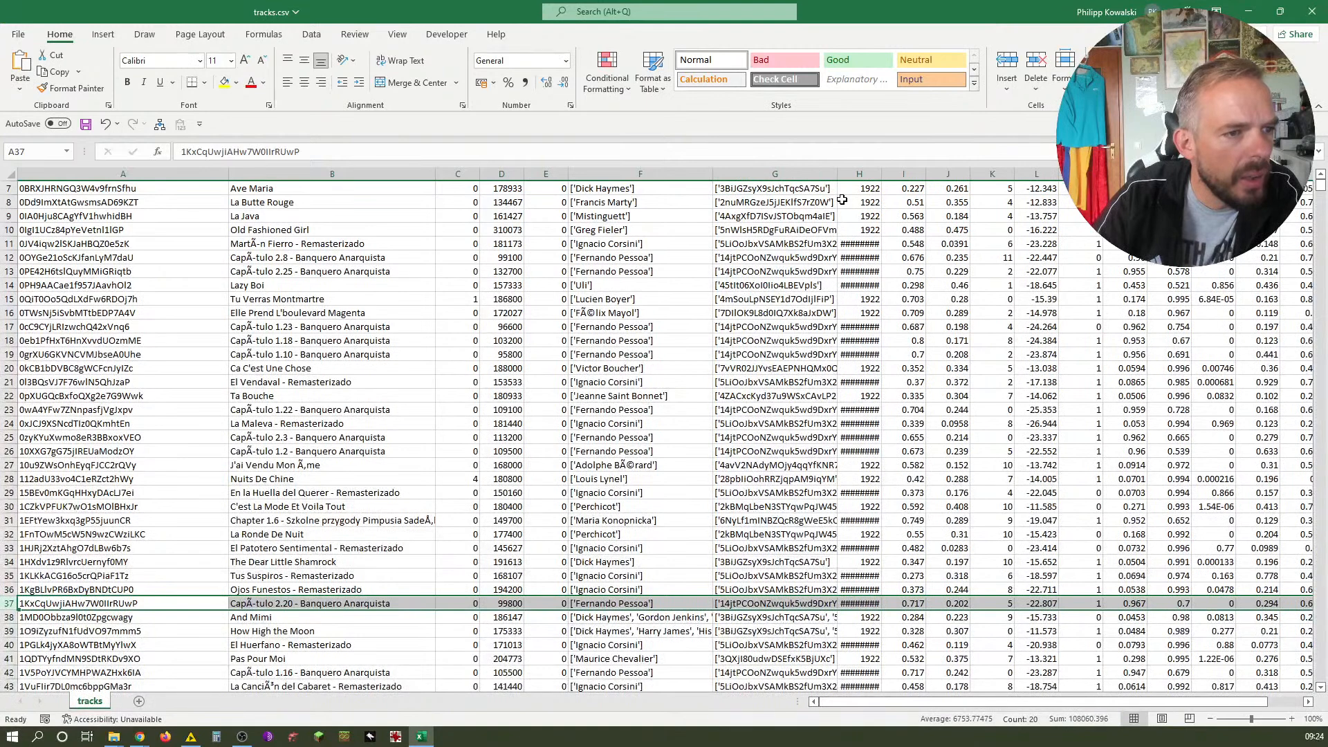
left_click_drag(713, 174, 856, 177)
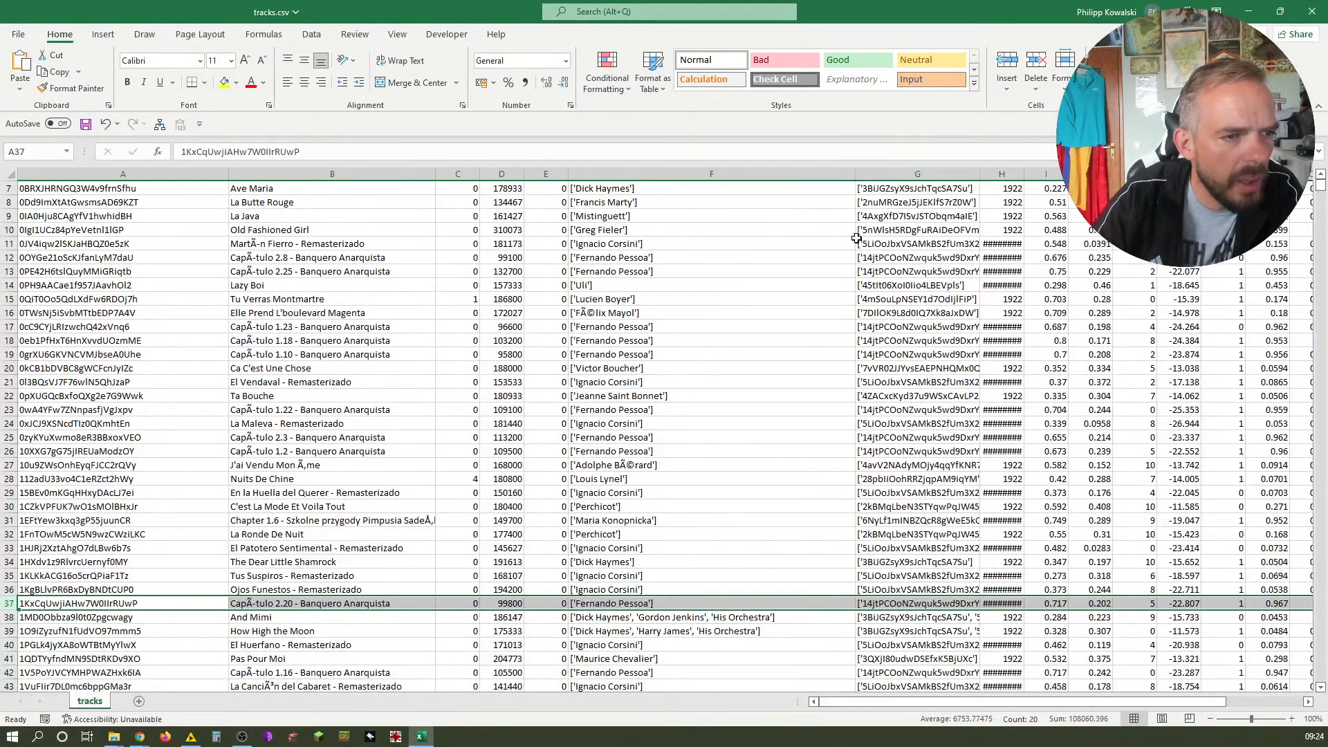
left_click_drag(979, 174, 1126, 174)
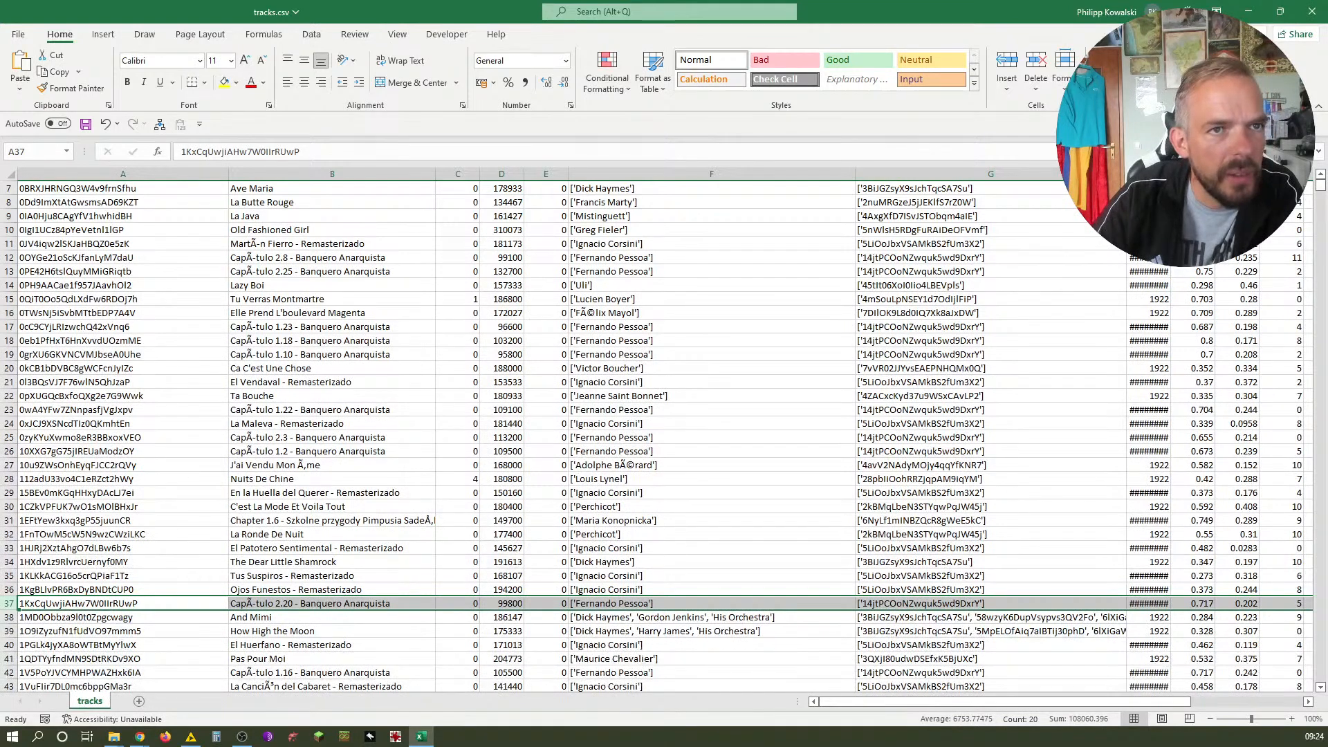
left_click_drag(1127, 175, 1265, 174)
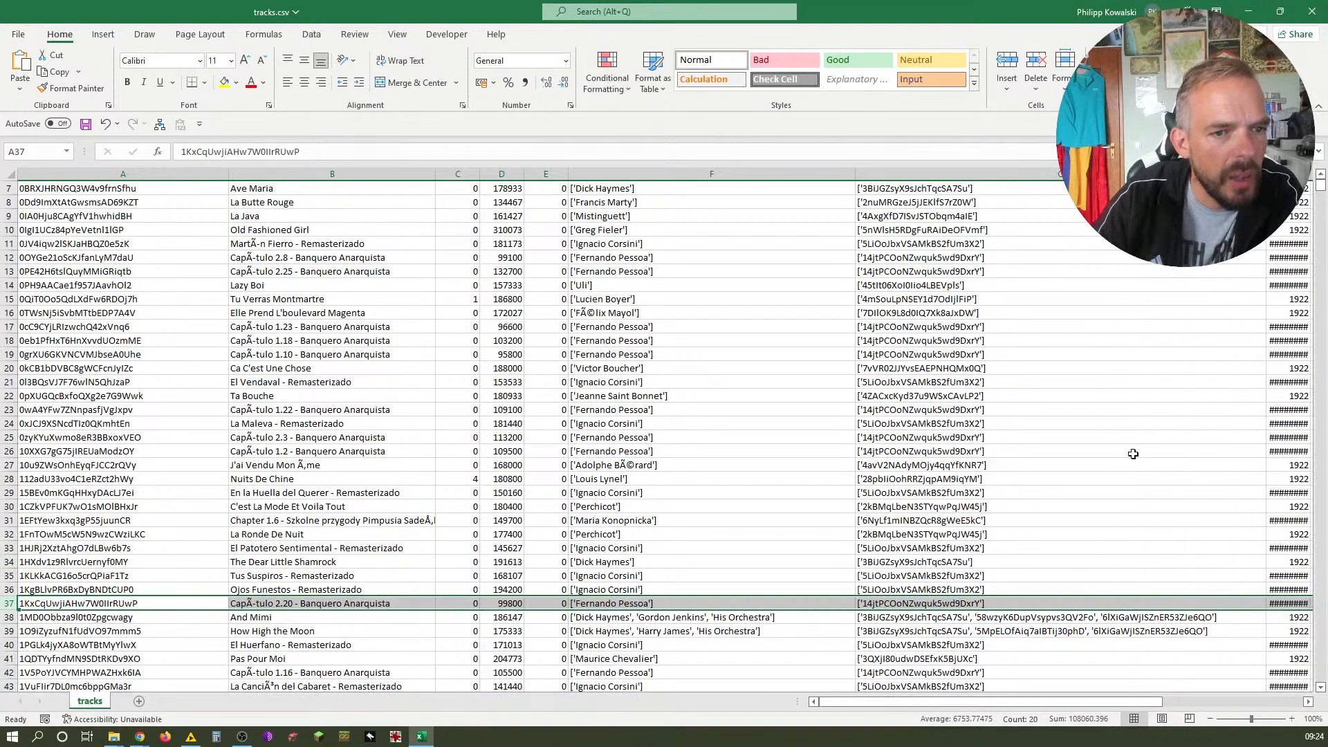
Examine the id_artists cell of row 39 and the columns to its right in the spreadsheet
left_click(1076, 631)
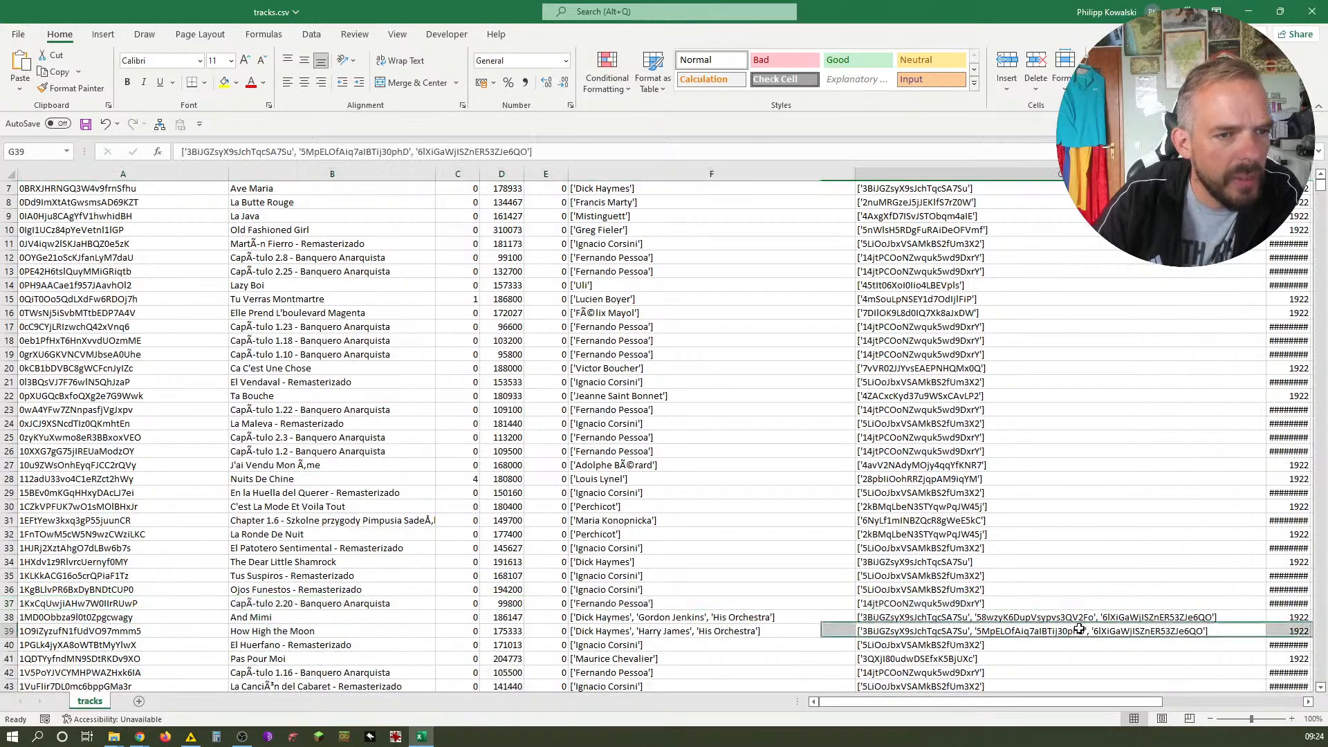
scroll(913, 298, "right", 6)
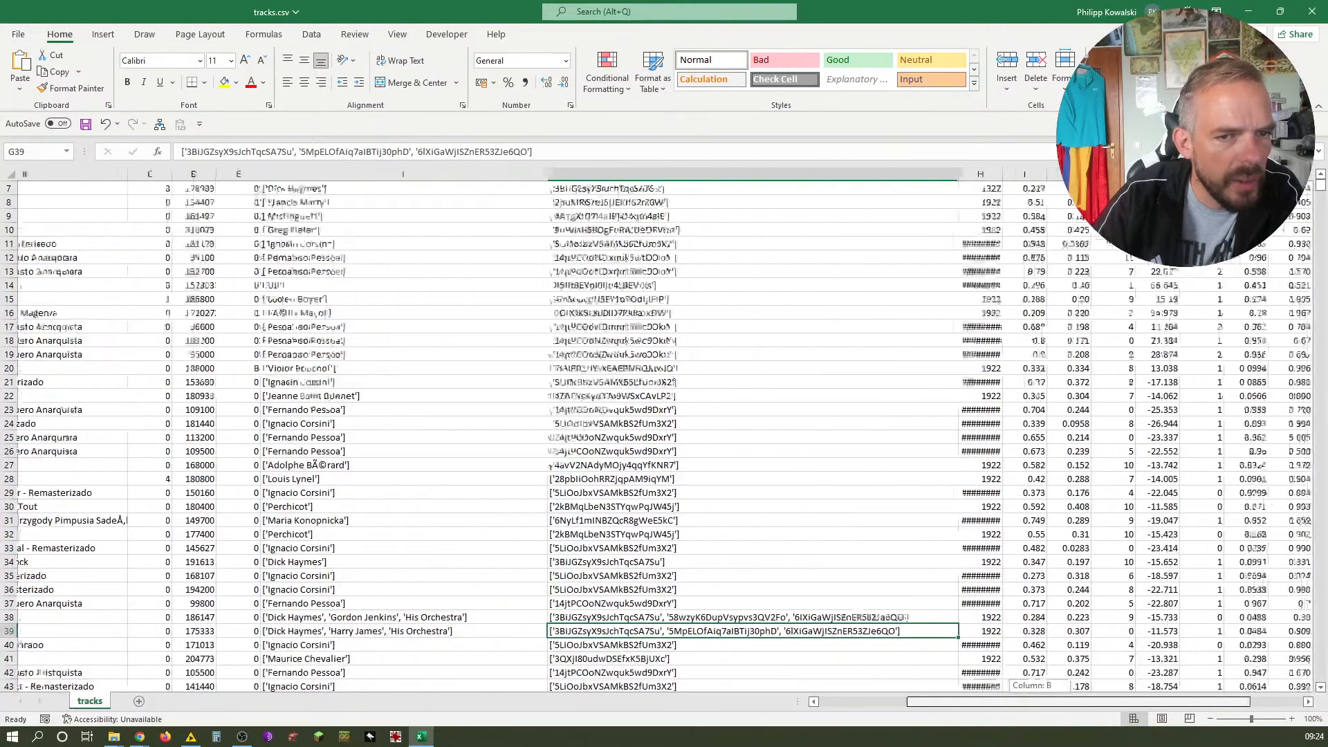
left_click_drag(813, 175, 876, 181)
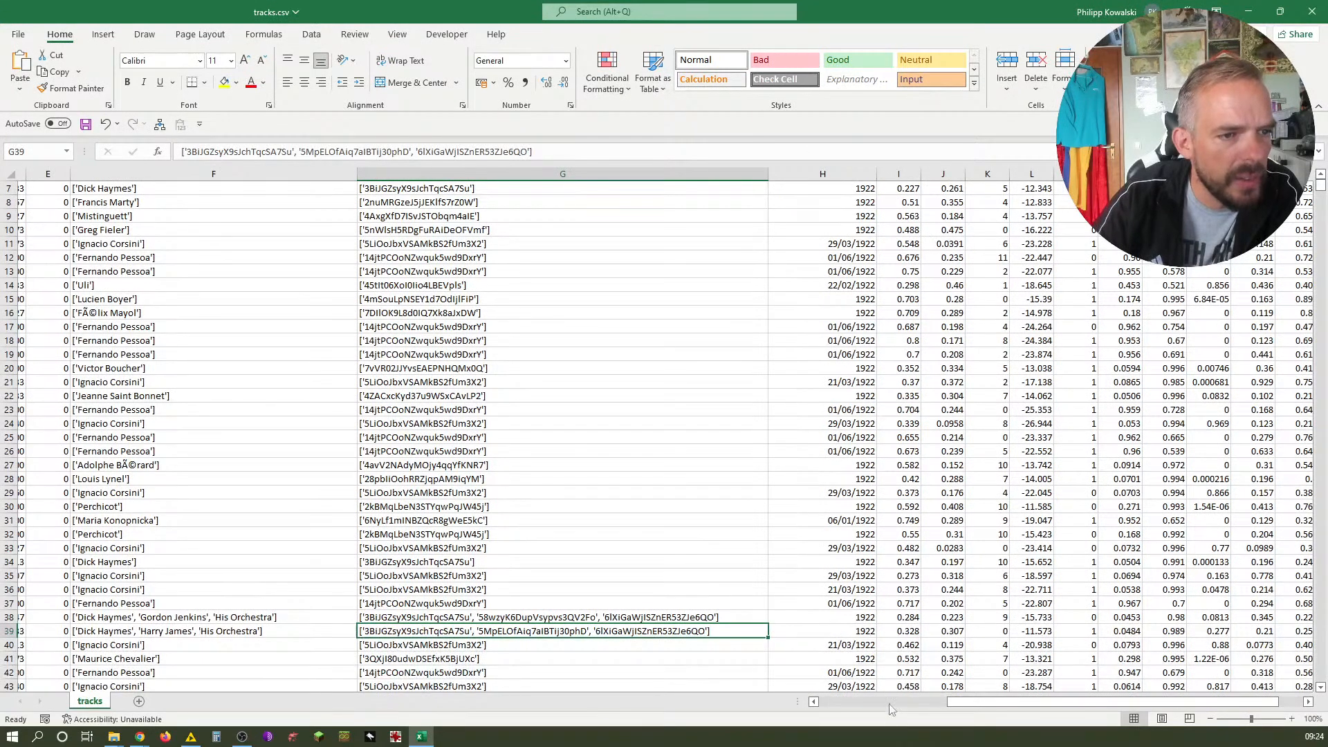
left_click_drag(979, 702, 747, 744)
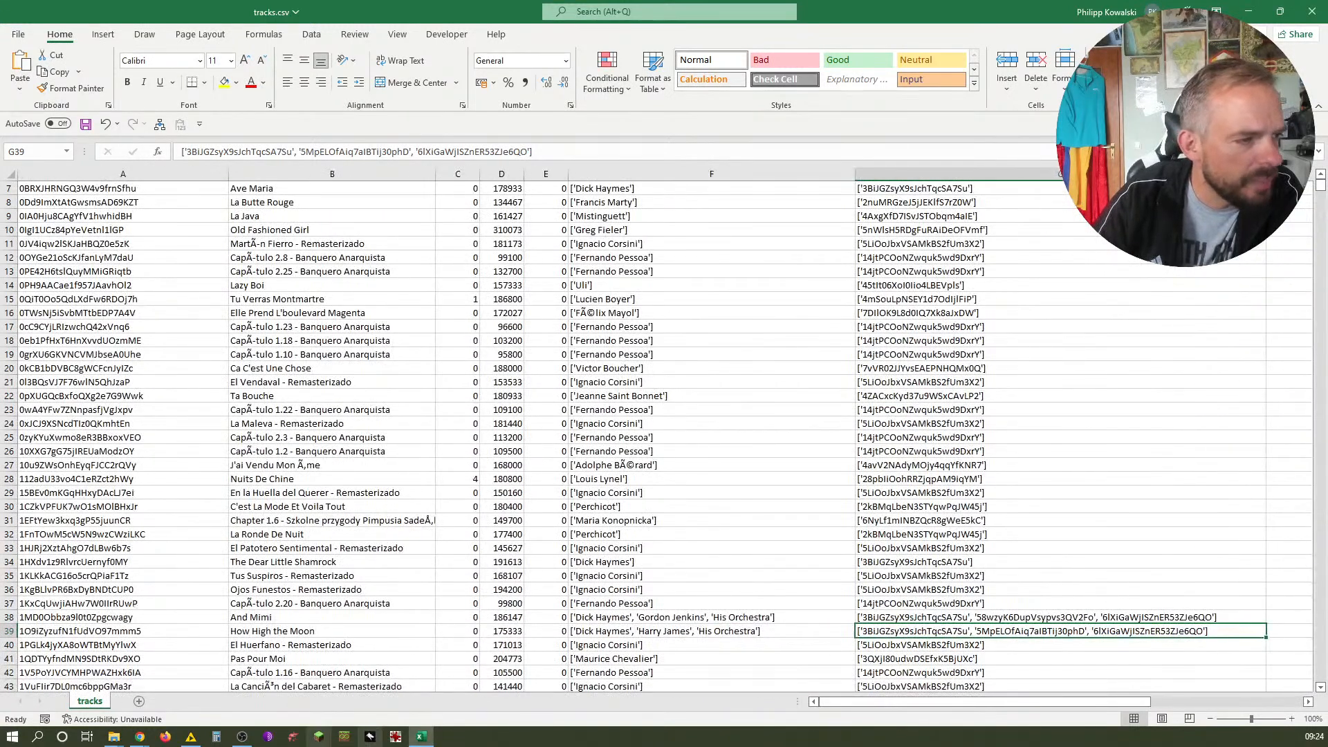
Go back to the CSV Reader dialog and cancel it without applying changes
left_click(191, 736)
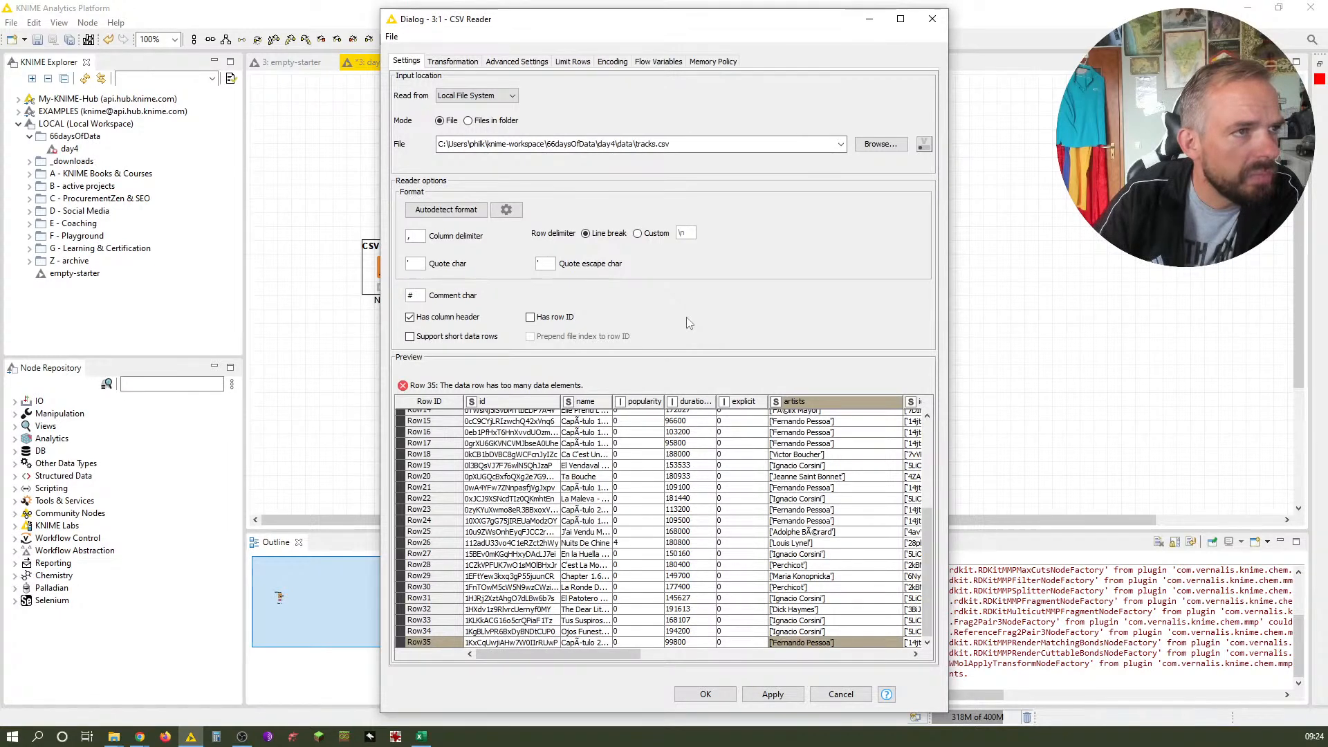
left_click(474, 62)
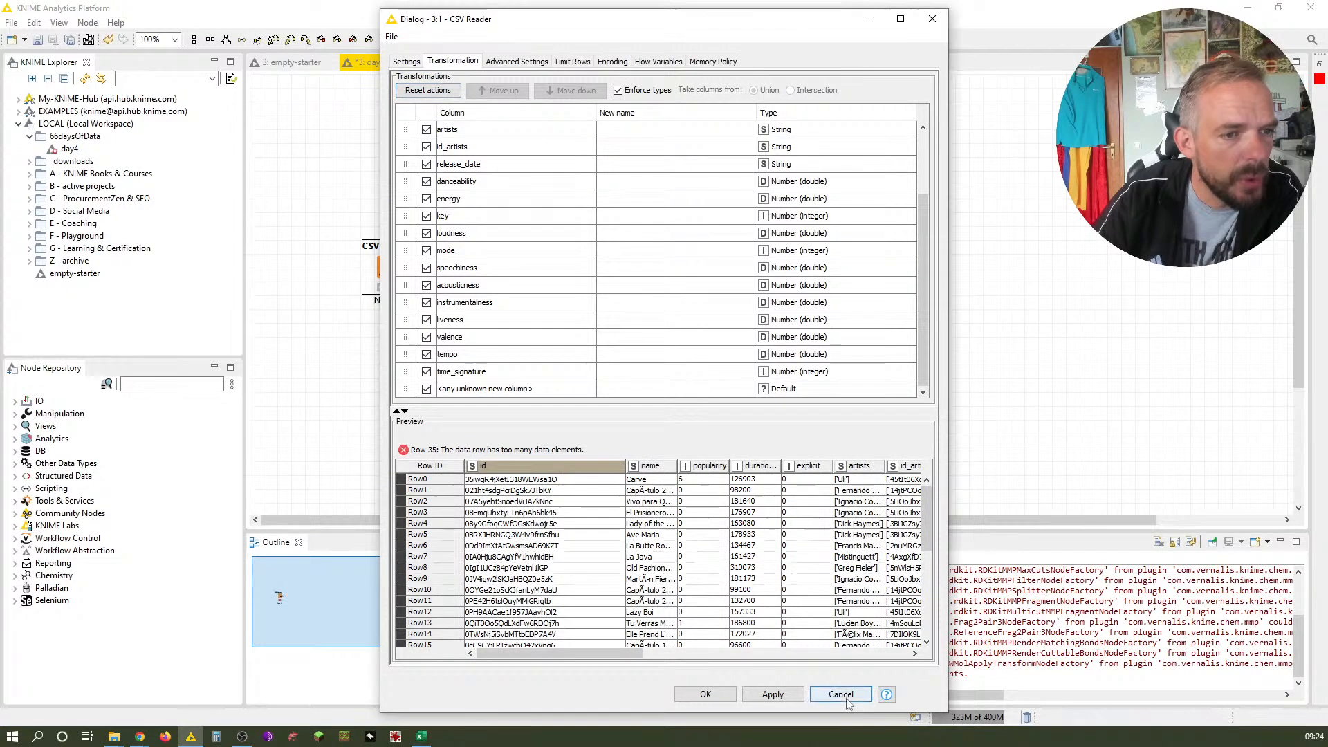
left_click(840, 694)
Search the node repository for "file re" and add a File Reader node to the workflow
left_click(171, 384)
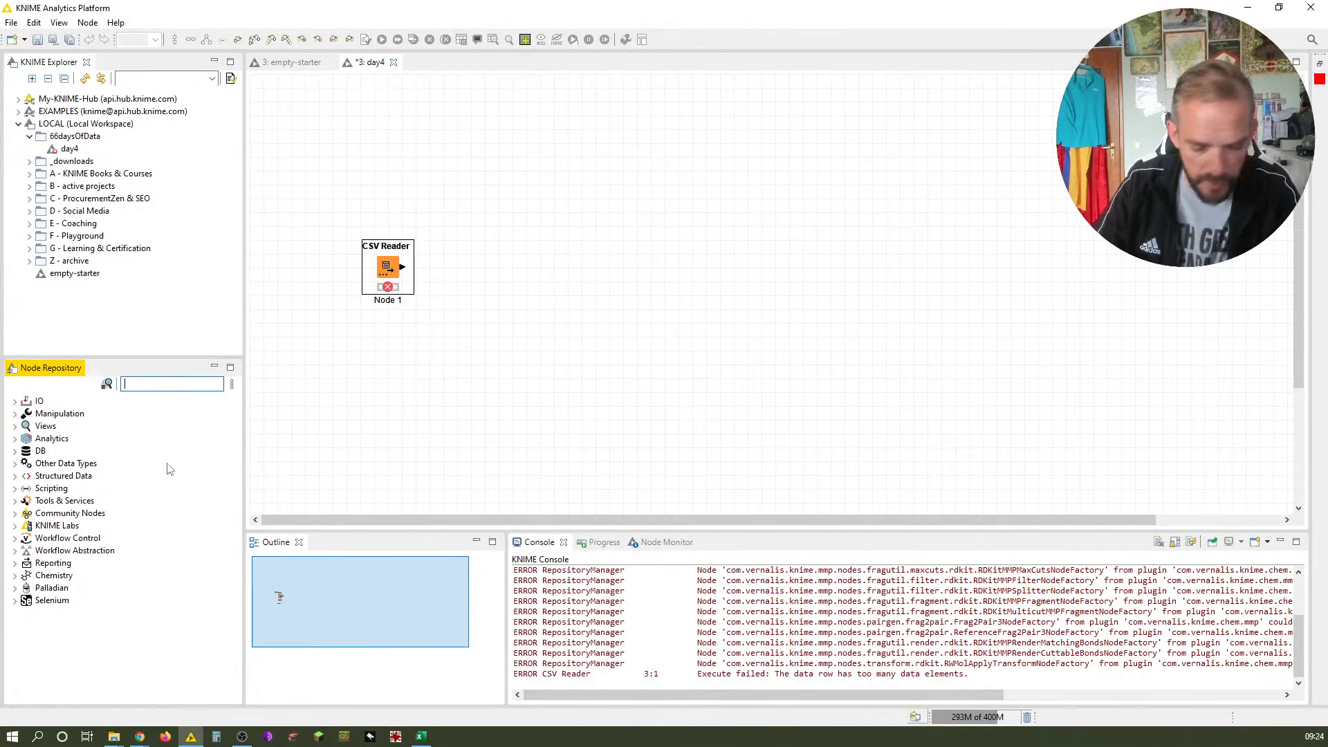
type("fiel reader")
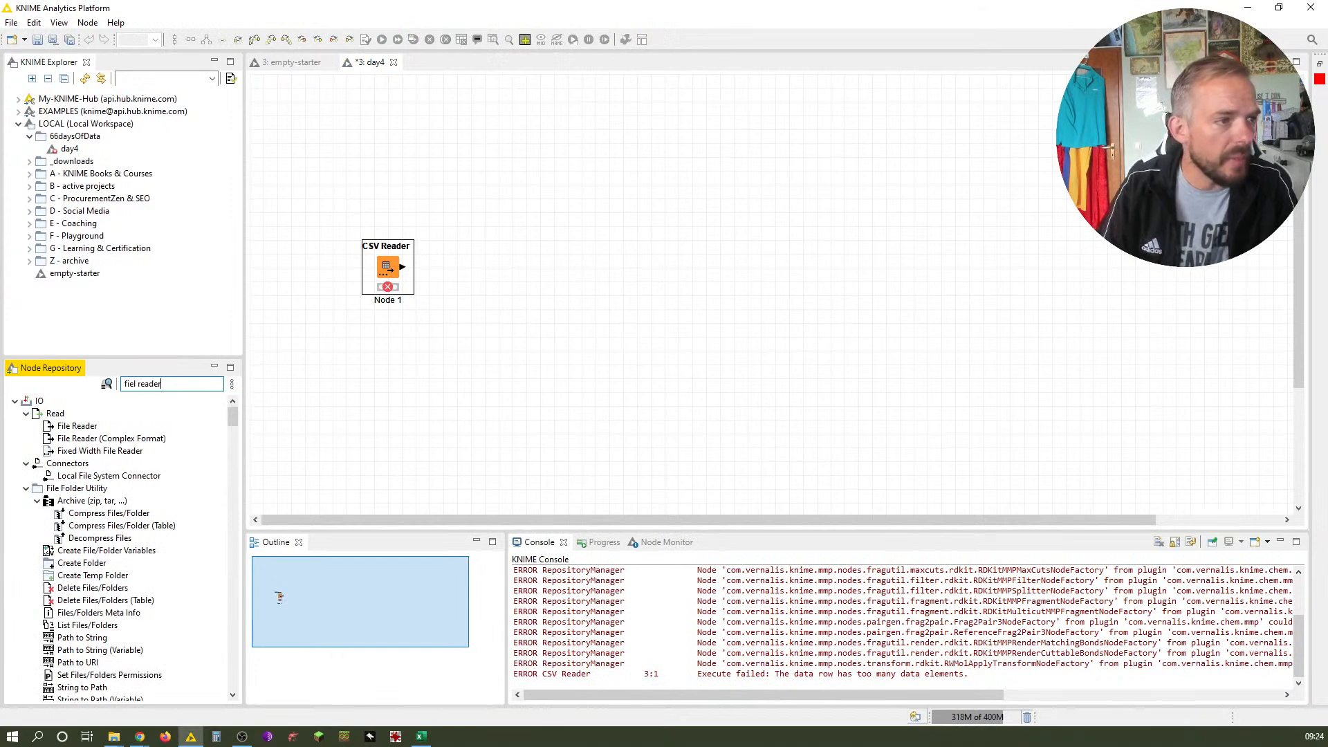
key("ctrl+a")
type("file")
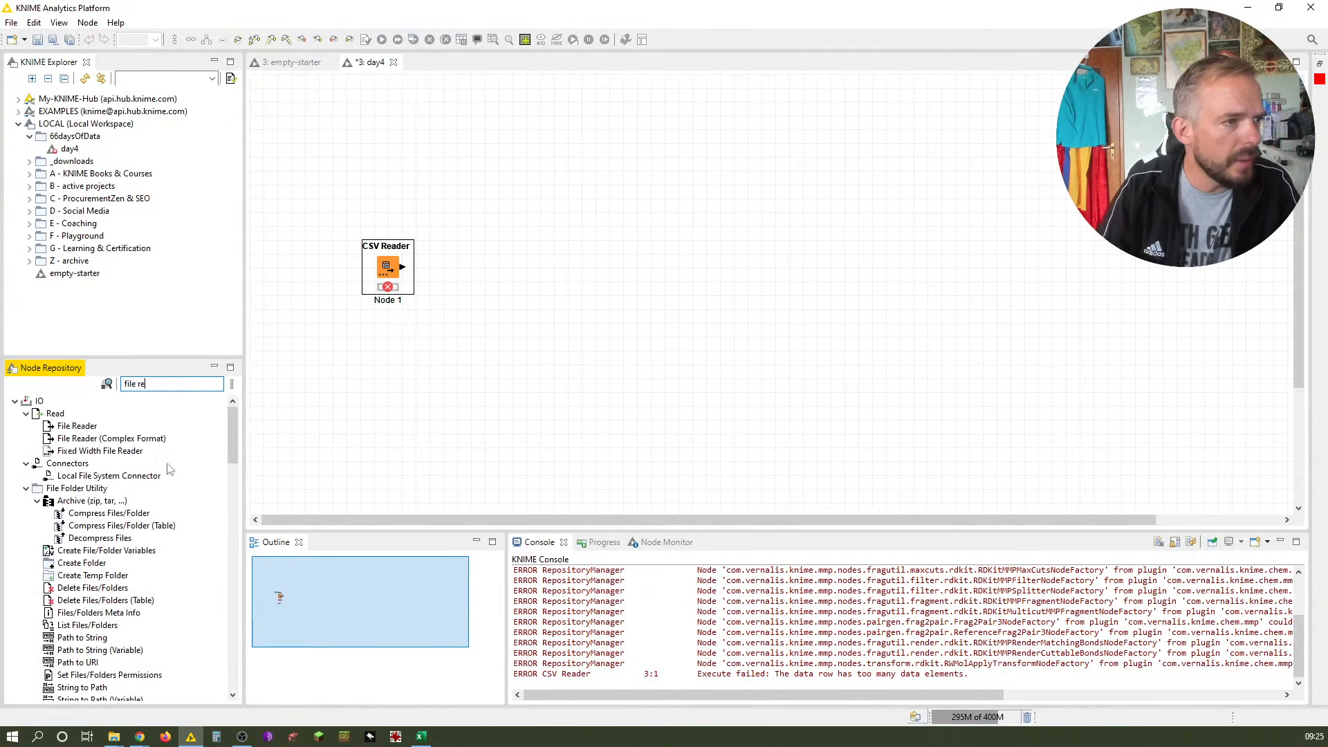
left_click_drag(102, 428, 566, 241)
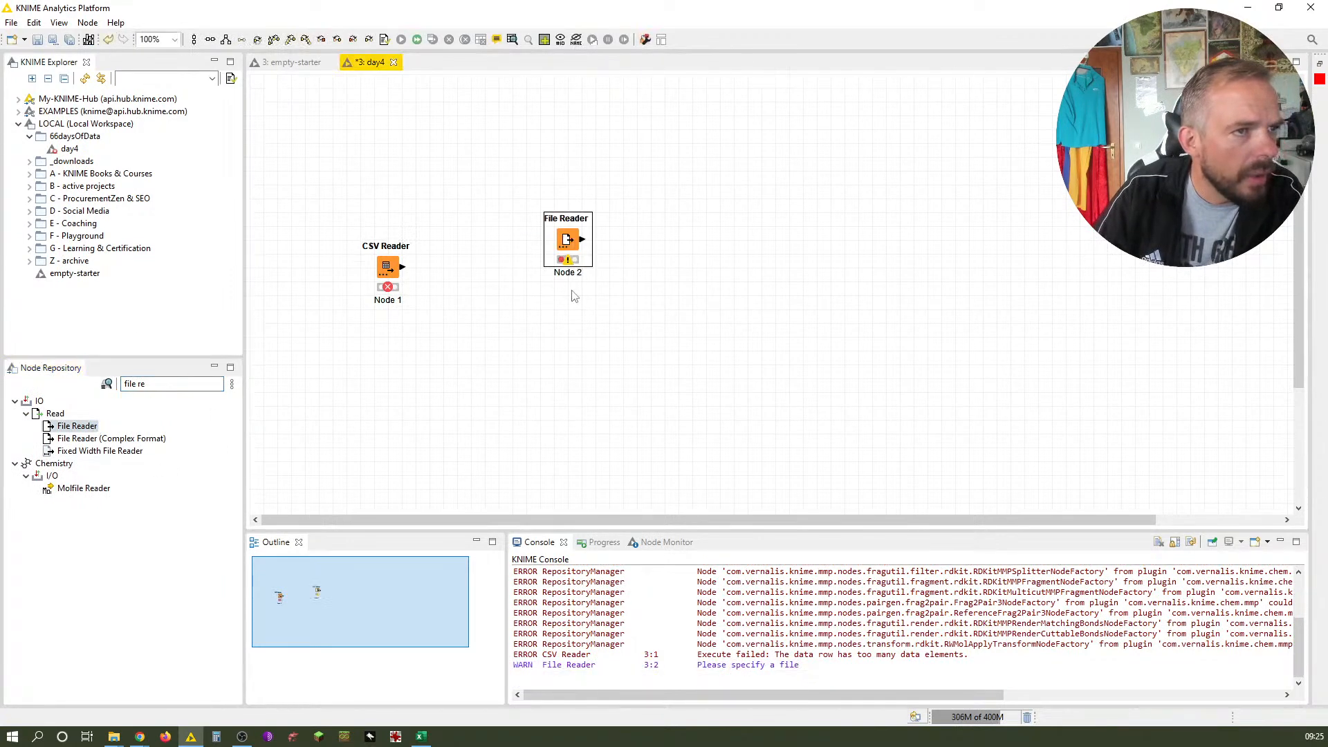
Open the File Reader configuration and set Read from to Relative to the current workflow data area
double_click(567, 249)
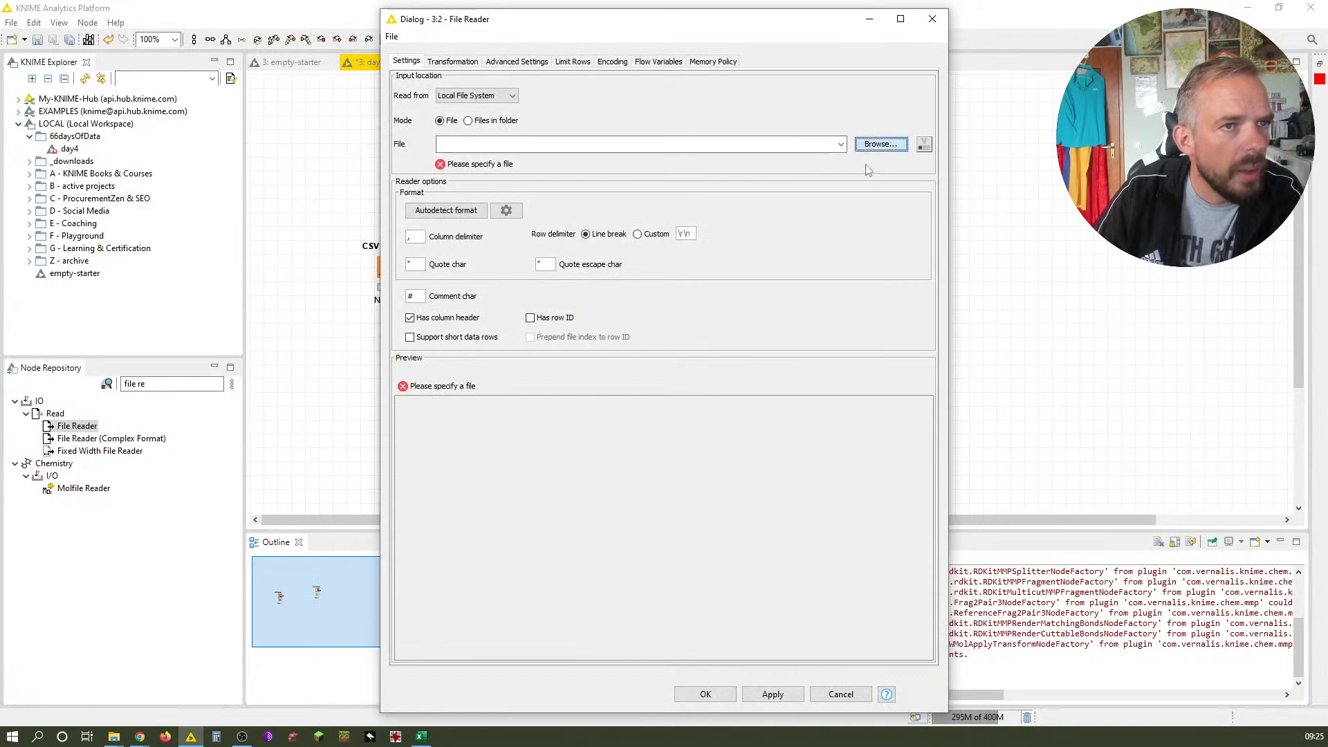
left_click(879, 145)
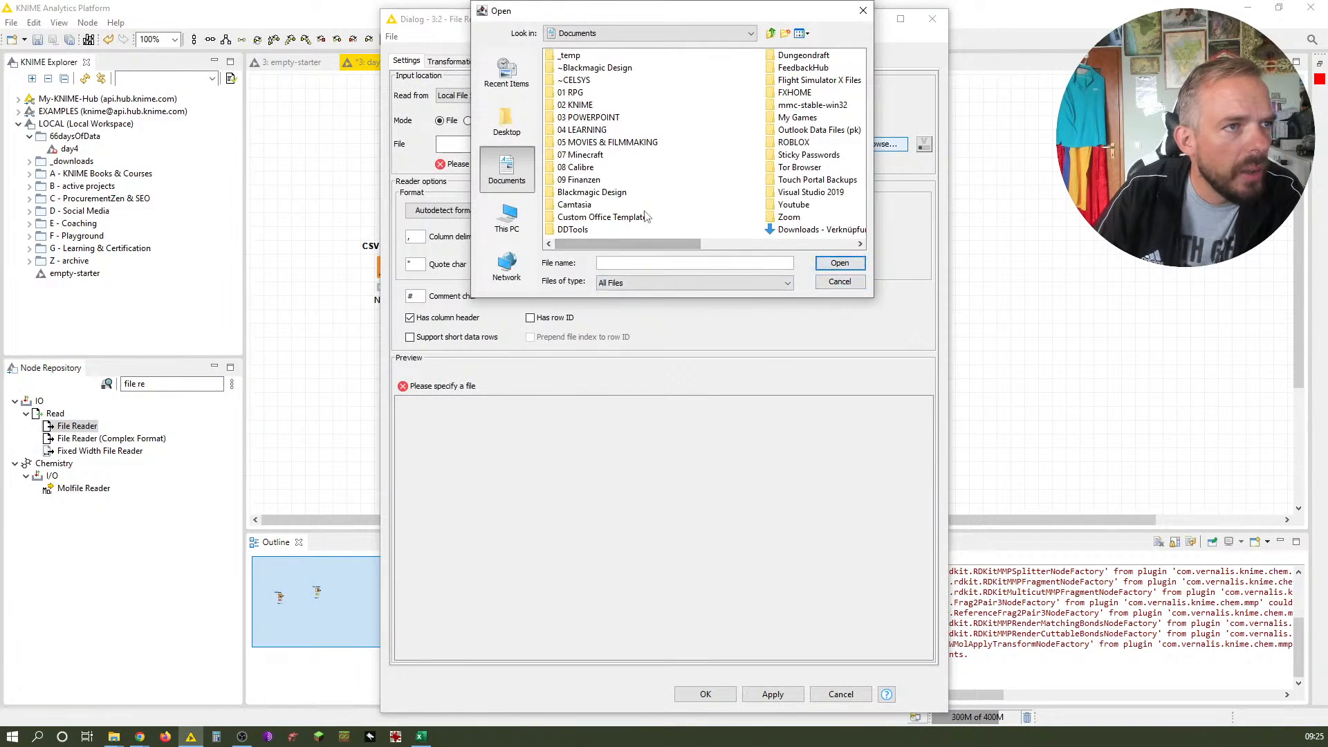
left_click(839, 282)
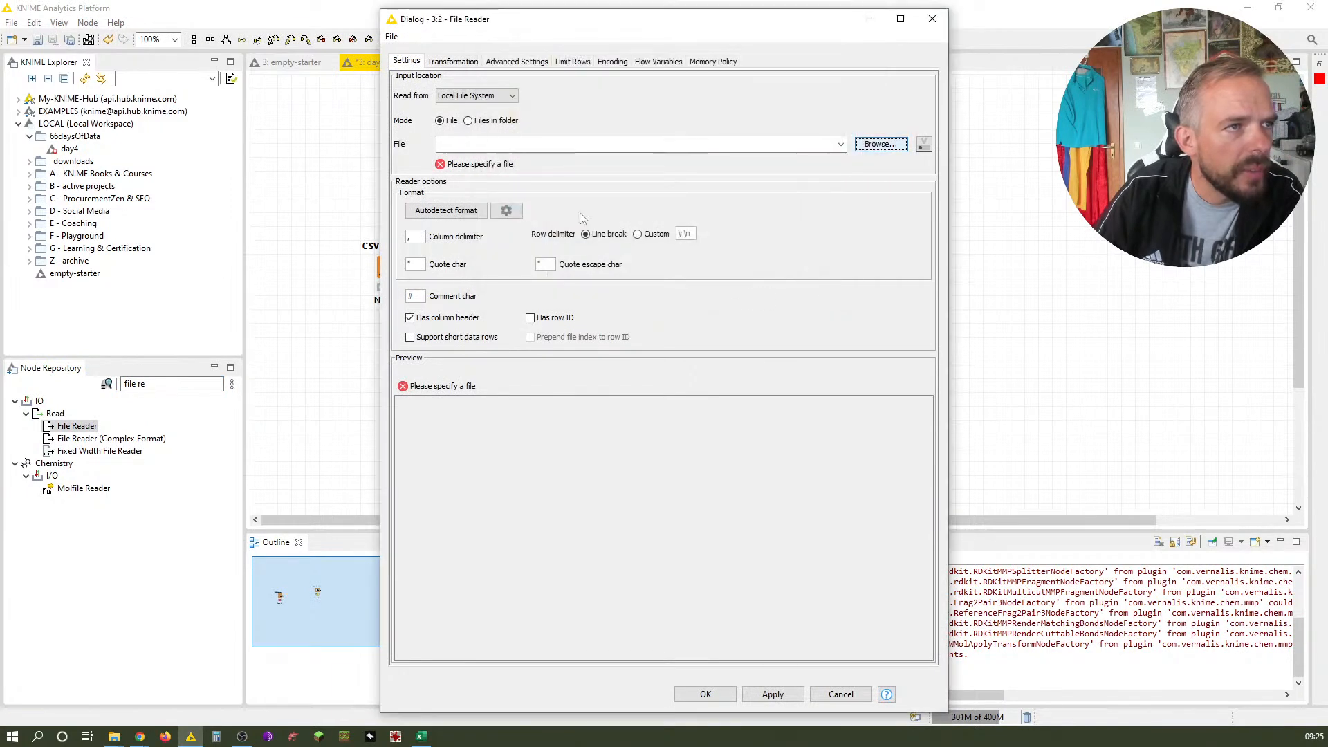
left_click(473, 97)
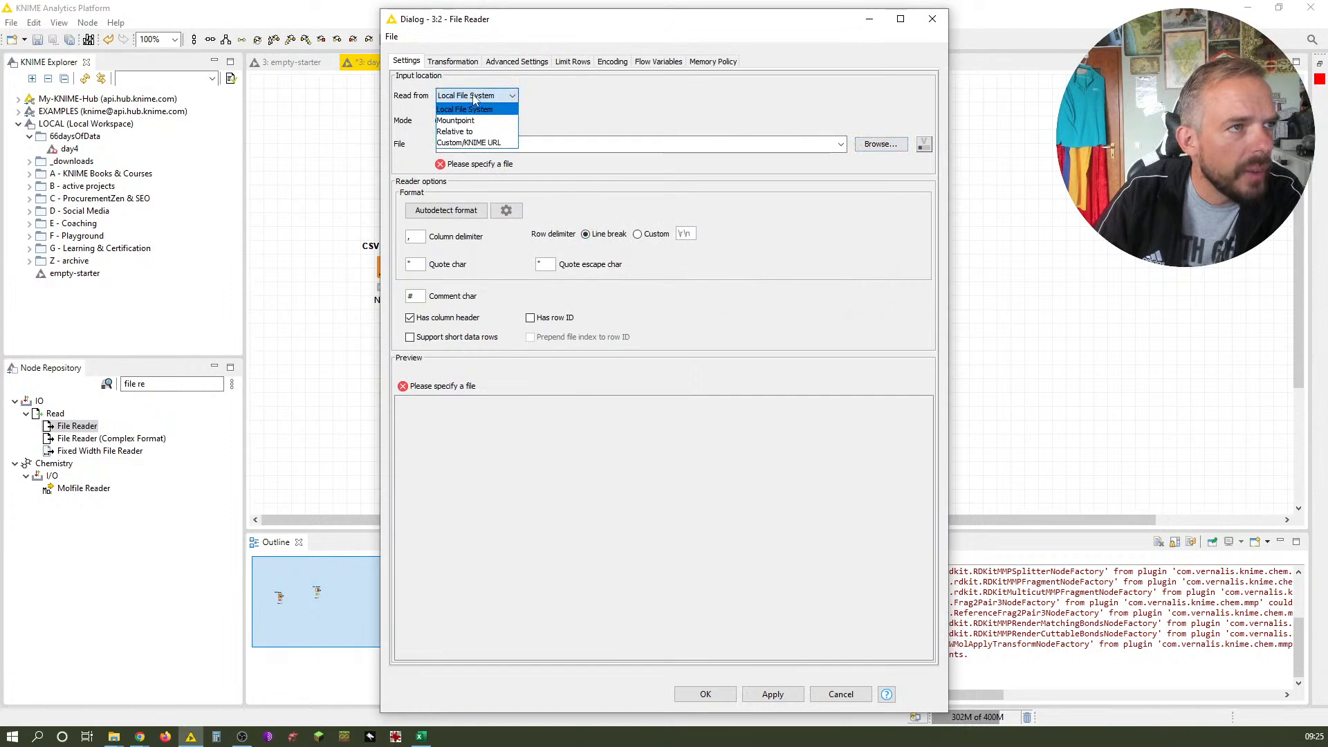
left_click(480, 132)
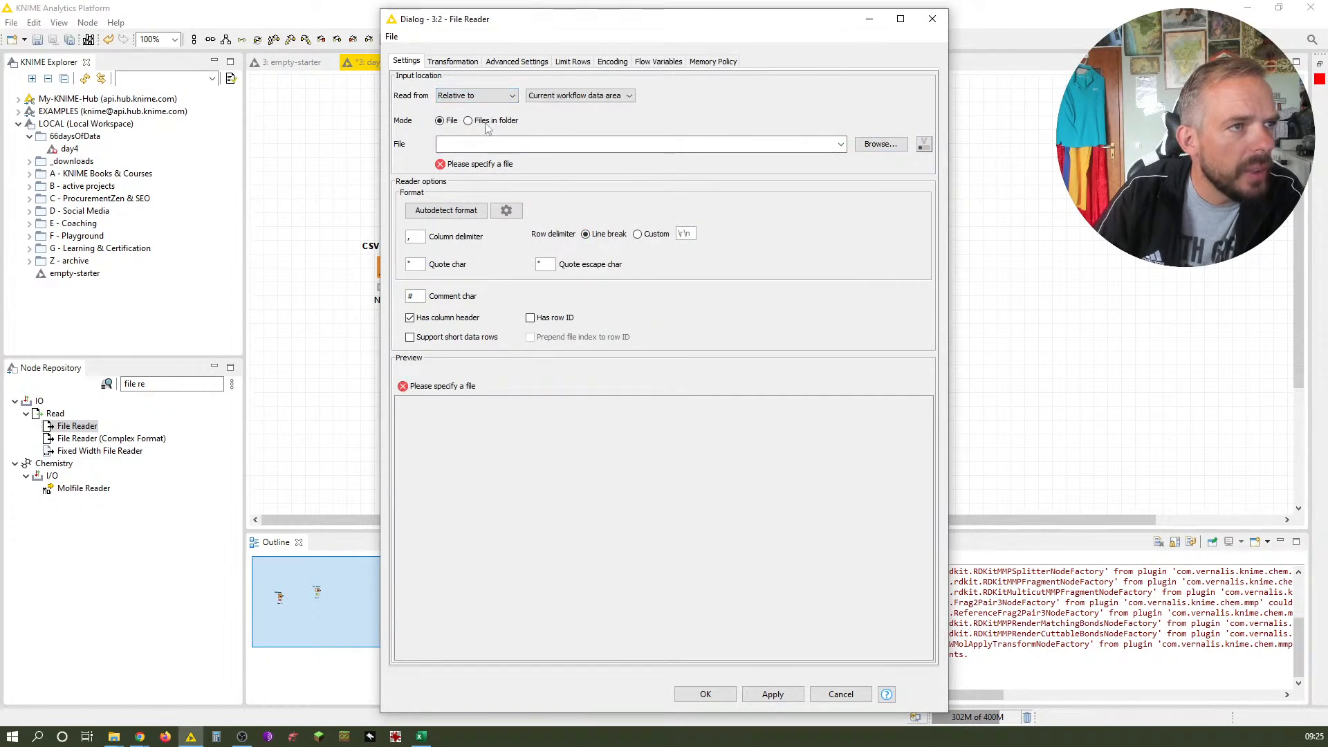
Browse the workflow data area and choose tracks.csv as the input file
left_click(874, 147)
left_click(543, 134)
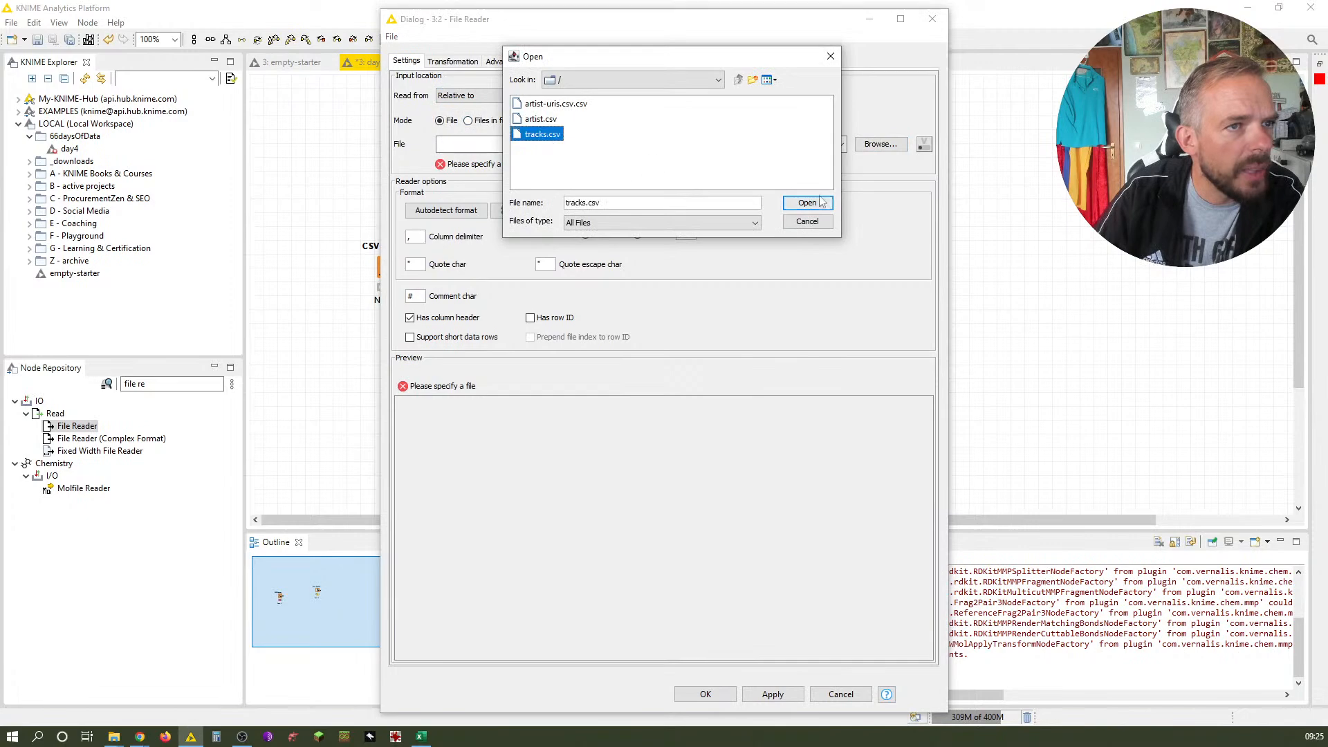
left_click(802, 202)
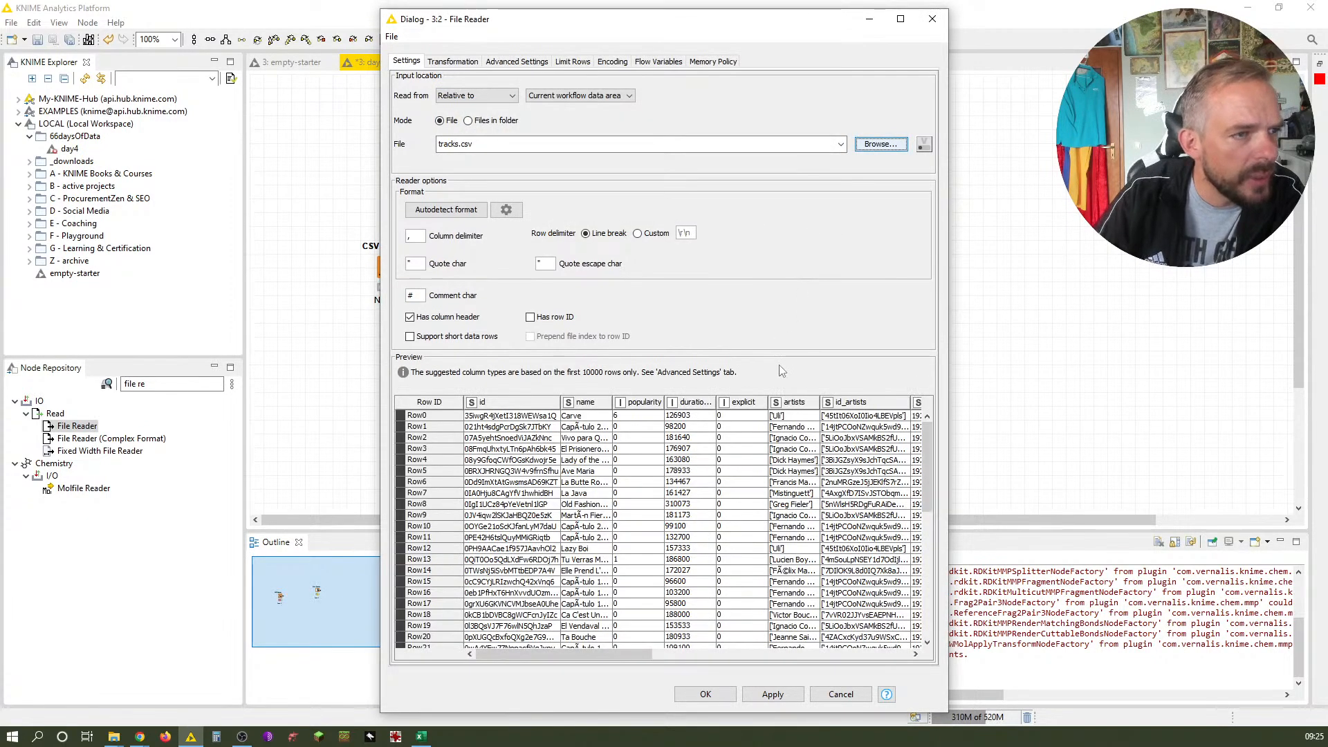
Scroll through the preview table and confirm the File Reader configuration
left_click_drag(928, 467, 945, 626)
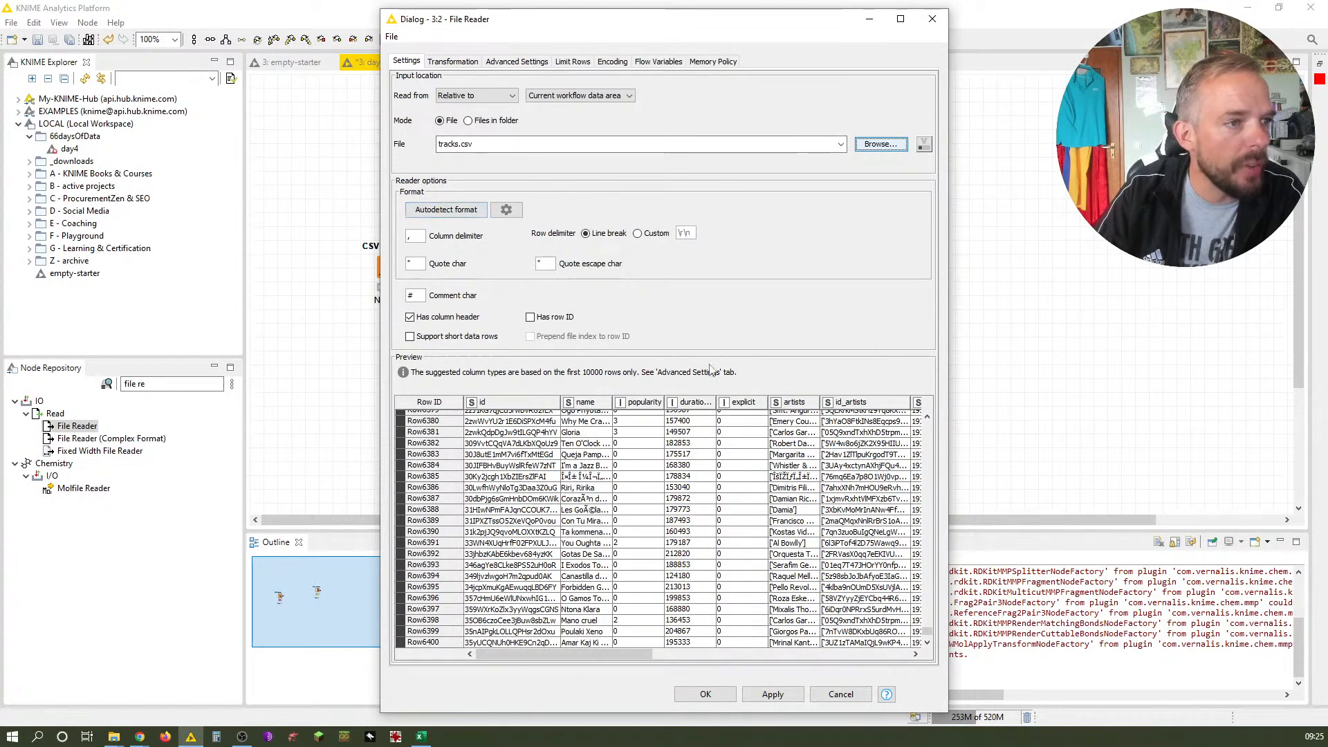
left_click(702, 695)
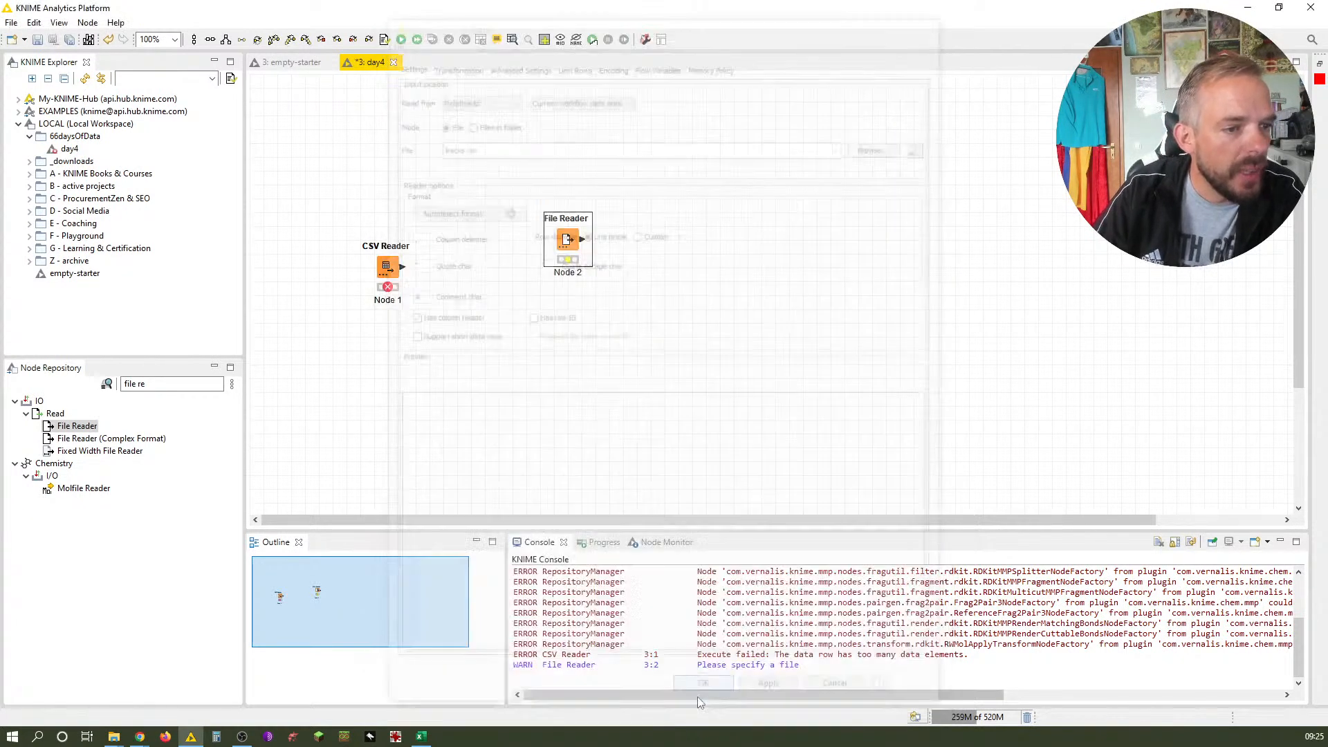
Execute the File Reader node and open its output table to inspect the imported tracks
right_click(565, 241)
left_click(595, 260)
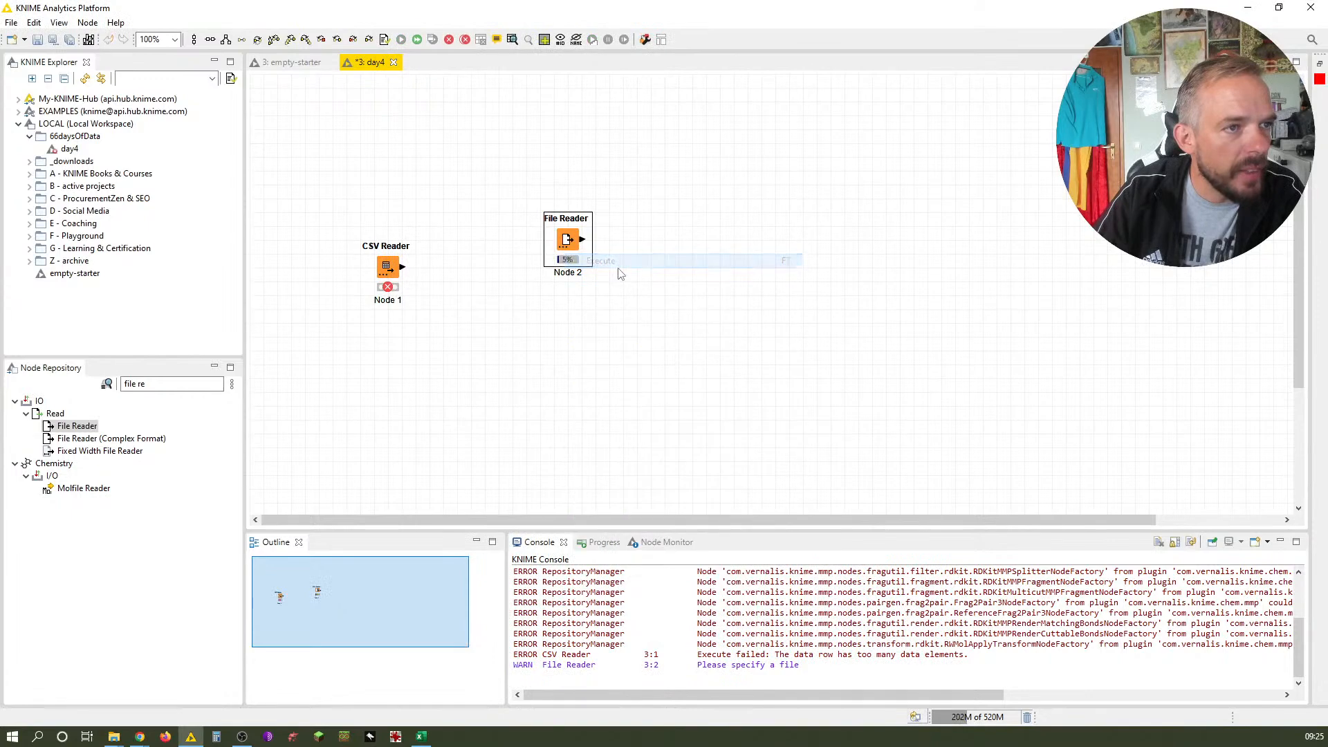
right_click(563, 239)
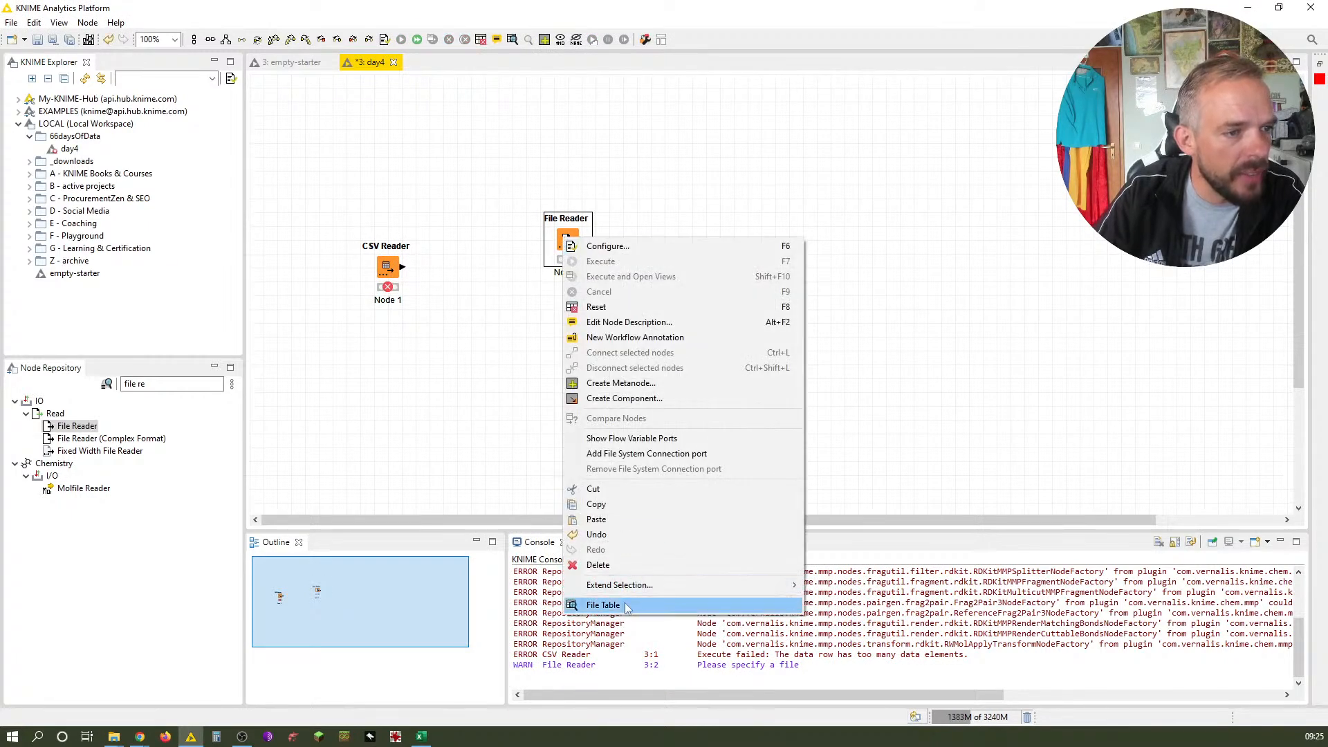
left_click(603, 604)
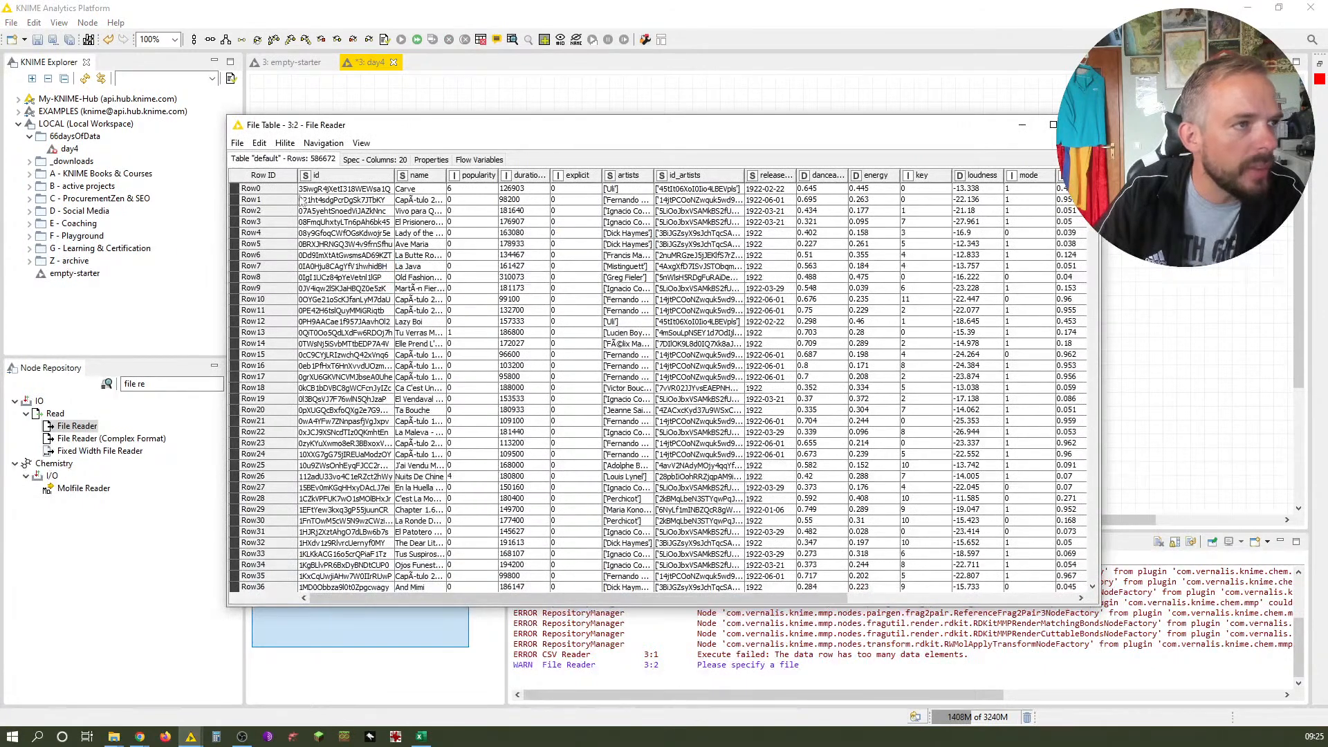
left_click_drag(422, 598, 367, 554)
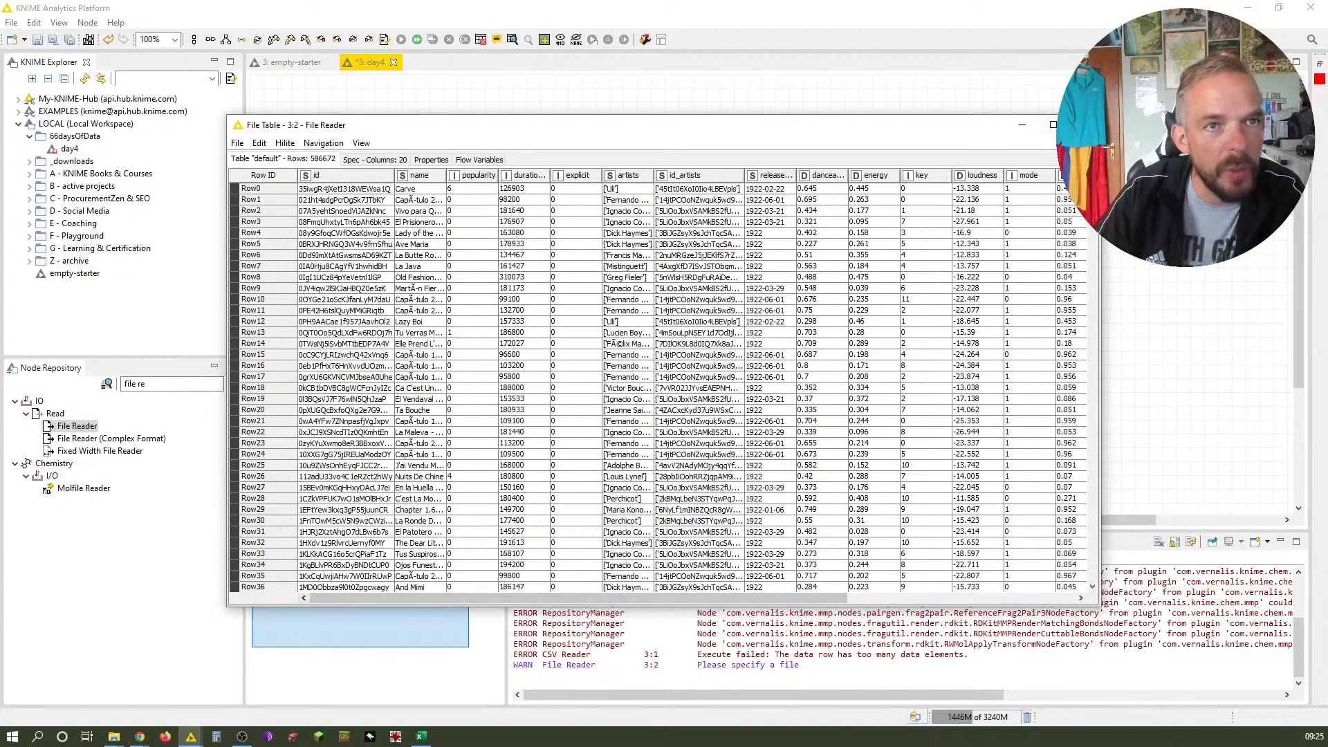
left_click(1084, 125)
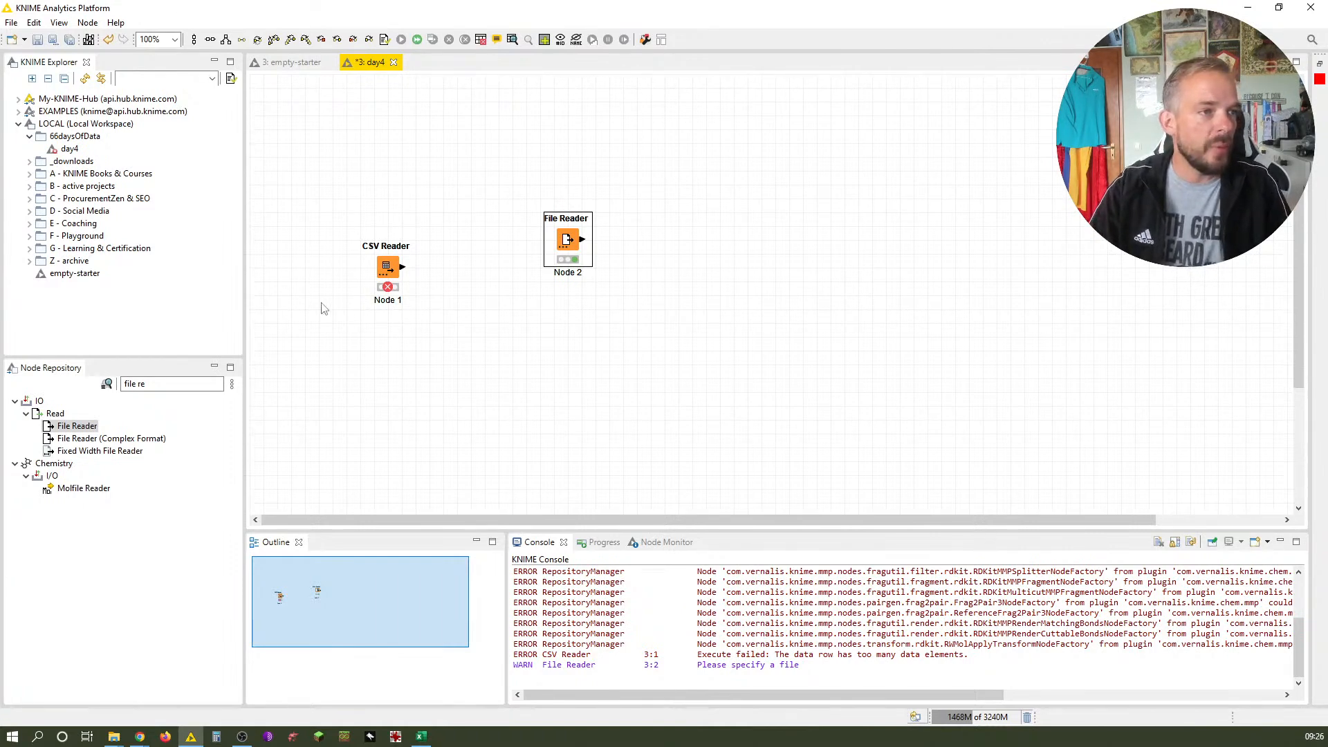
Delete the failed CSV Reader node and move the File Reader into its place
left_click(394, 265)
key("Delete")
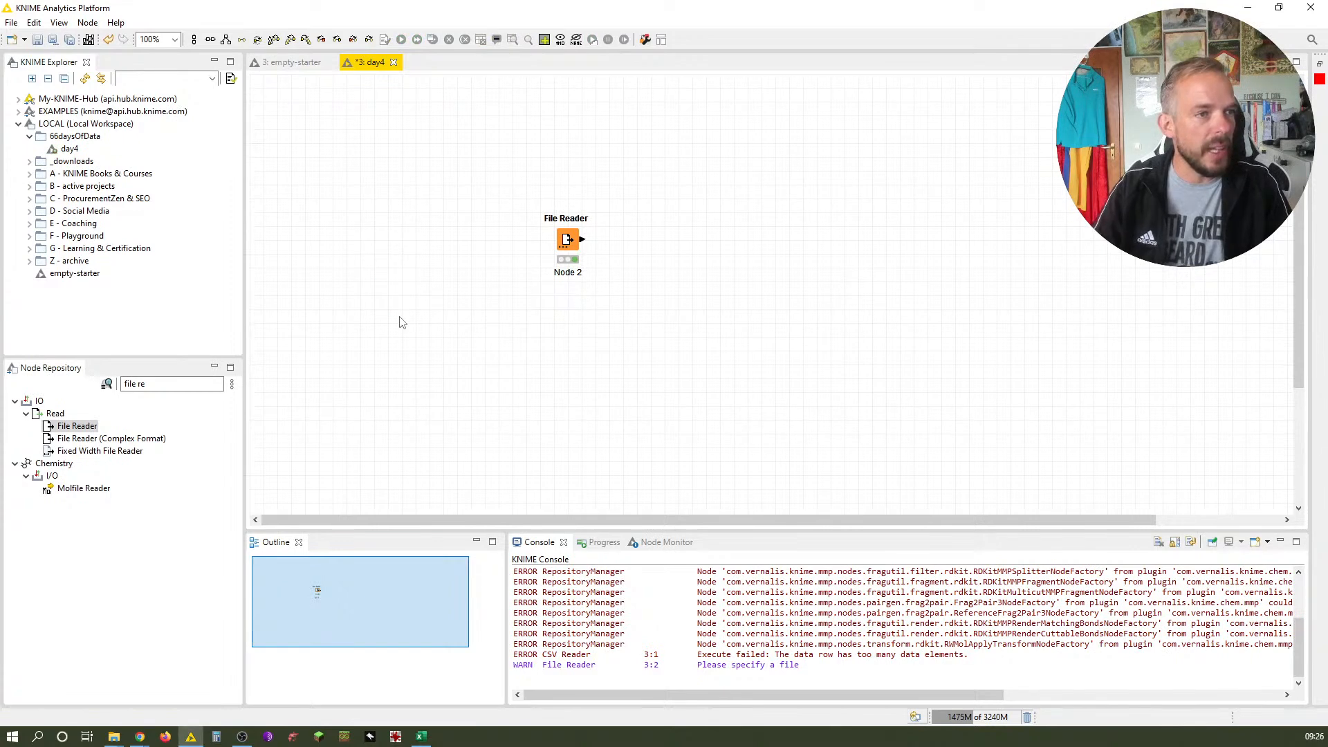
left_click(569, 254)
left_click_drag(493, 281, 466, 266)
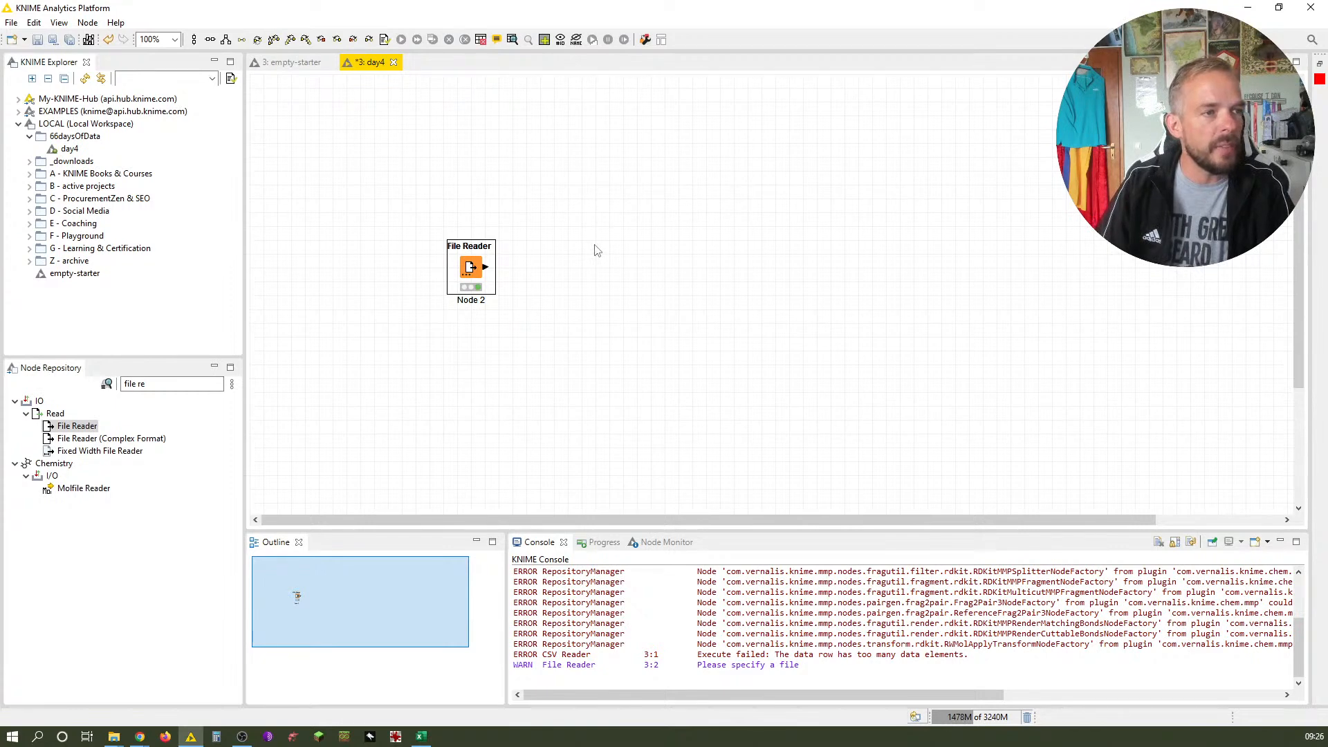
Label the File Reader node "import tracks.csv"
key("F2")
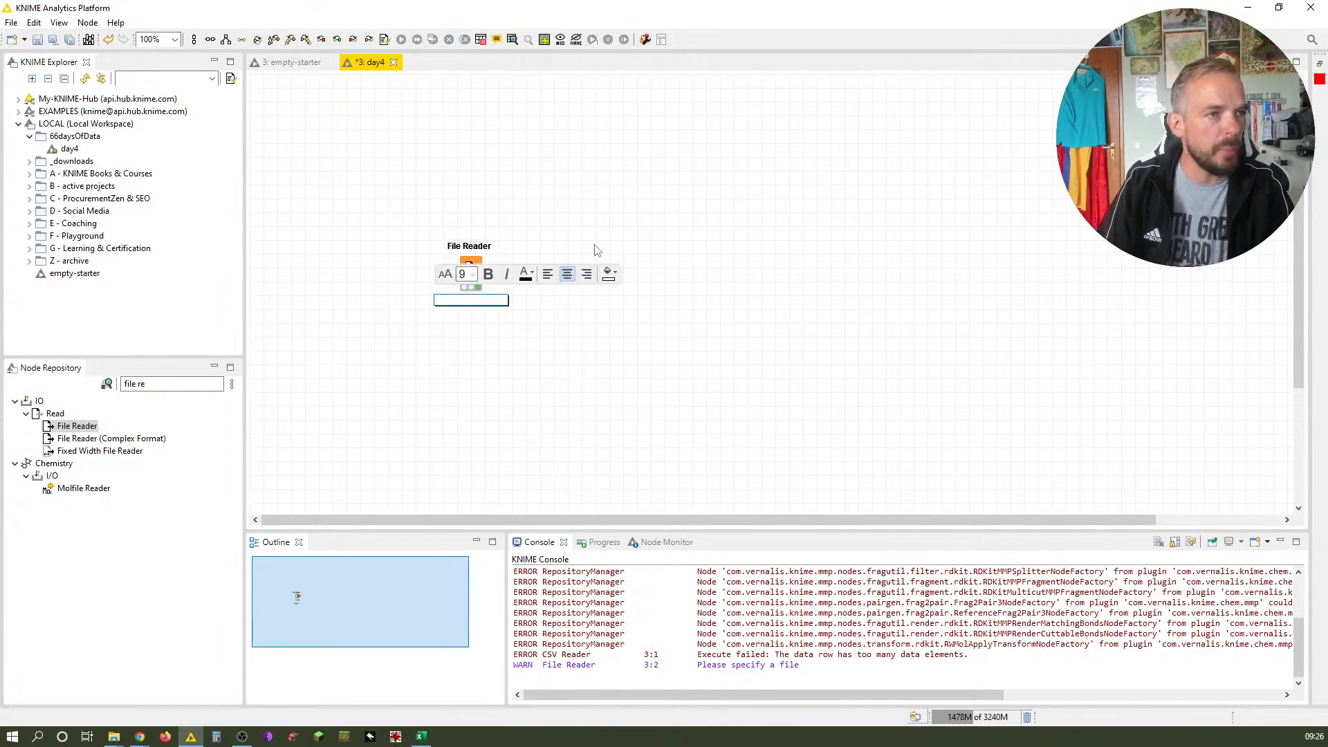
type("import")
key("Return")
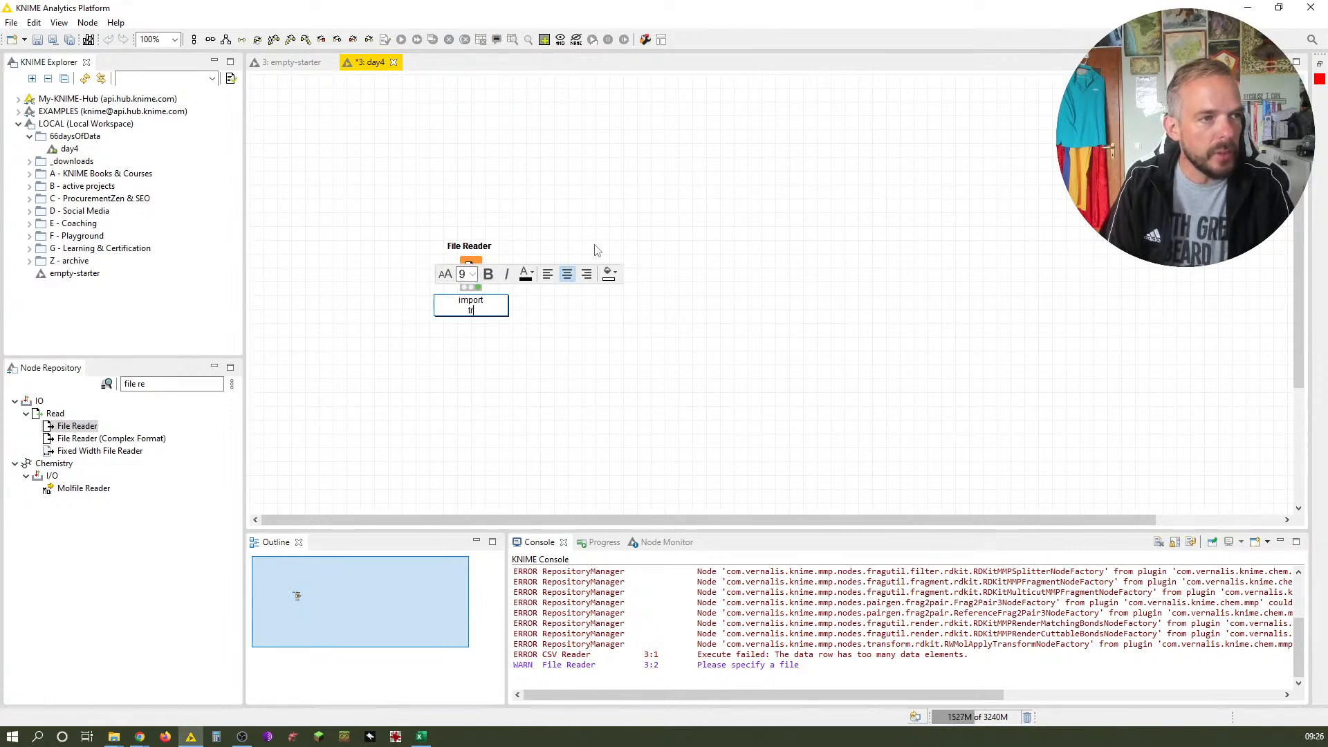
type("tracks.csv")
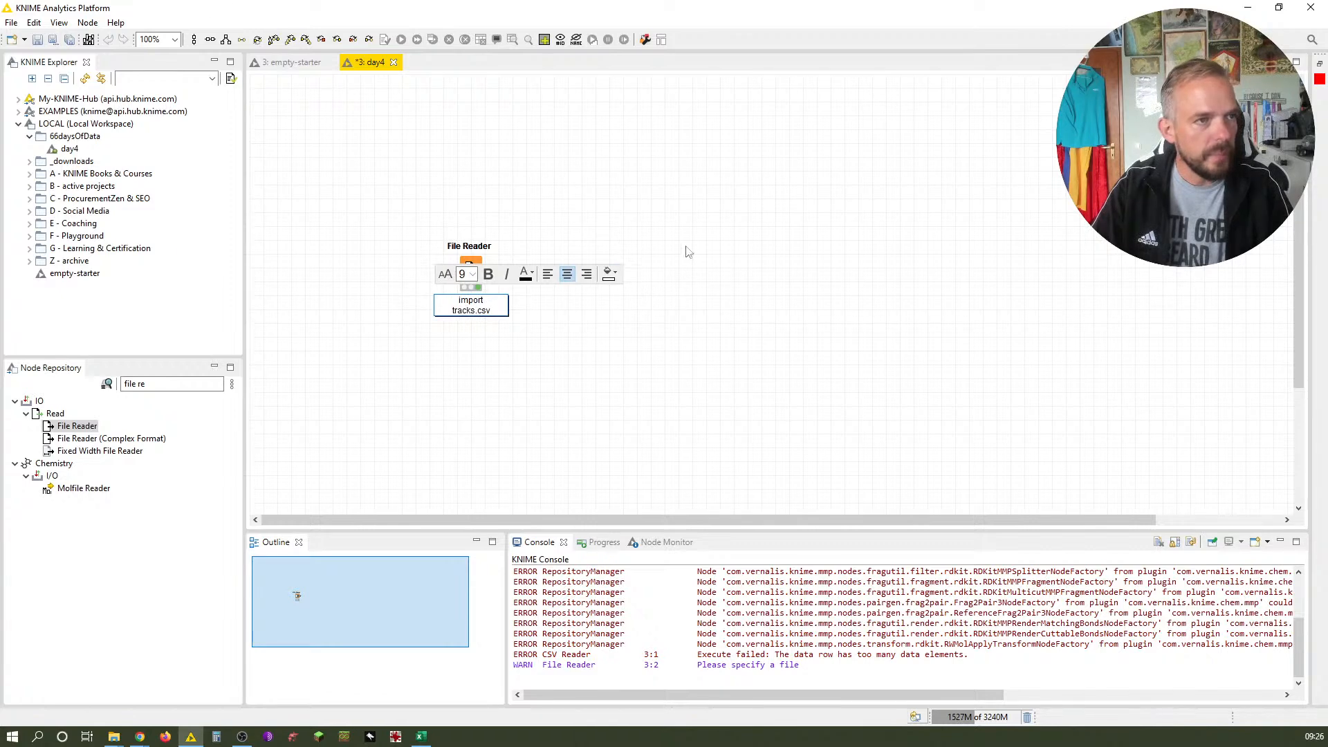
left_click(686, 271)
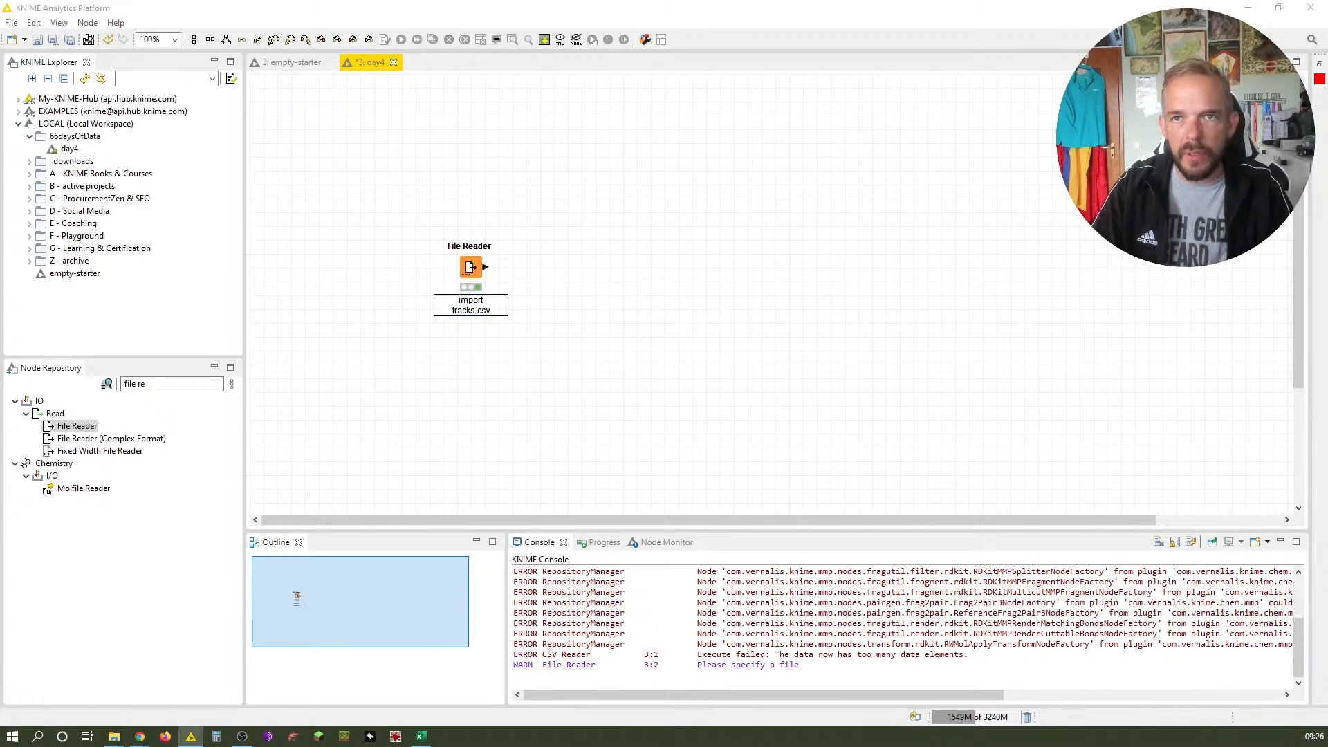
Reopen the File Reader configuration and compare it with the Day 5 instructions in the browser
key("alt+Tab")
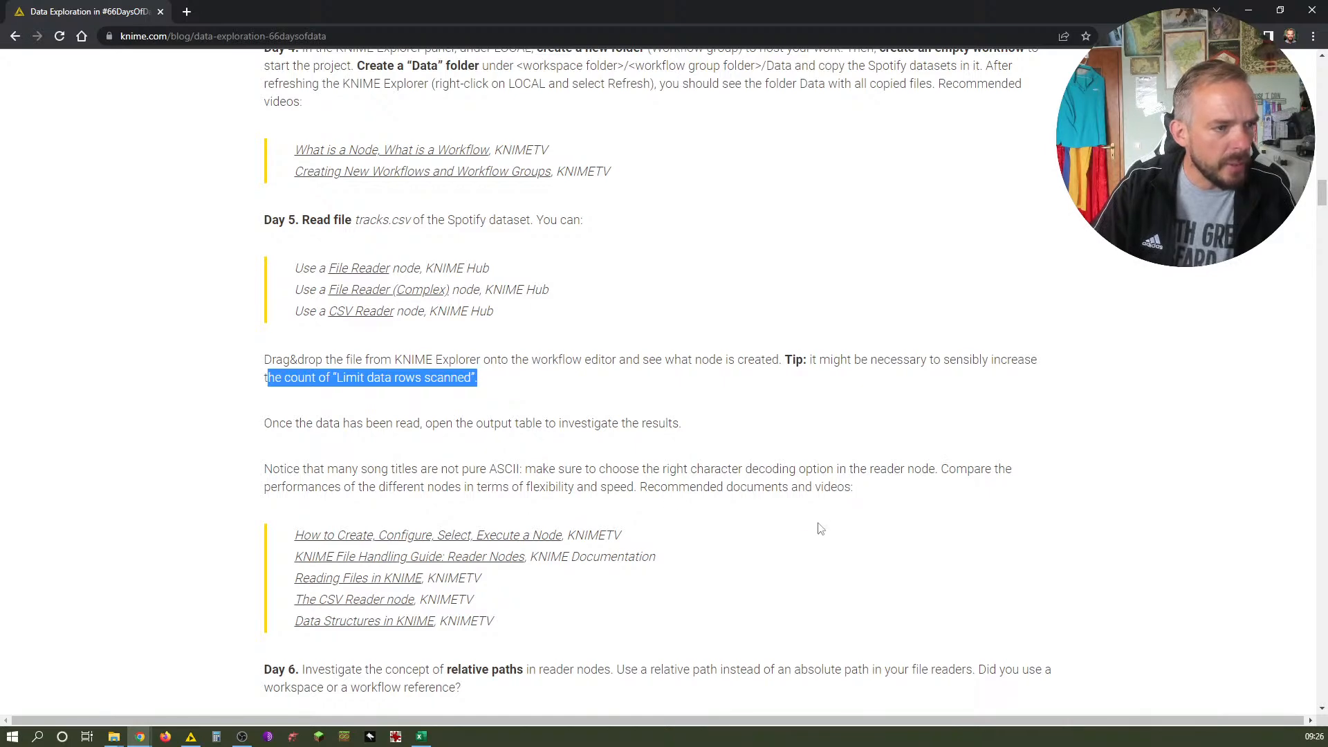
left_click(1243, 9)
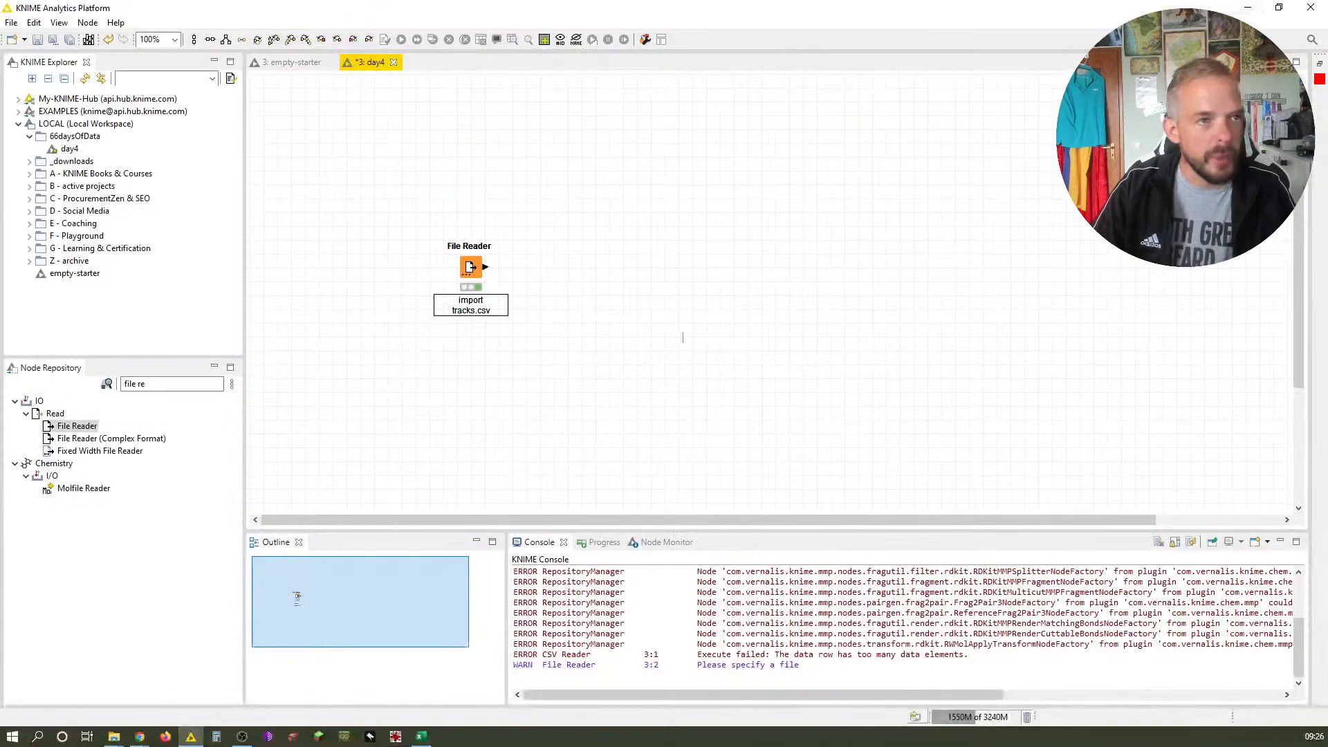
double_click(473, 269)
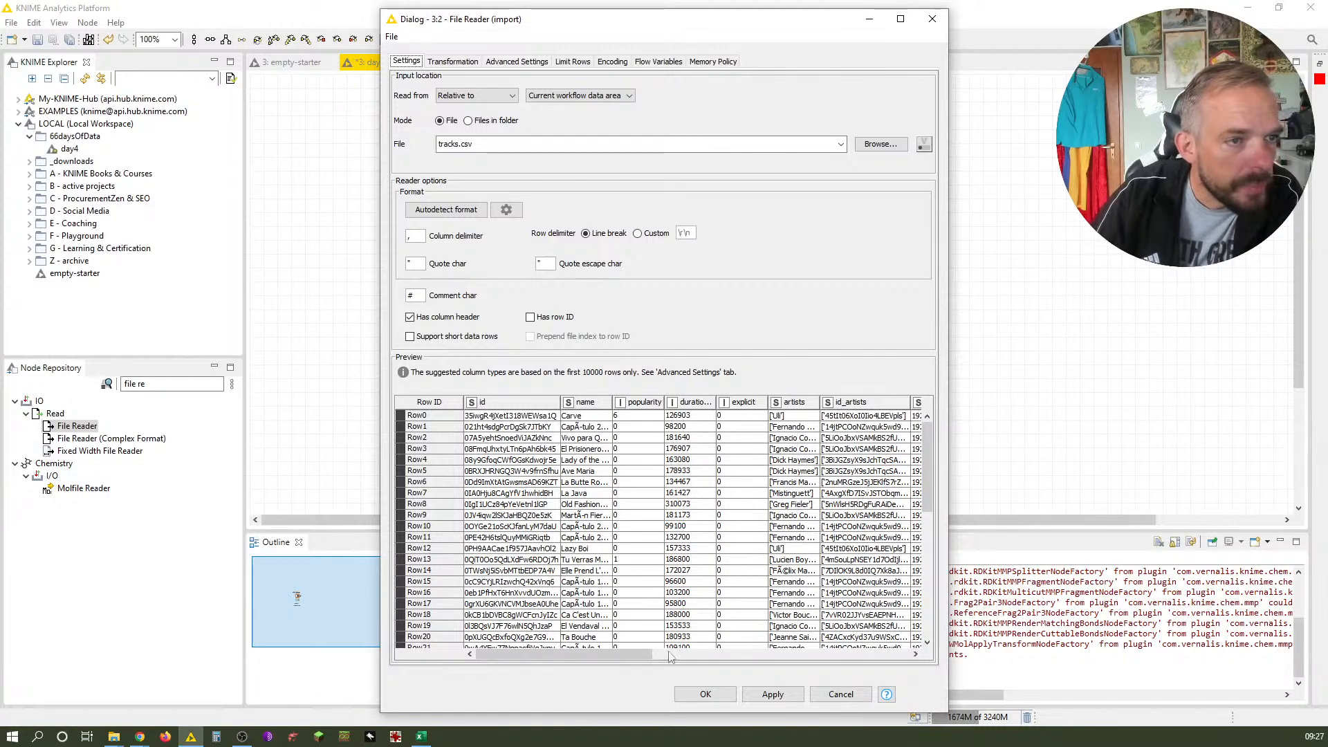
key("alt+Tab")
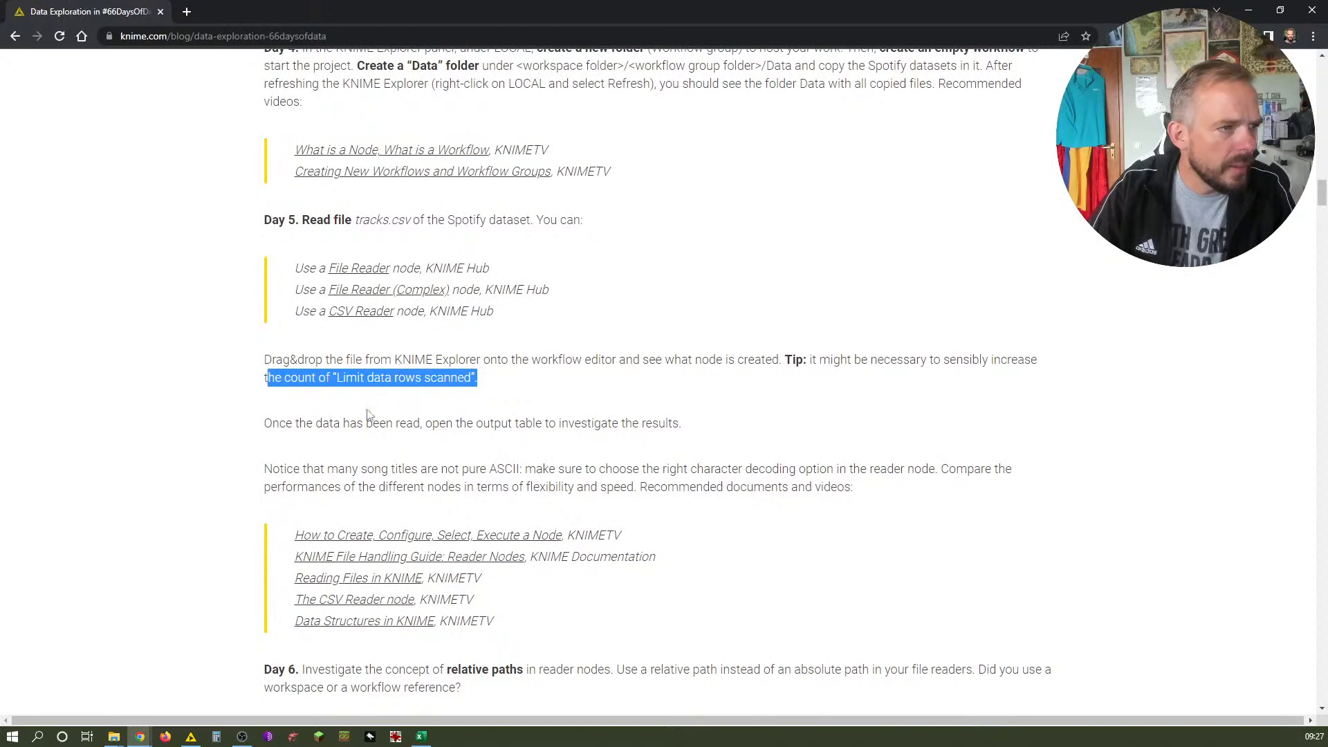
key("alt+Tab")
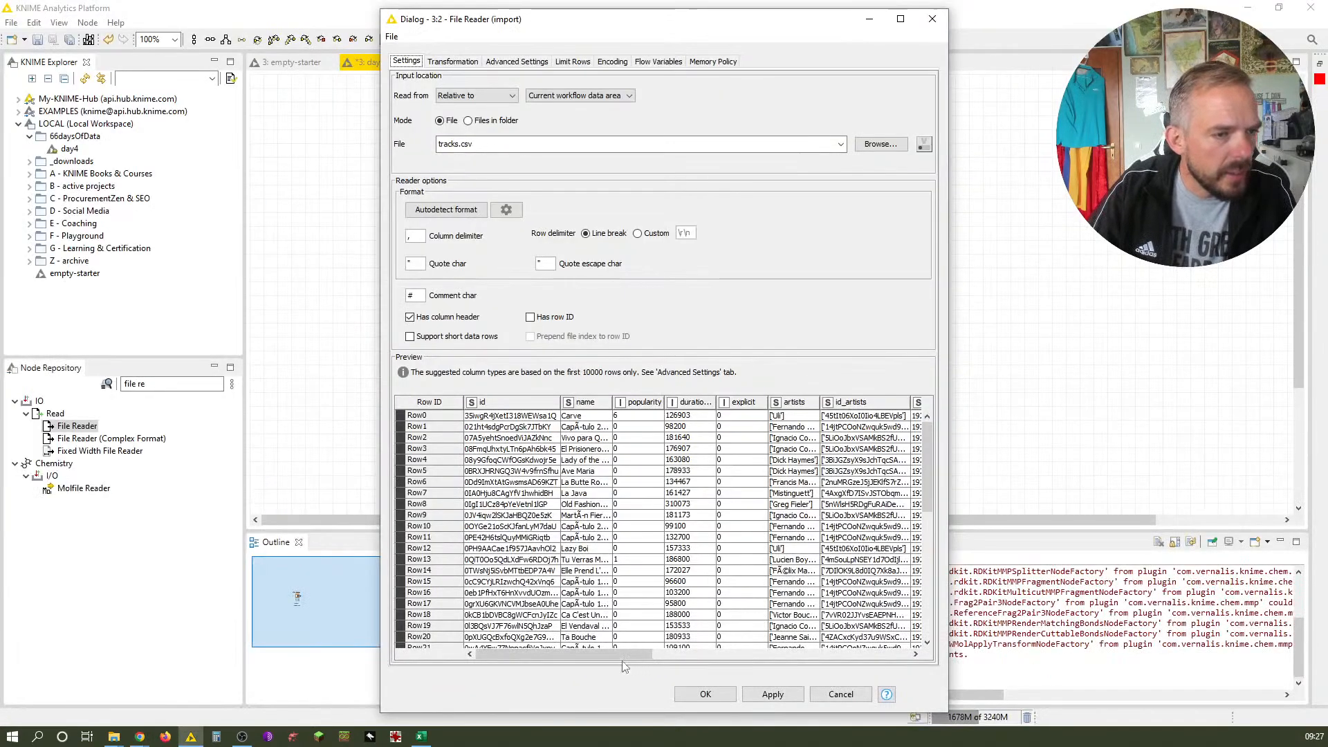
Widen the name column in the preview, scroll through the song titles and view the column transformations
left_click_drag(626, 656, 599, 657)
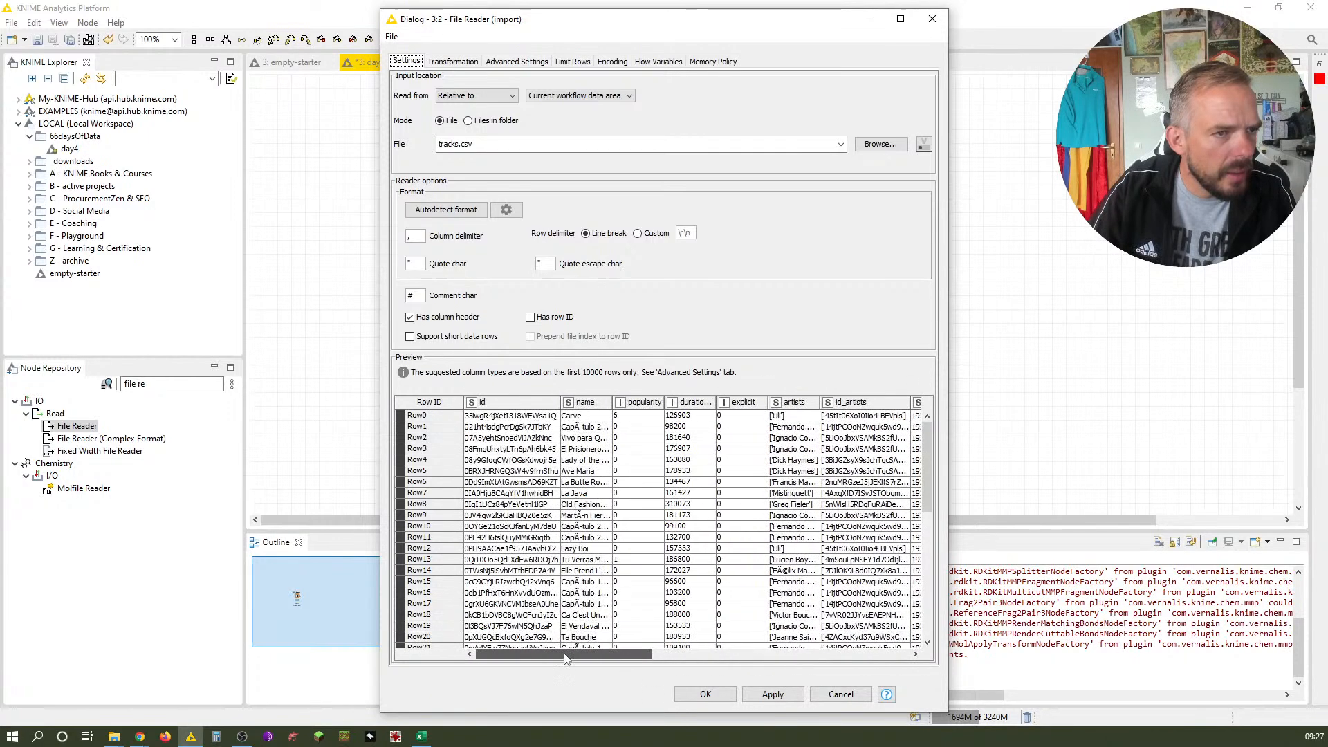
left_click_drag(612, 400, 754, 401)
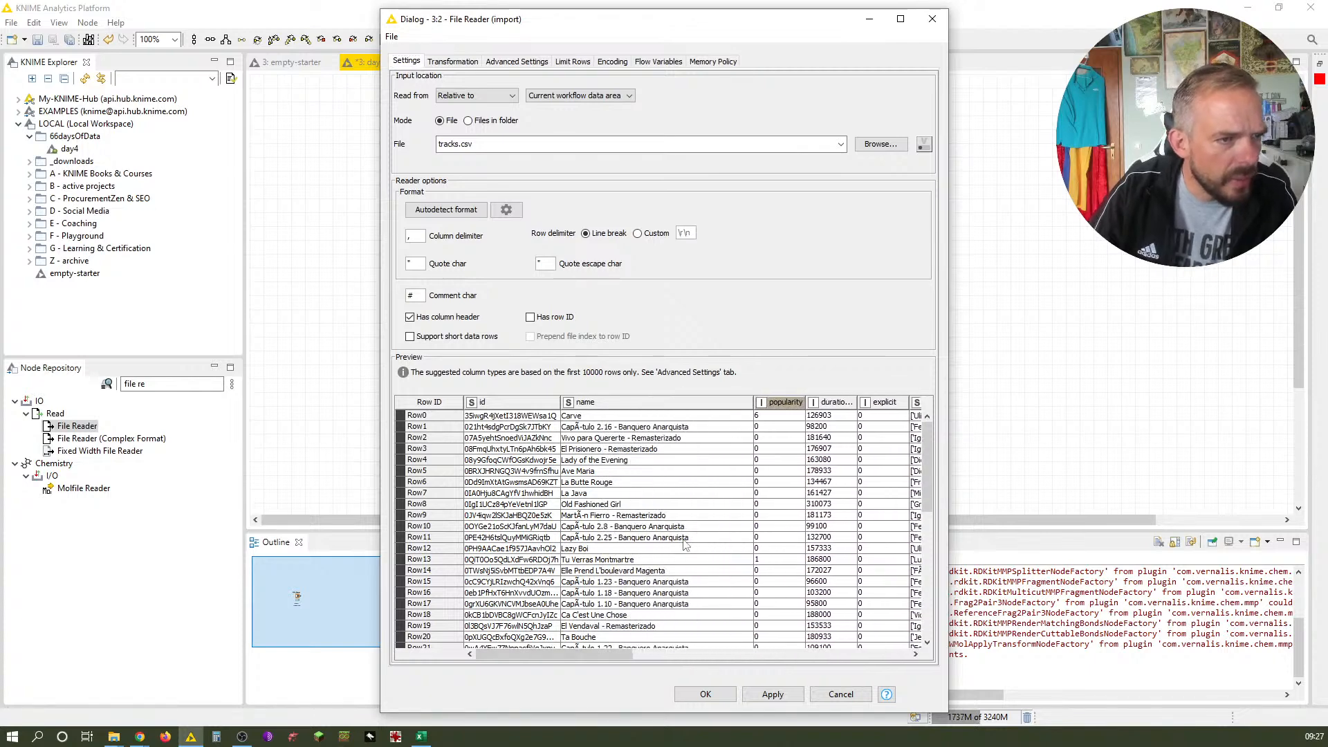
scroll(679, 581, "down", 10)
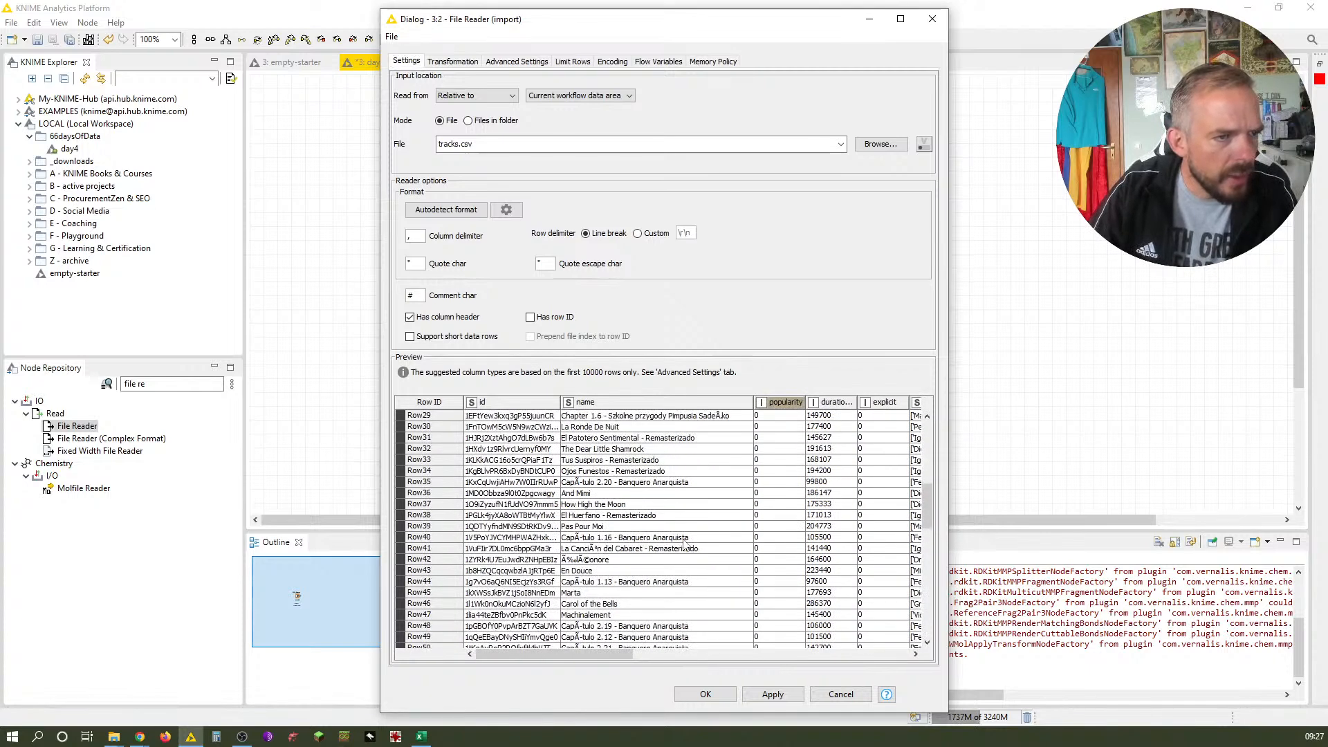
scroll(685, 546, "down", 7)
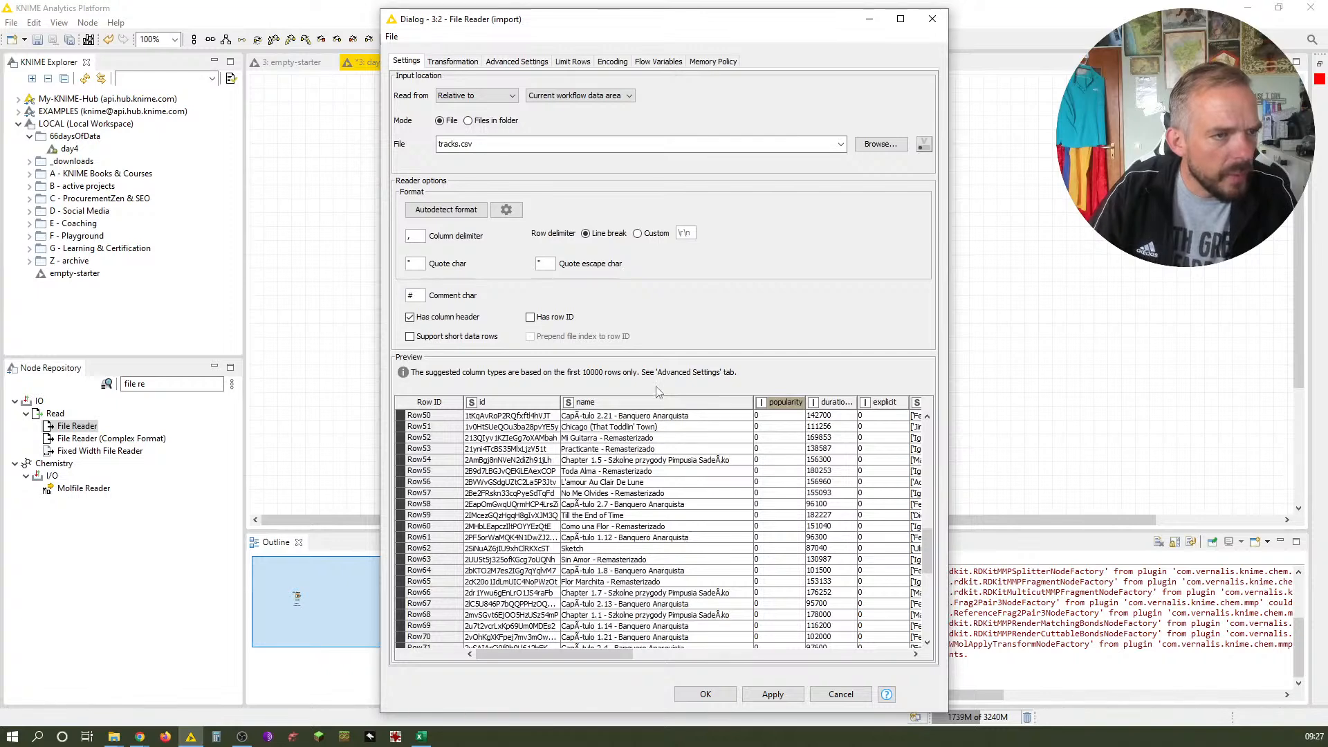
left_click(448, 63)
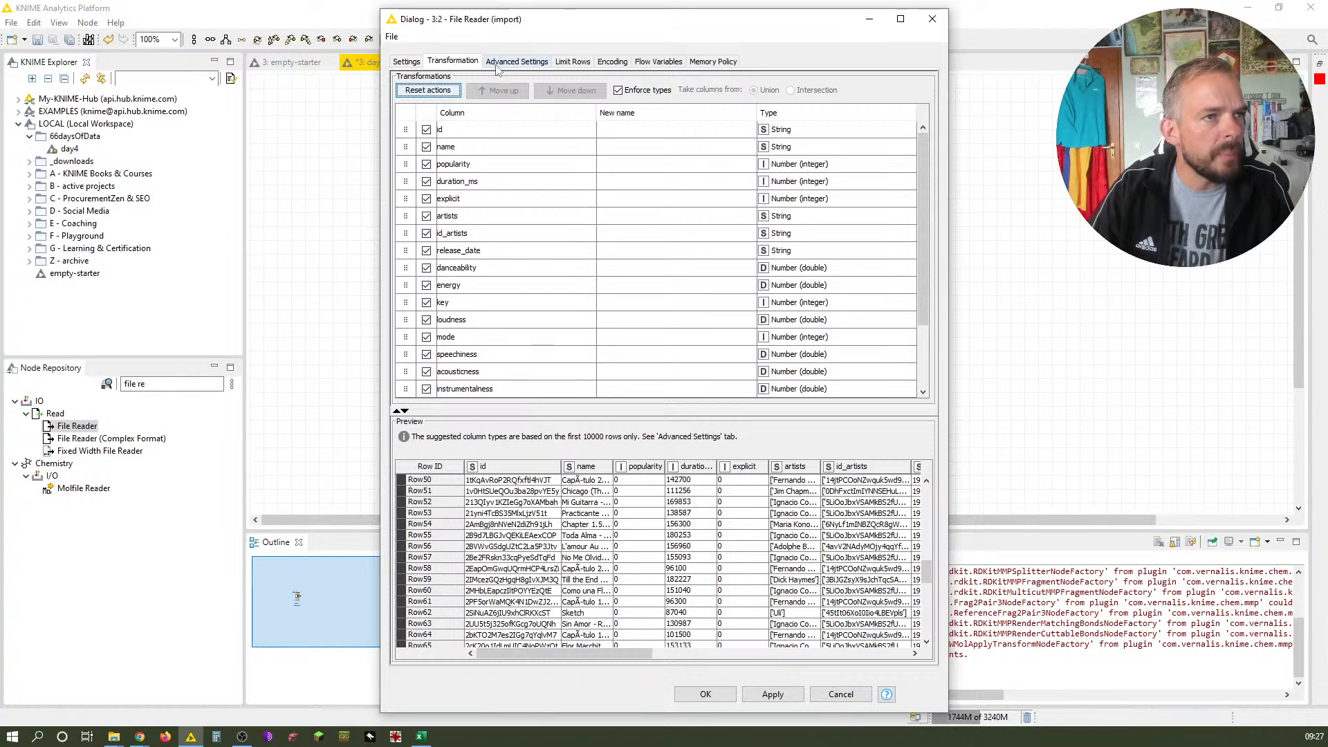
Try the US-ASCII, UTF-8, UTF-16, UTF-16BE and UTF-16LE character encodings in the preview
left_click(614, 63)
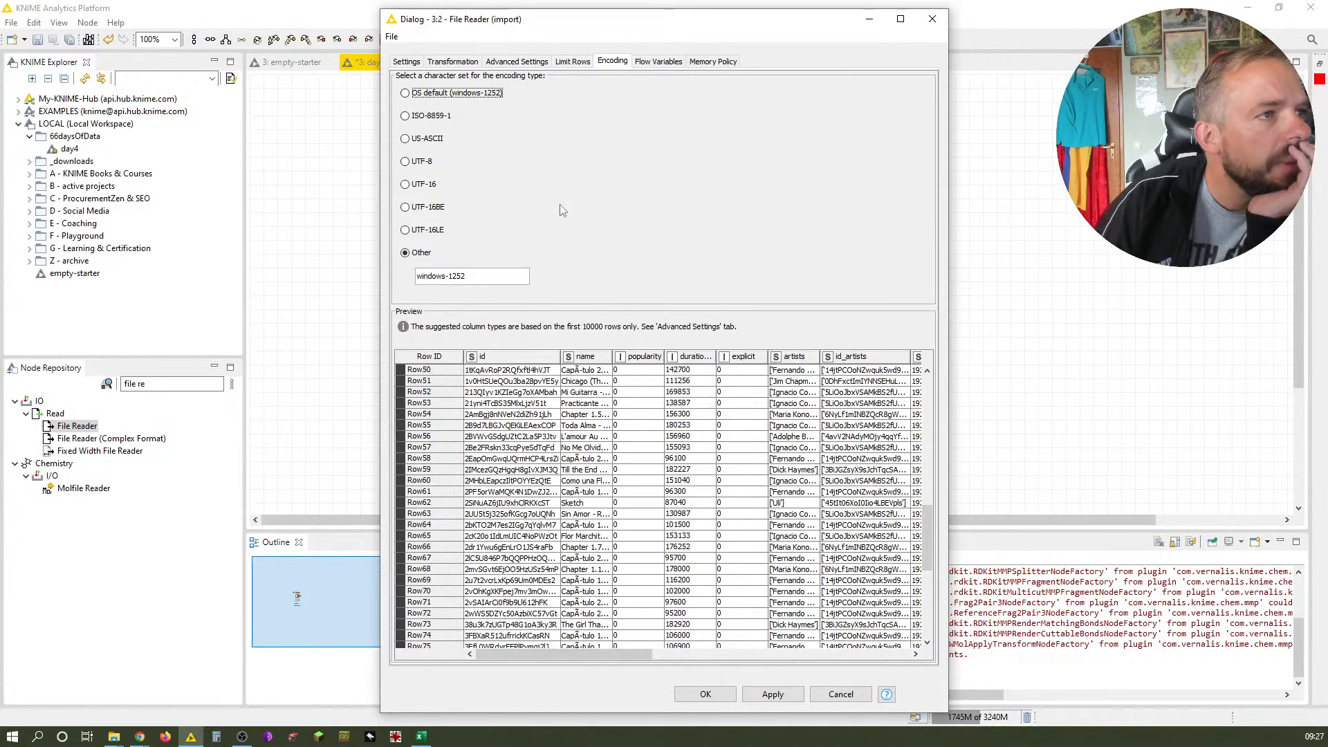
left_click(417, 140)
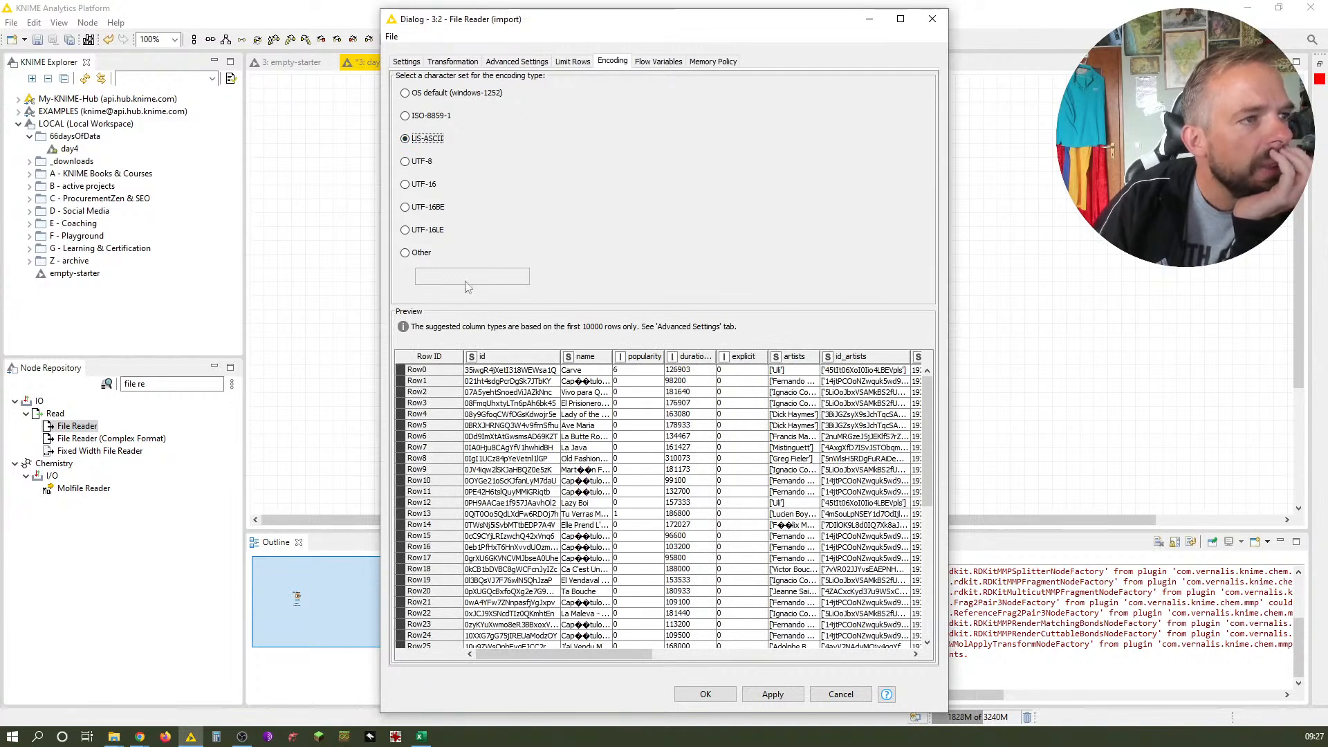
left_click(405, 161)
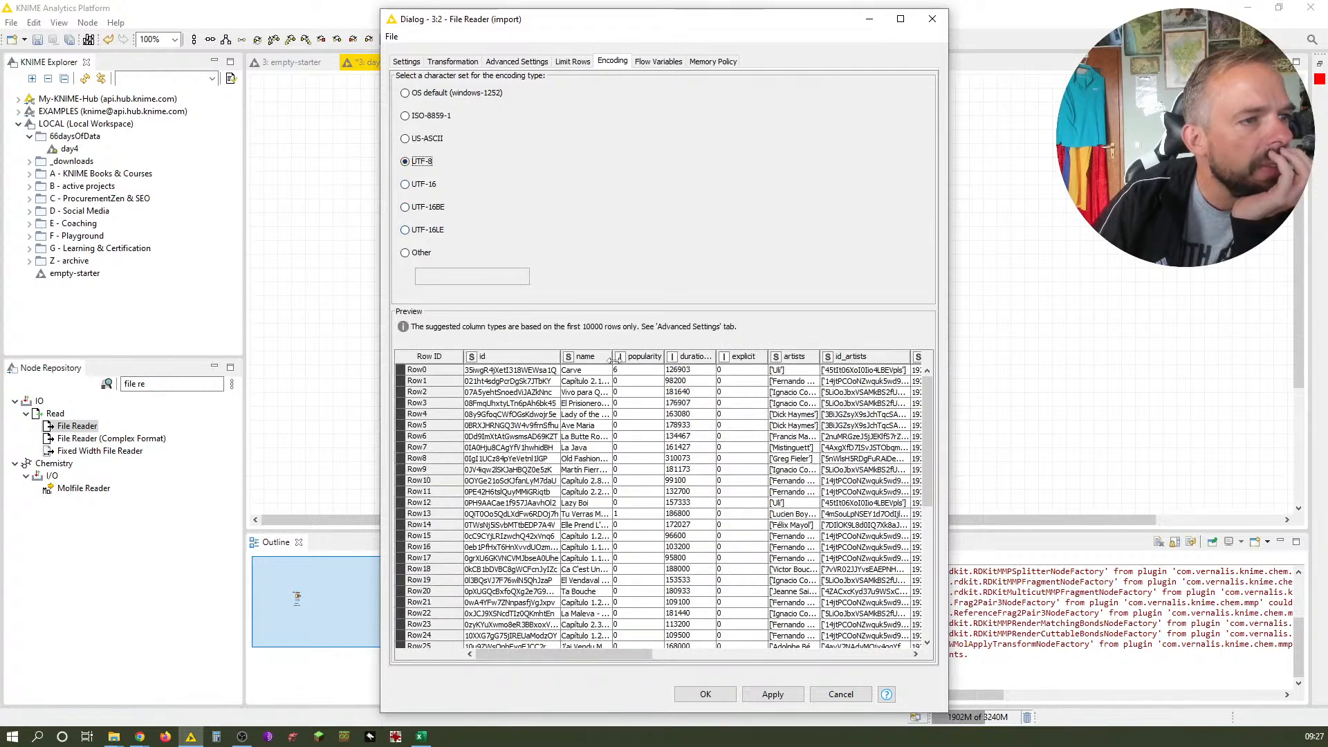
left_click_drag(613, 357, 734, 380)
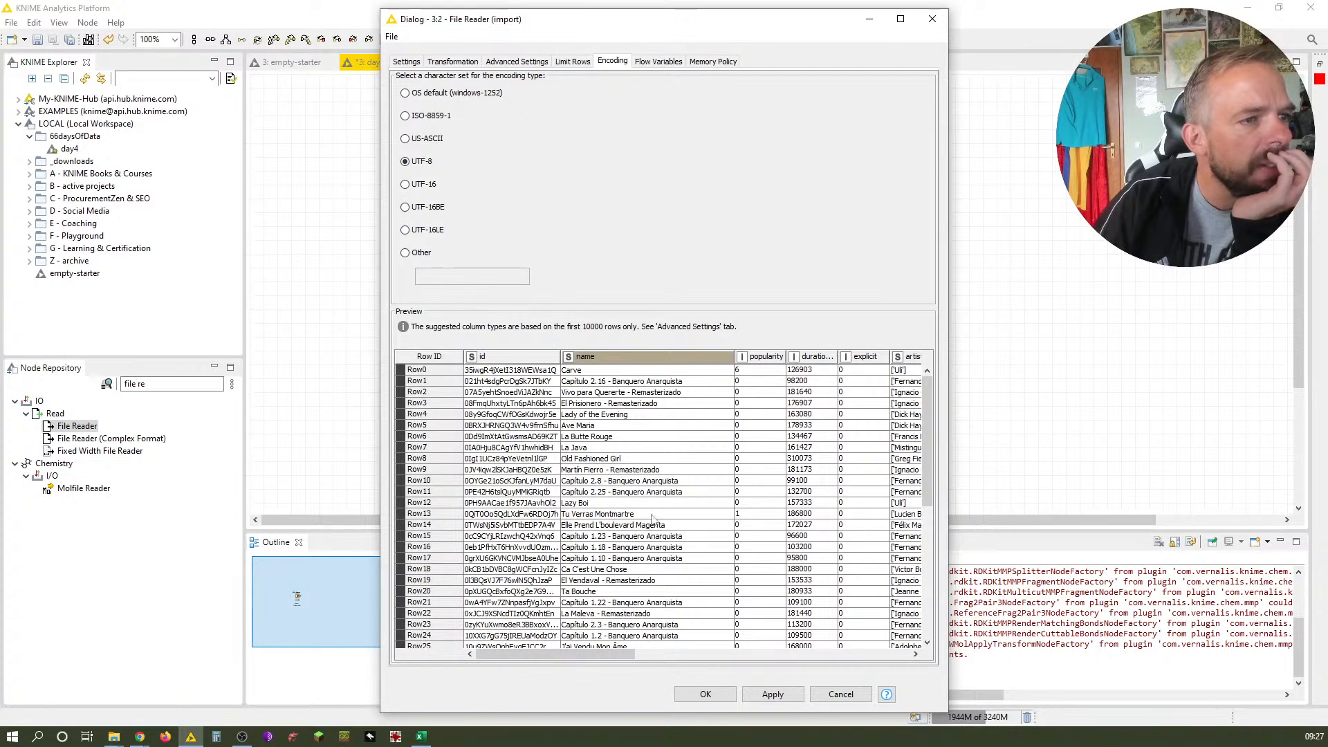
left_click(423, 184)
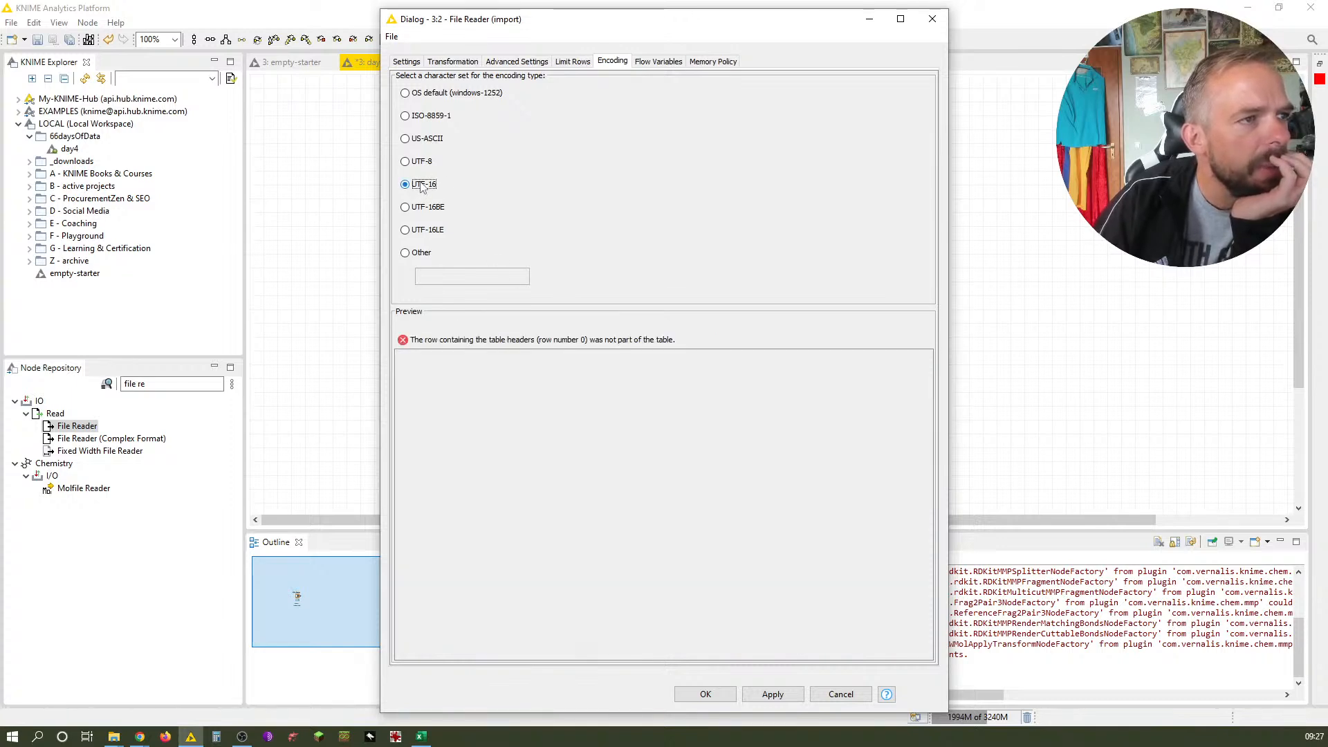
left_click(430, 207)
left_click(432, 232)
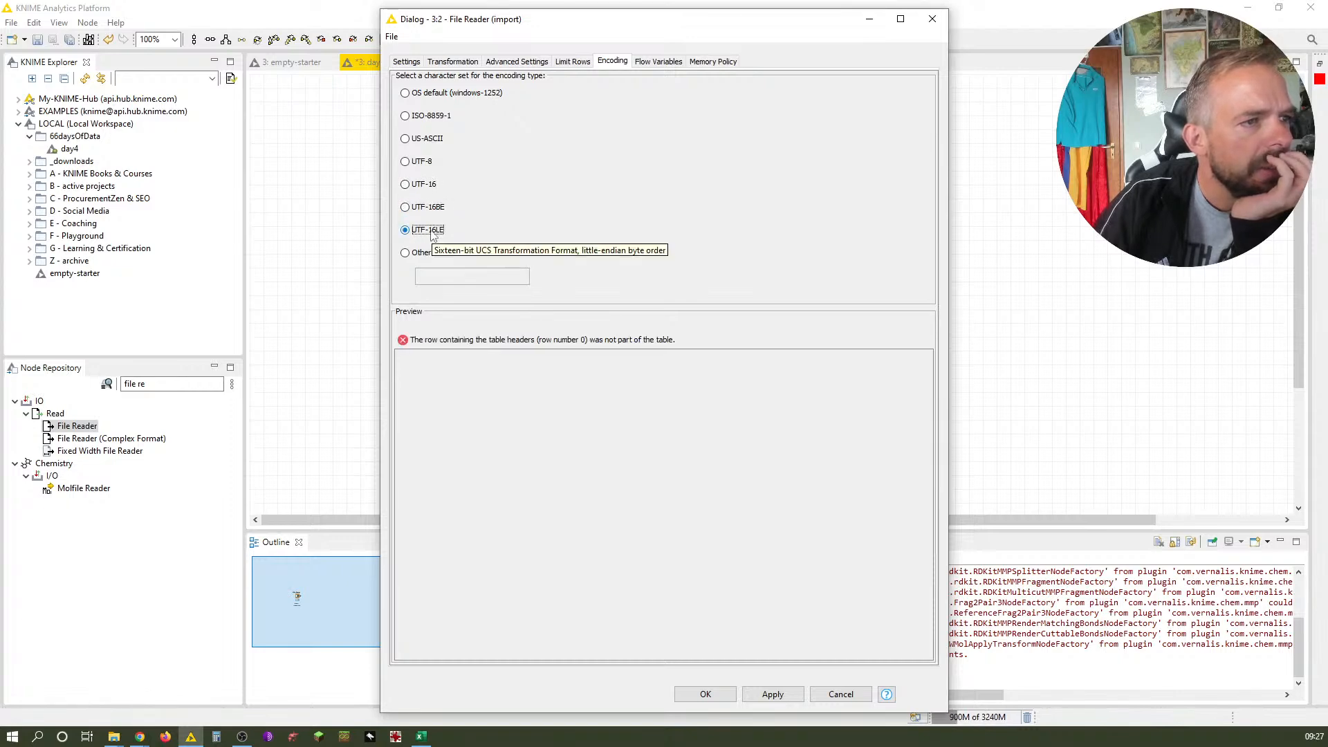
Set the character encoding to UTF-8, check the song names in the preview and apply the settings
left_click(422, 161)
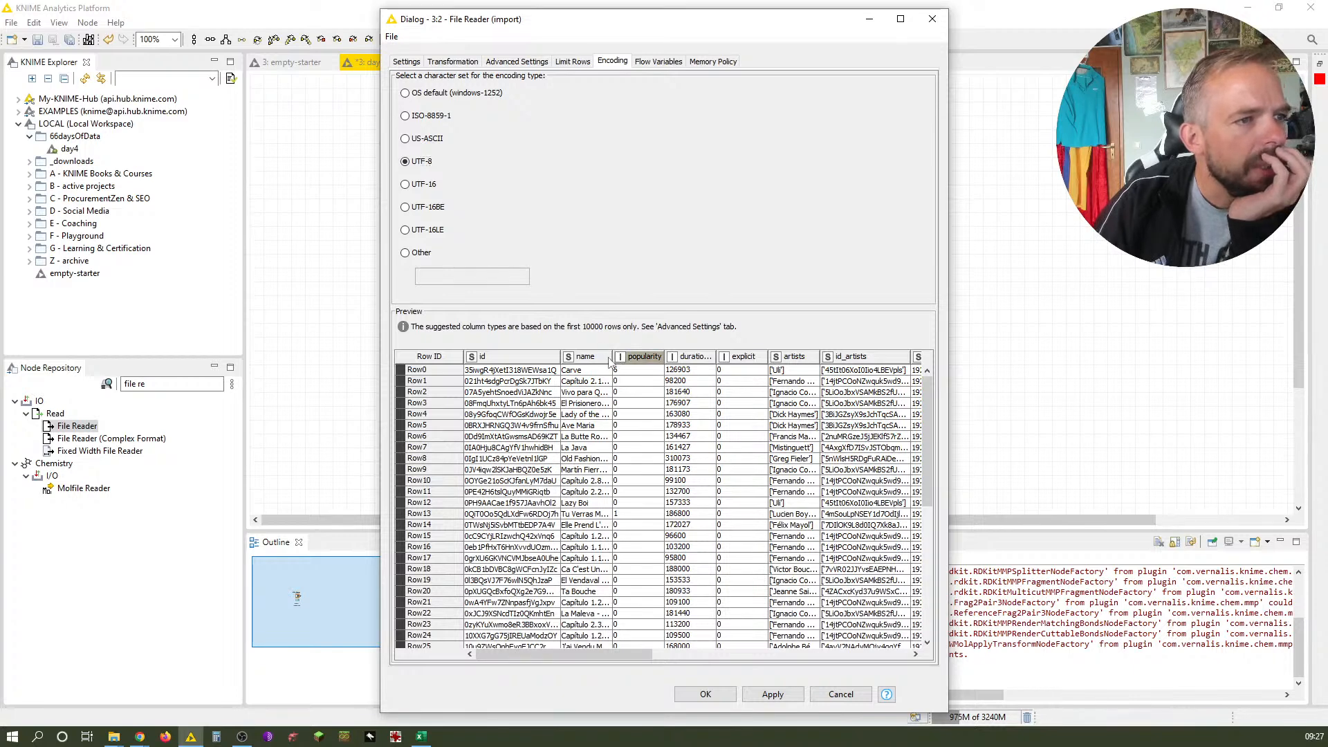
left_click_drag(613, 359, 759, 356)
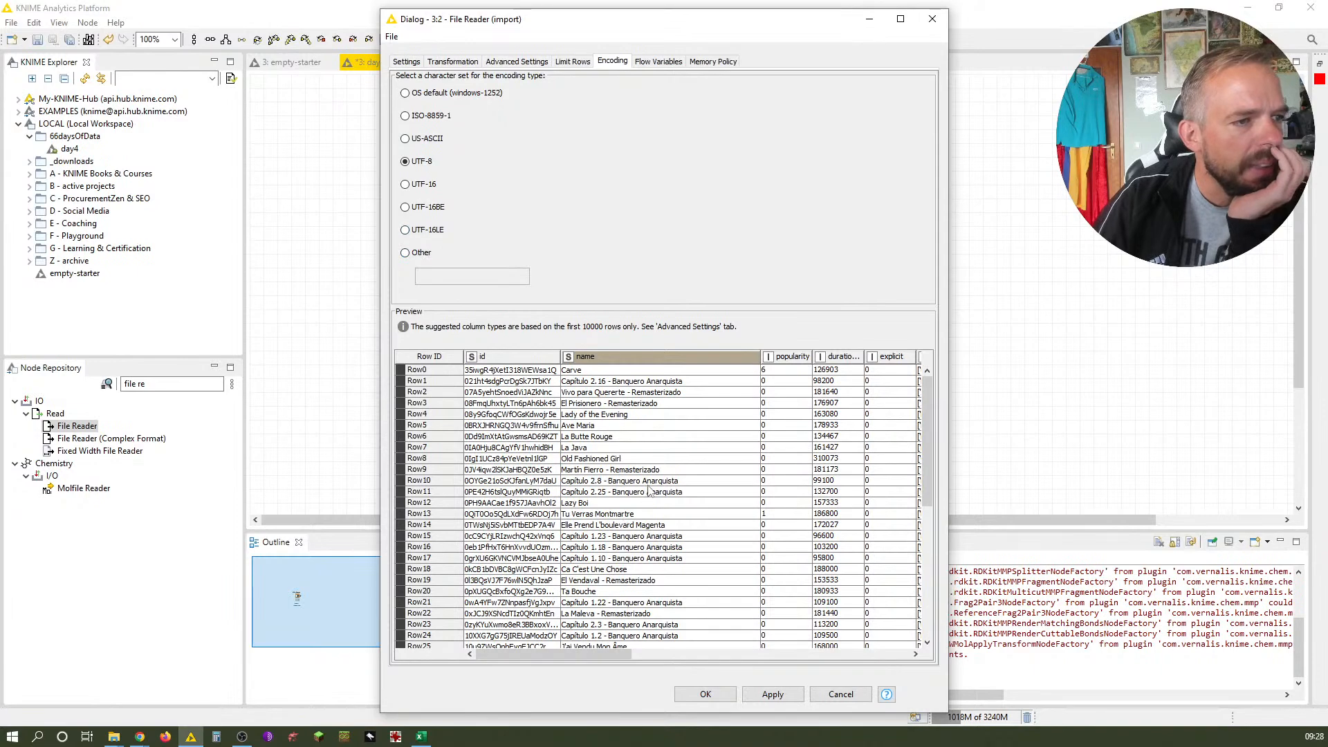
scroll(657, 516, "down", 11)
scroll(666, 512, "down", 14)
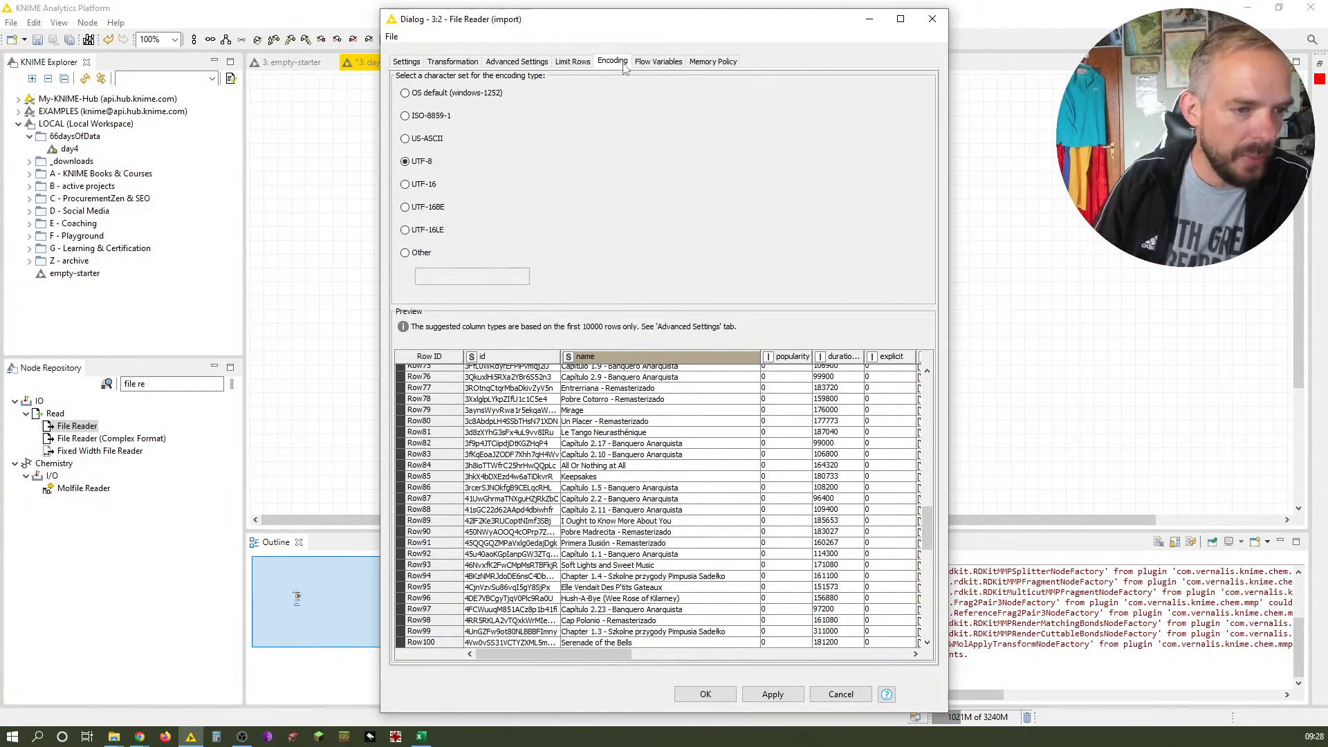
left_click(726, 694)
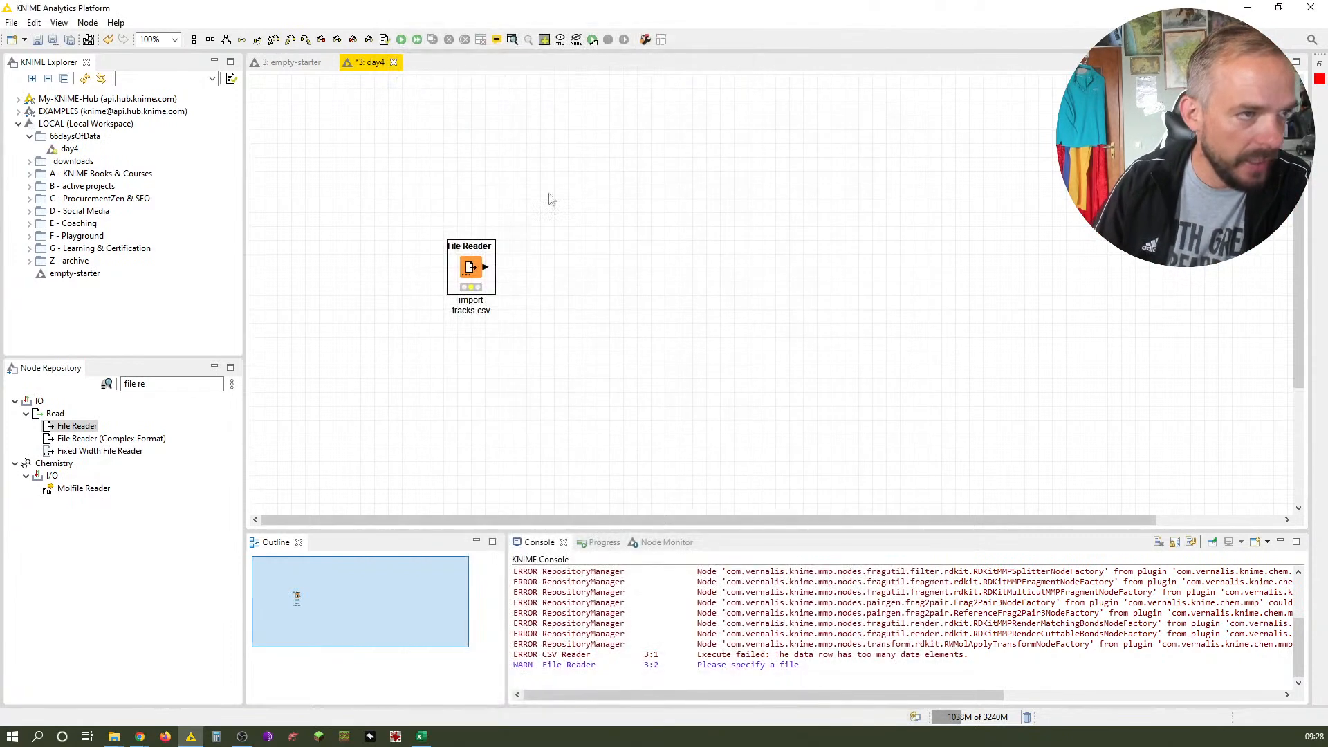
Re-execute the File Reader and inspect the song names in its output table
right_click(468, 267)
left_click(498, 285)
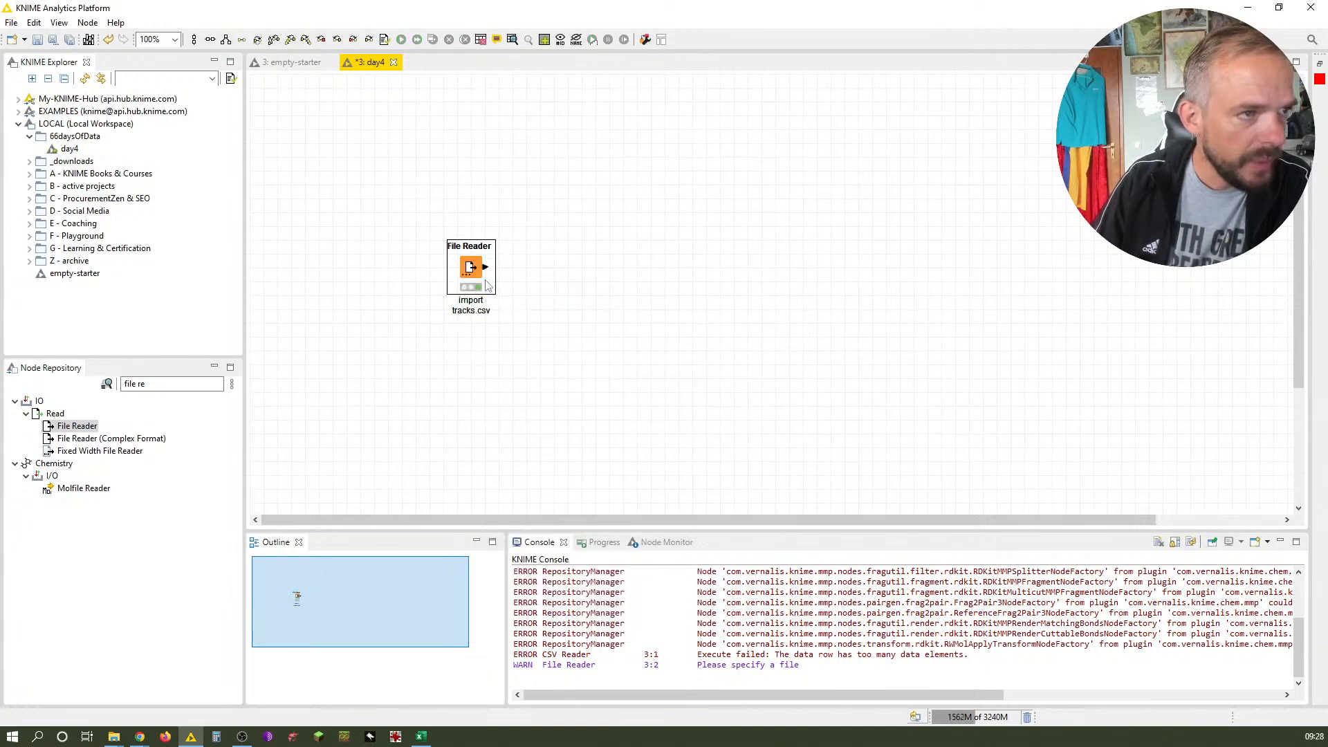
right_click(465, 267)
left_click(529, 635)
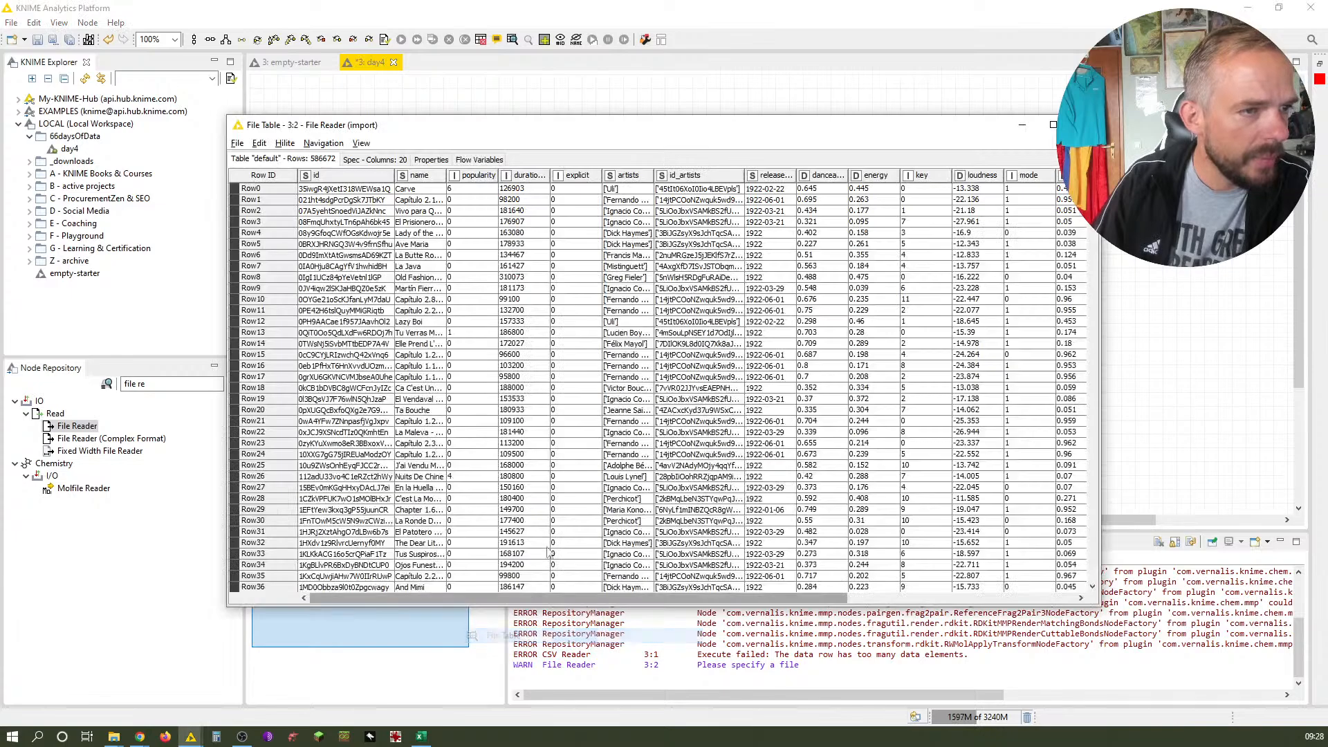
left_click_drag(448, 175, 700, 177)
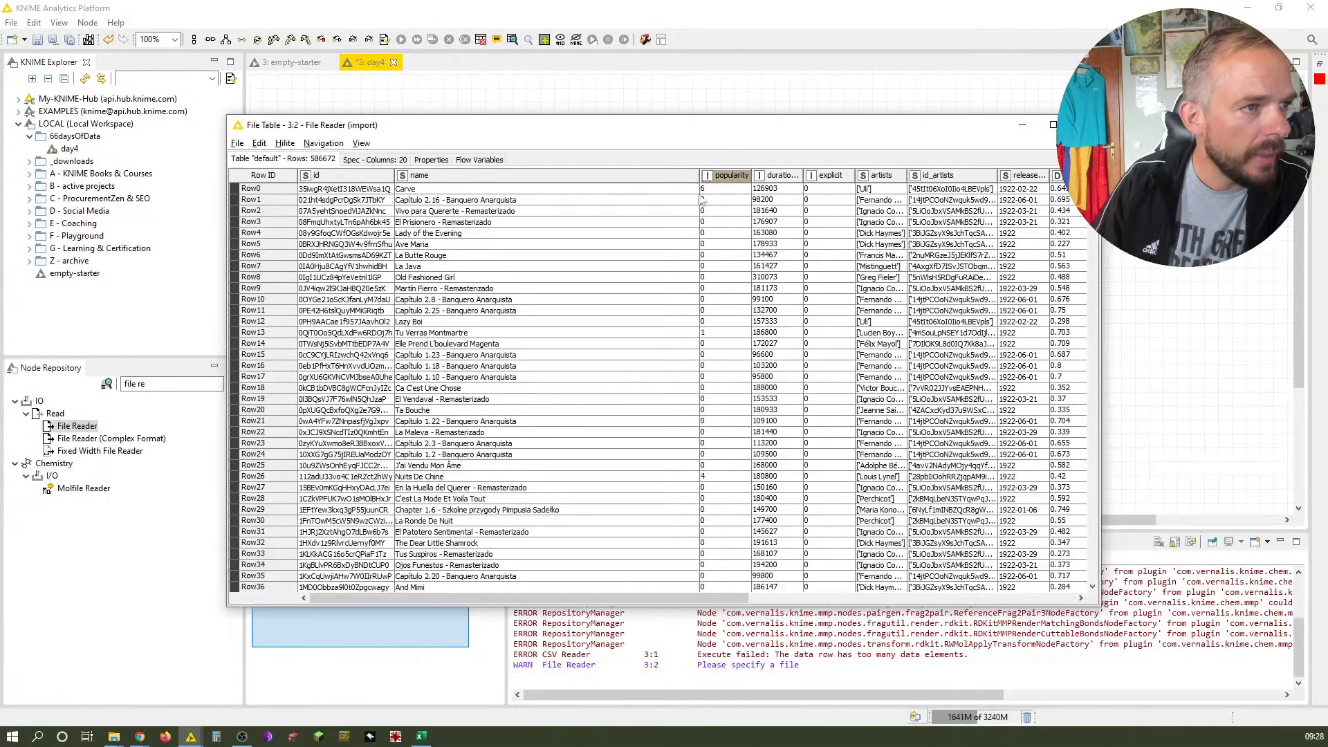
left_click_drag(1091, 185, 1096, 402)
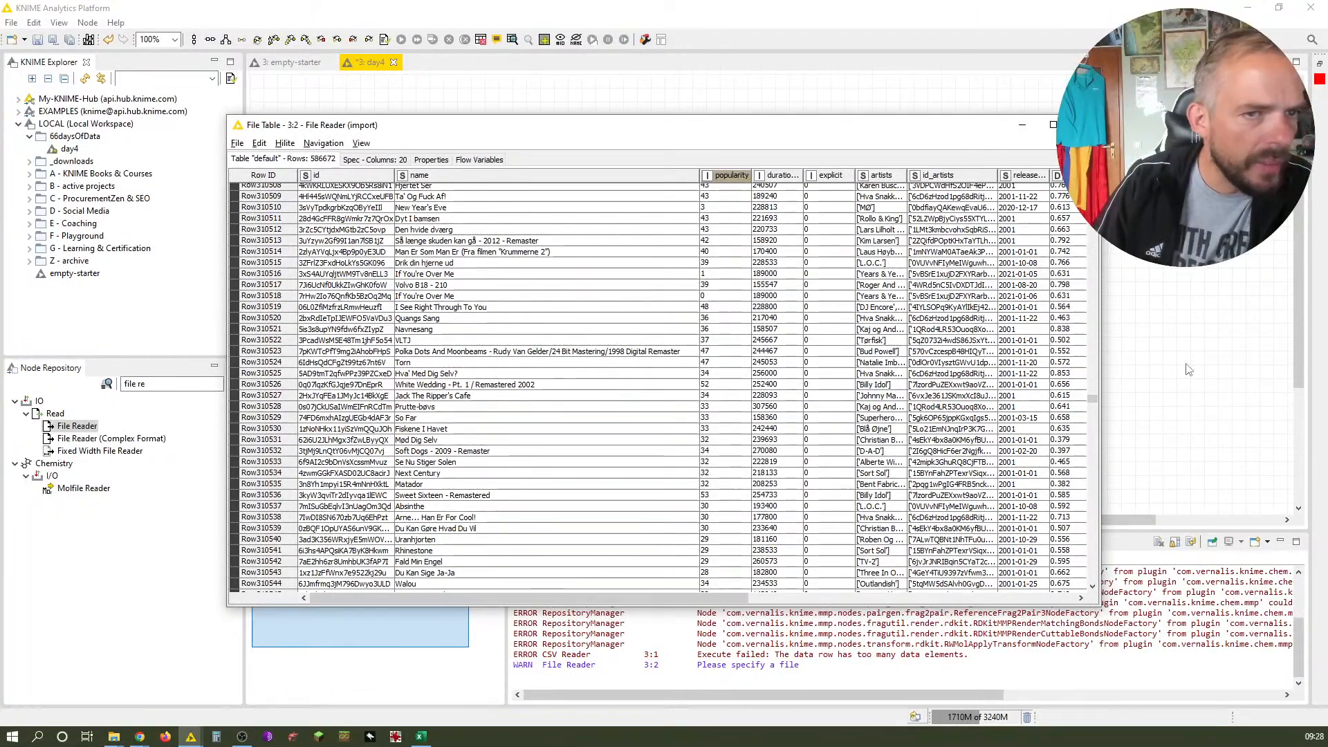
scroll(685, 399, "down", 8)
scroll(684, 399, "down", 7)
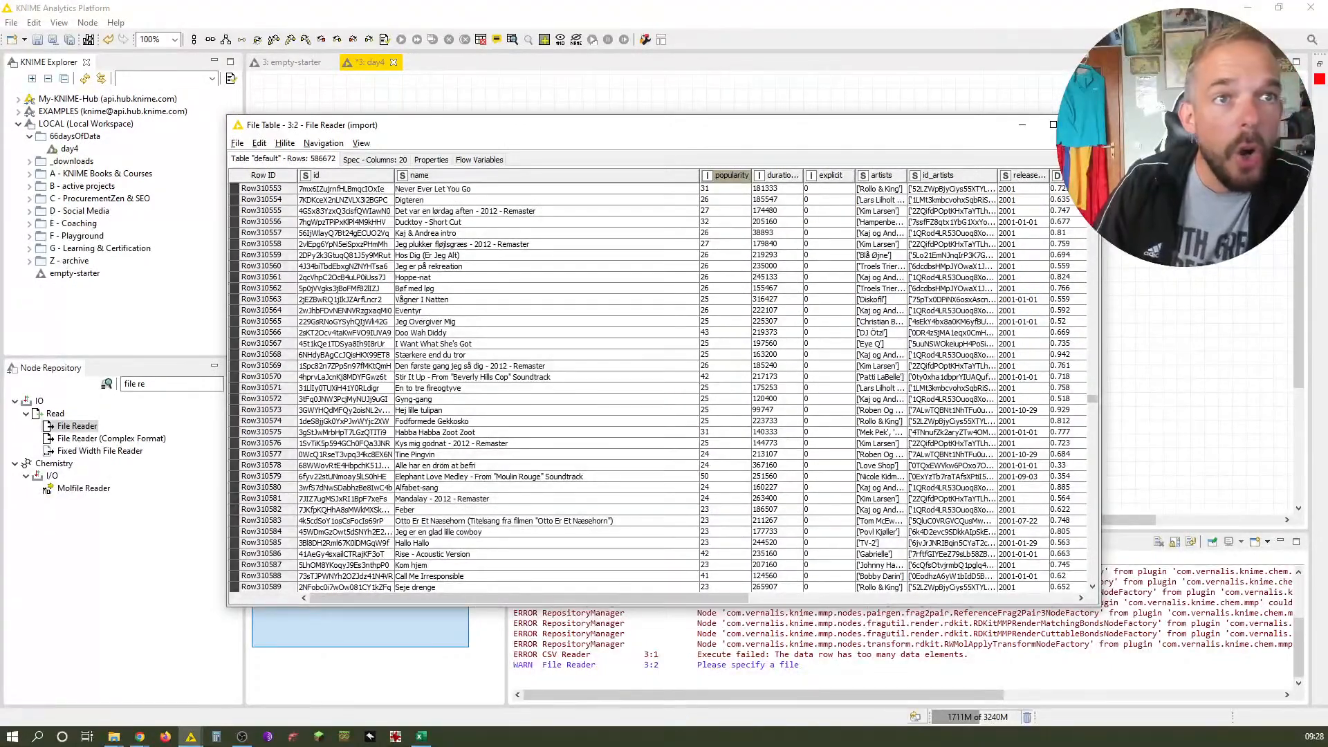
left_click(1084, 125)
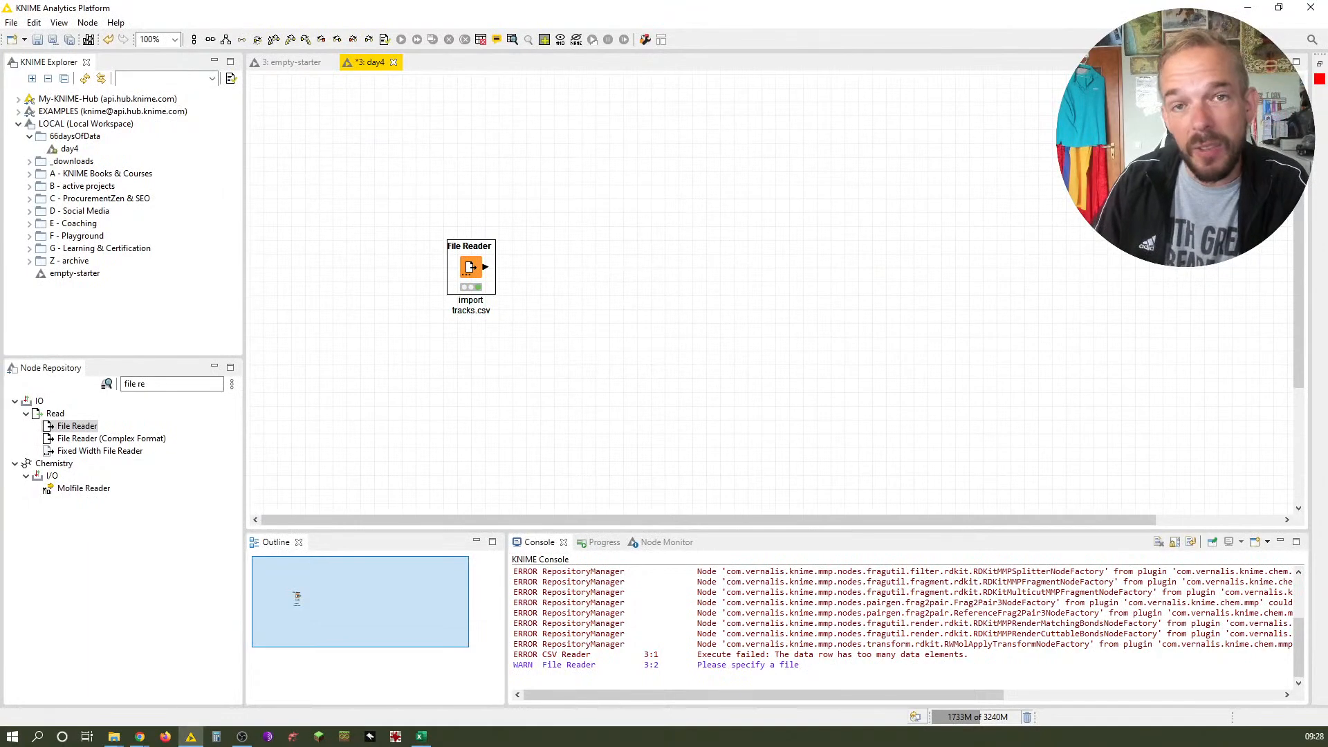